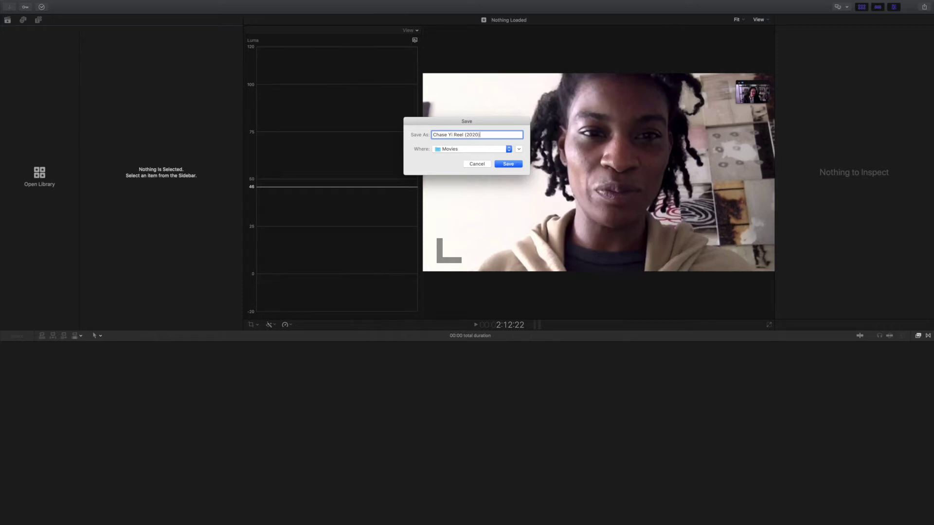
key("Return")
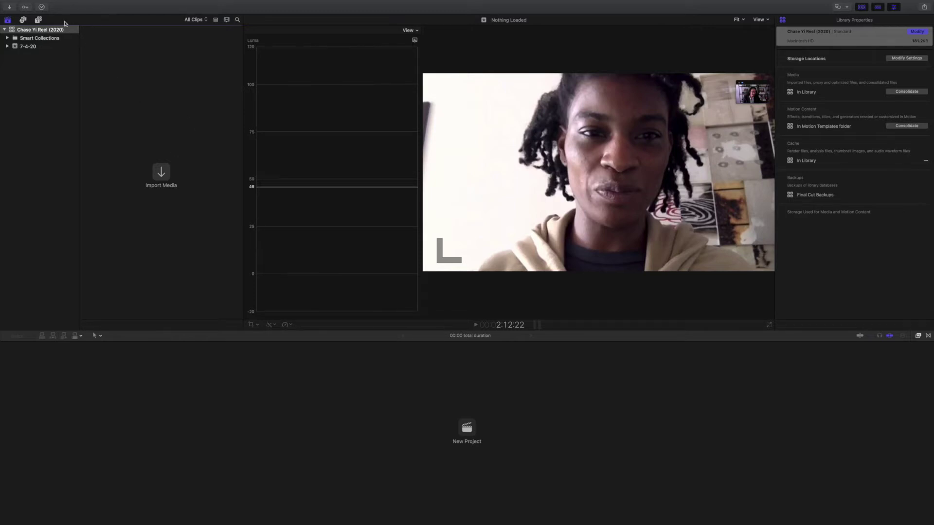
left_click(161, 172)
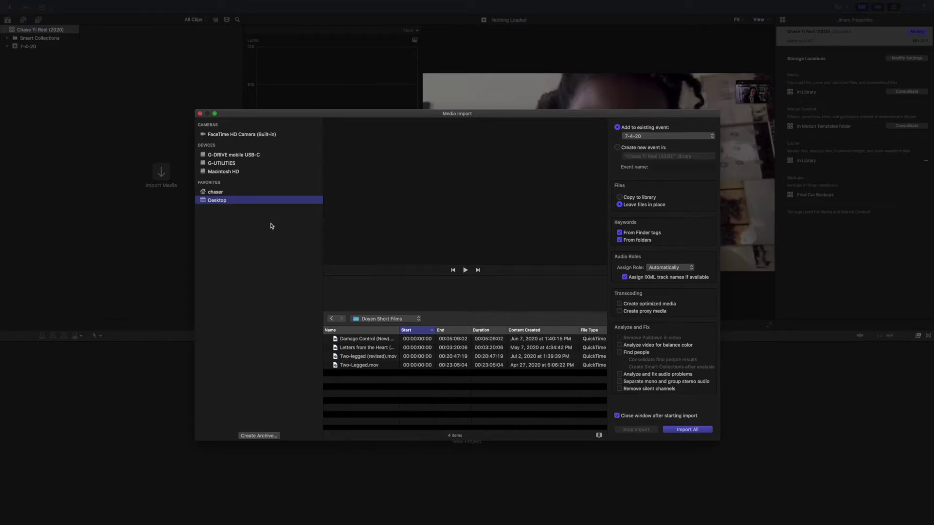
Step: Preview the Damage Control (New) clip and import it into the 7-4-20 event
left_click(365, 340)
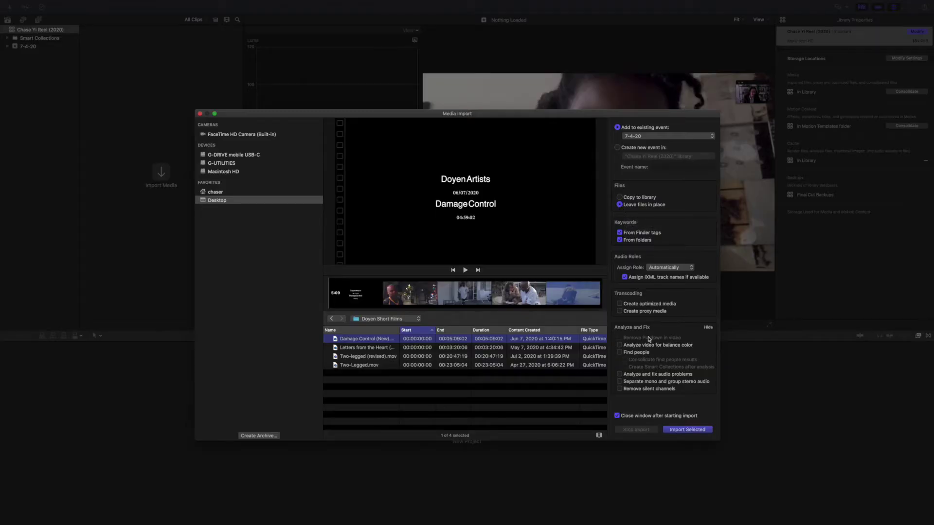
left_click(689, 430)
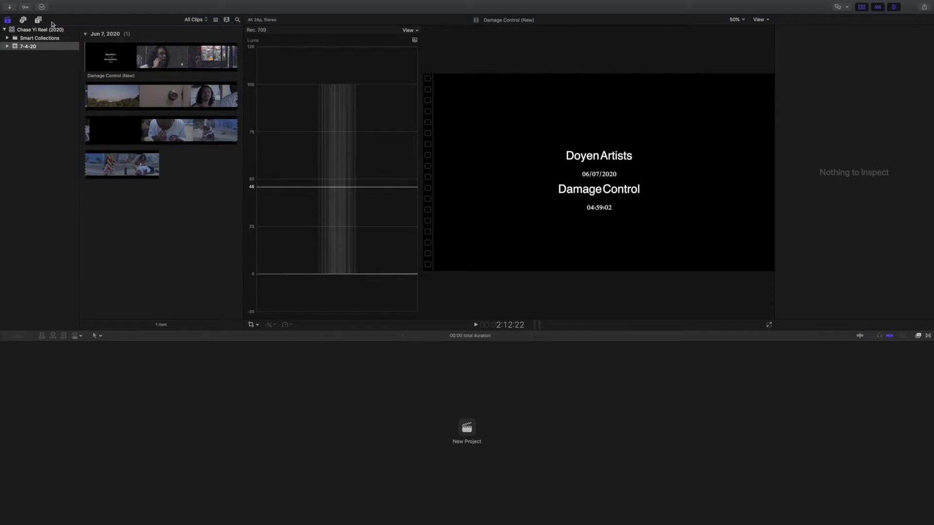
Step: Reopen Media Import and open the Chase Reel folder on the G-DRIVE mobile USB-C drive
left_click(9, 8)
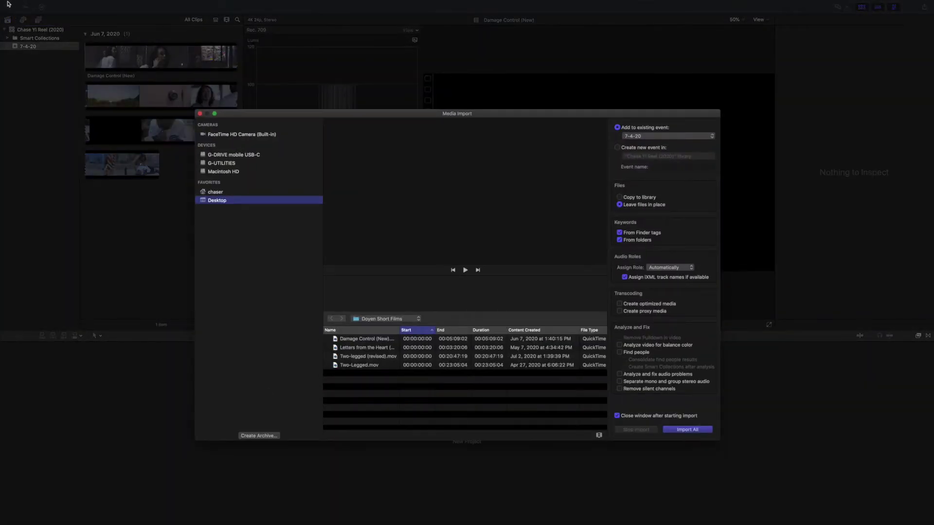
left_click(238, 155)
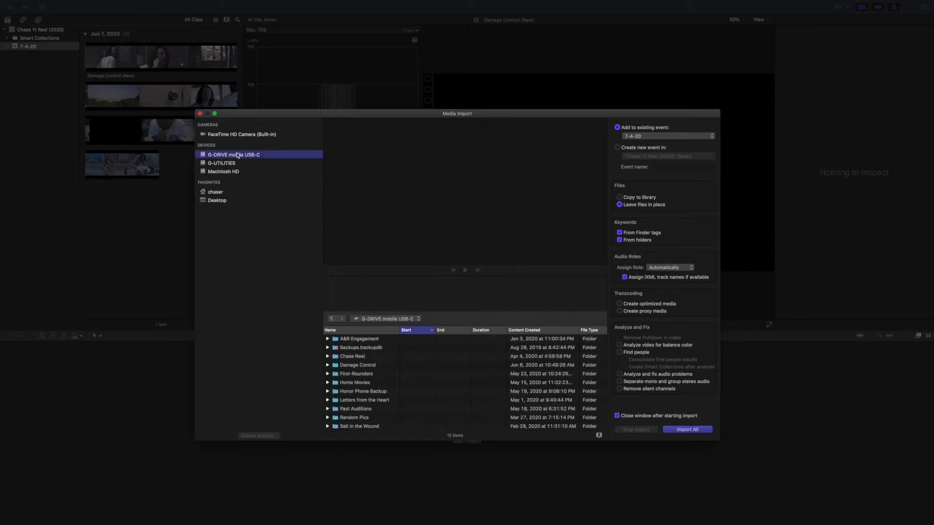
scroll(409, 365, "down", 1)
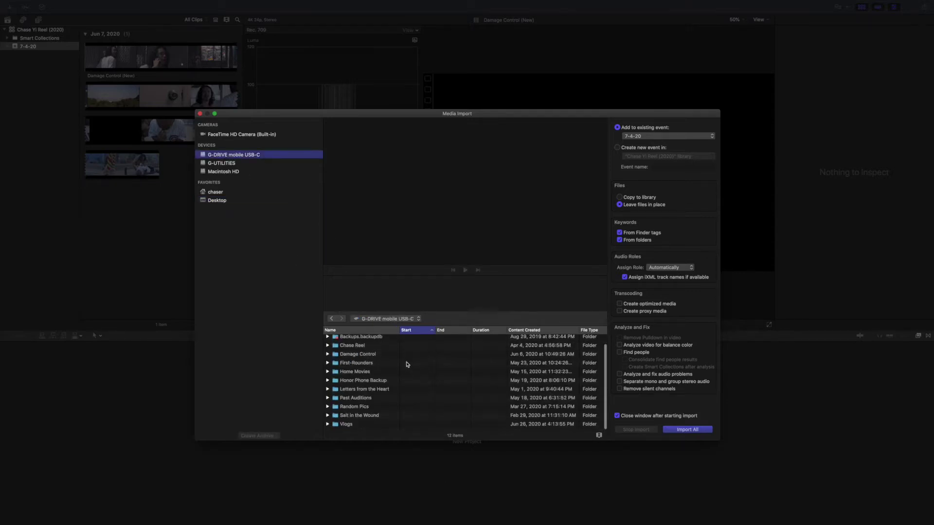
scroll(417, 366, "down", 2)
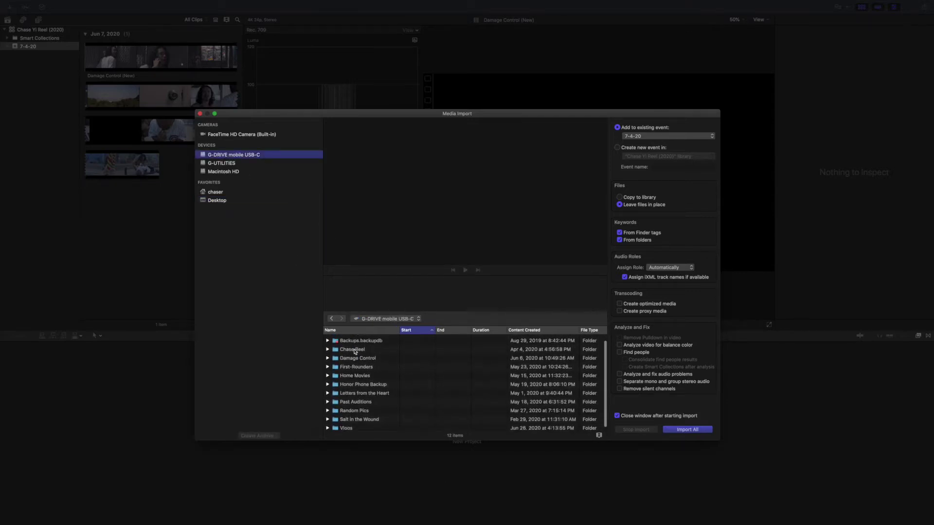
left_click(355, 351)
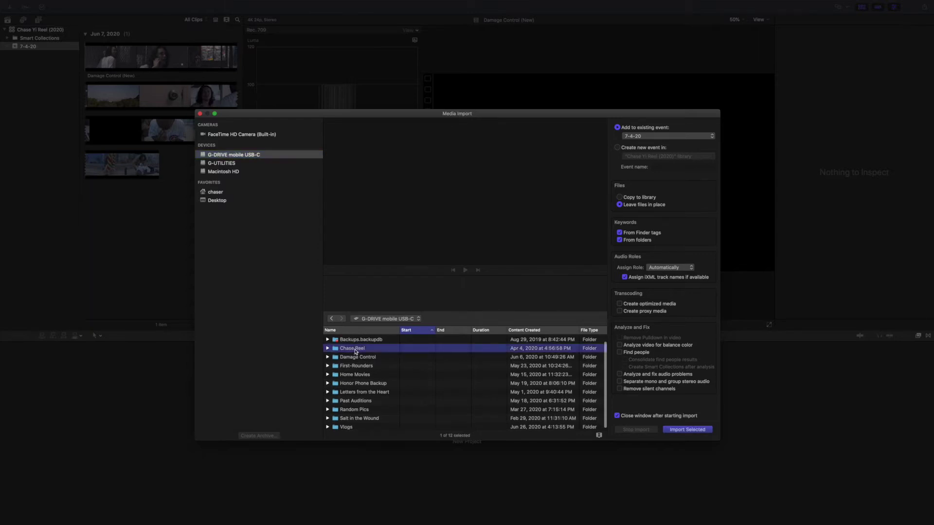
double_click(356, 351)
Step: Preview the Torpedo Audition.m4v and Thursday night recording clips in Chase Reel
scroll(390, 364, "down", 5)
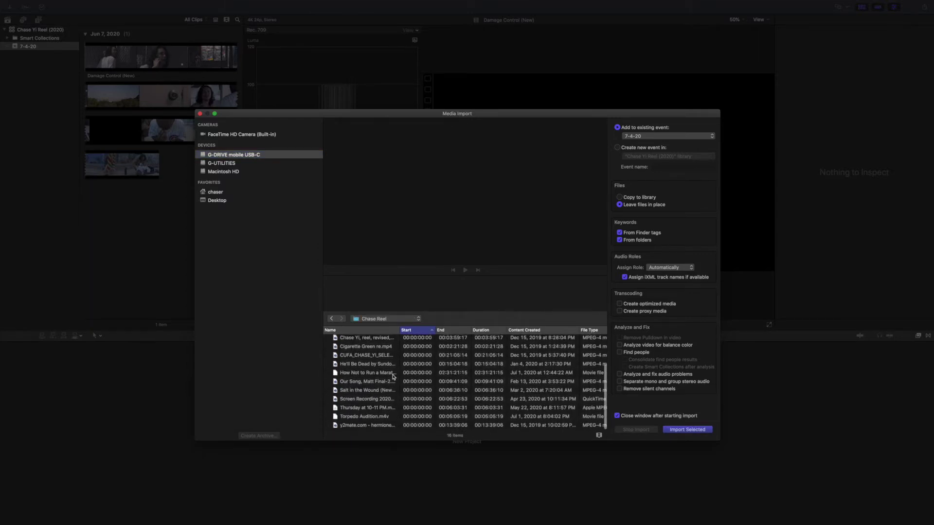
scroll(393, 376, "up", 3)
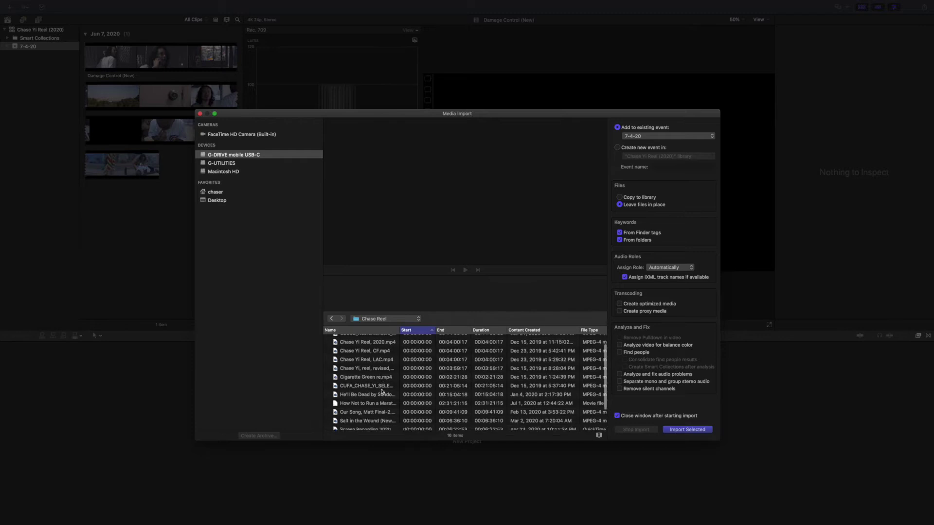
scroll(382, 392, "down", 3)
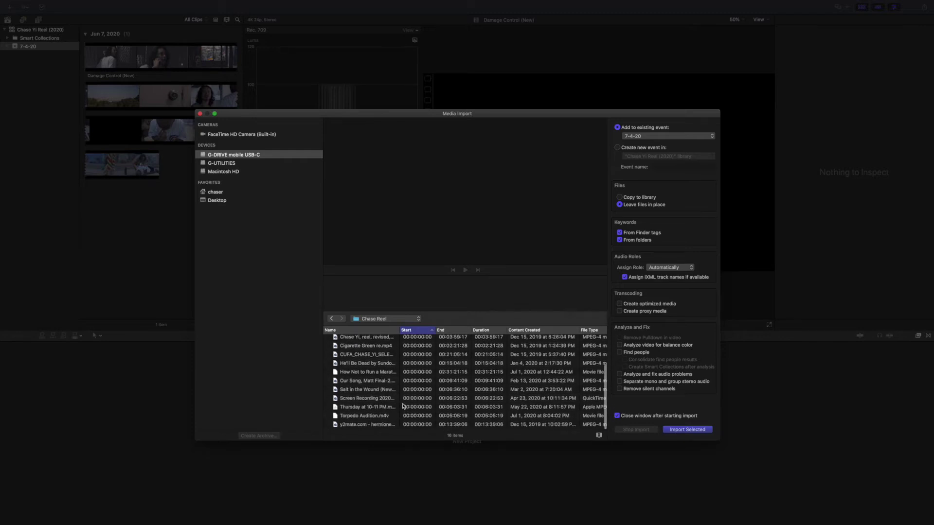
left_click(370, 417)
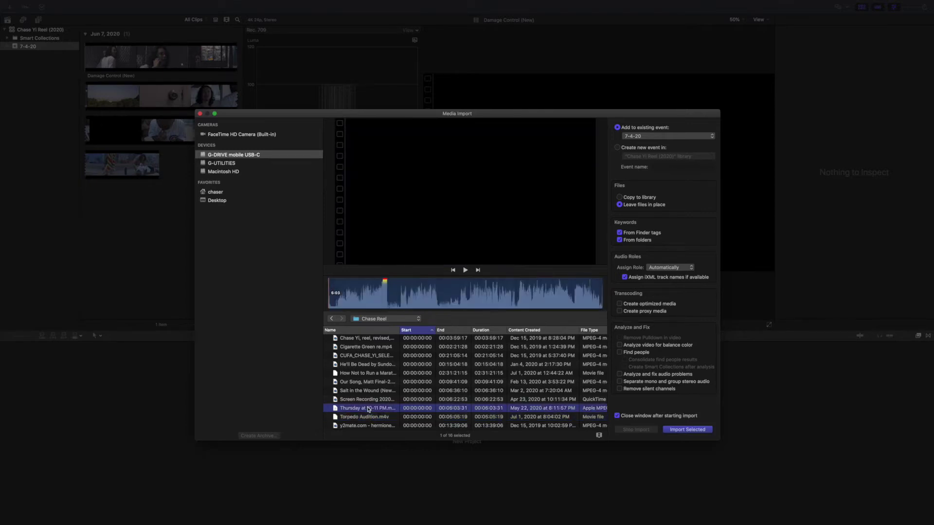
left_click(371, 409)
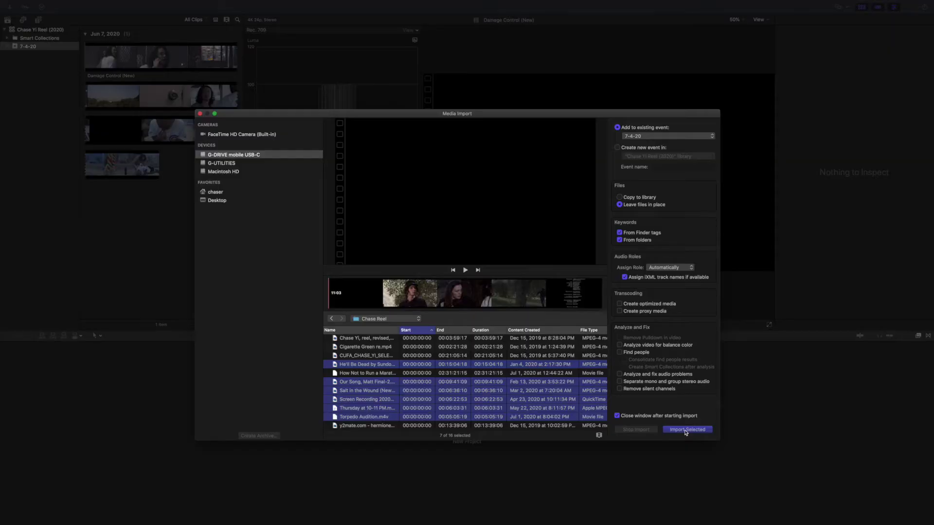
Step: Import the selected Chase Reel clips into the 7-4-20 event
left_click(687, 429)
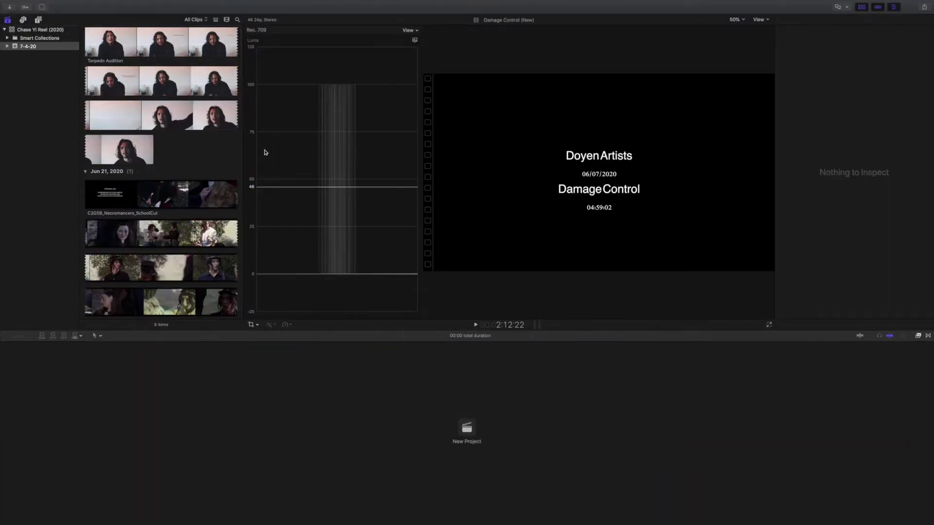
scroll(213, 167, "down", 10)
left_click_drag(241, 122, 248, 34)
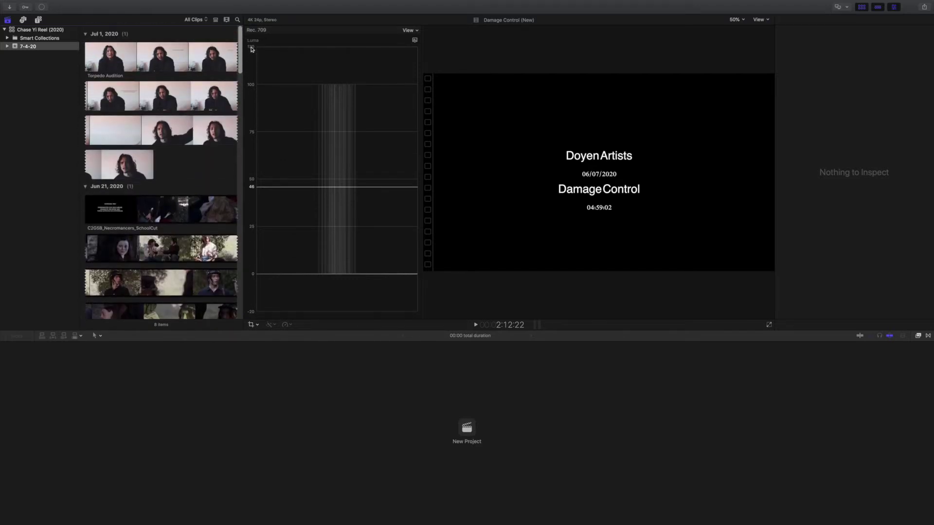
left_click(11, 7)
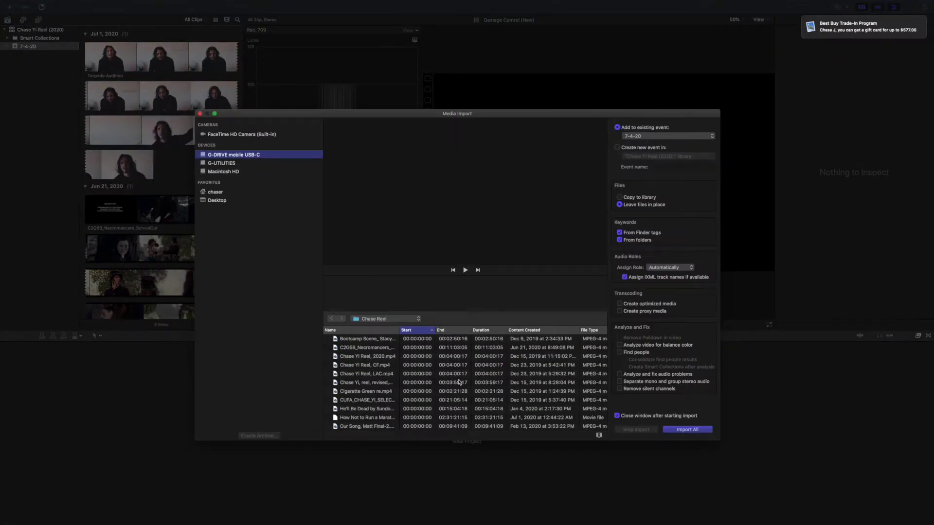
left_click(411, 357)
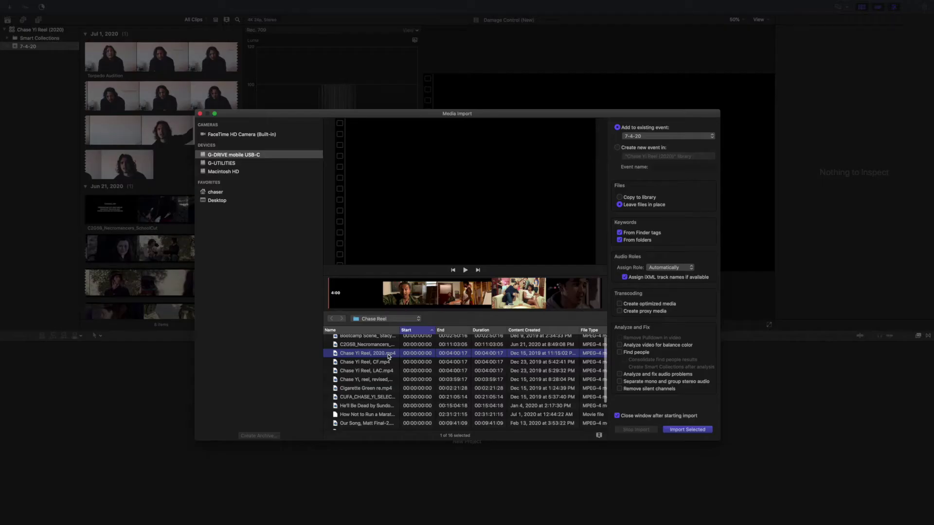
scroll(384, 358, "up", 1)
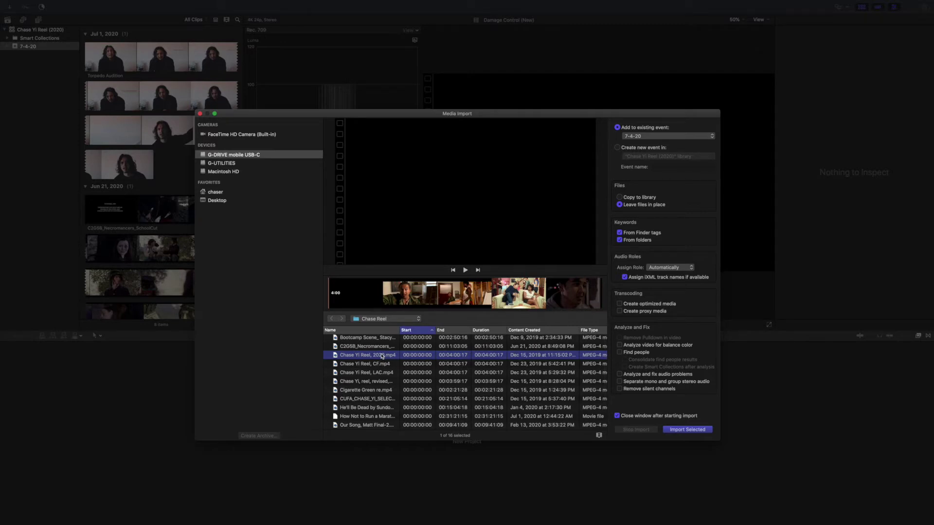
key("Return")
scroll(239, 189, "down", 10)
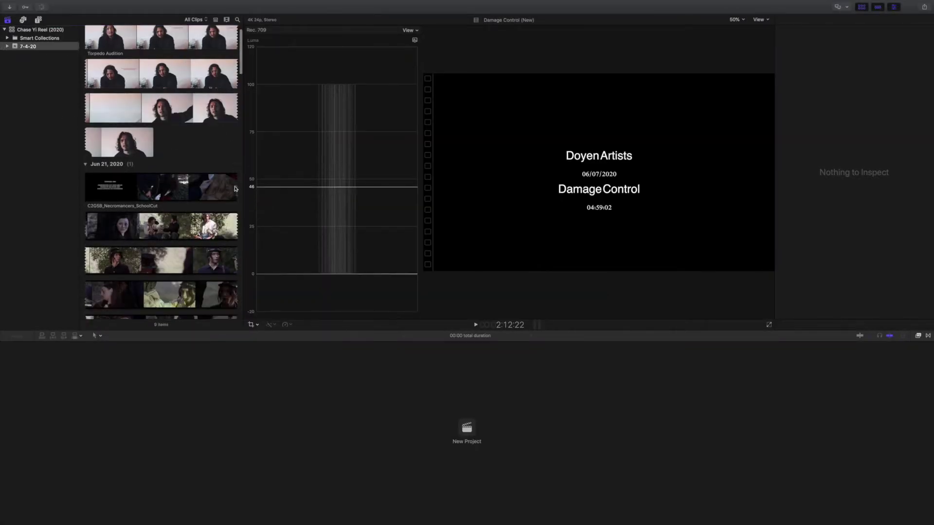
left_click_drag(240, 114, 244, 71)
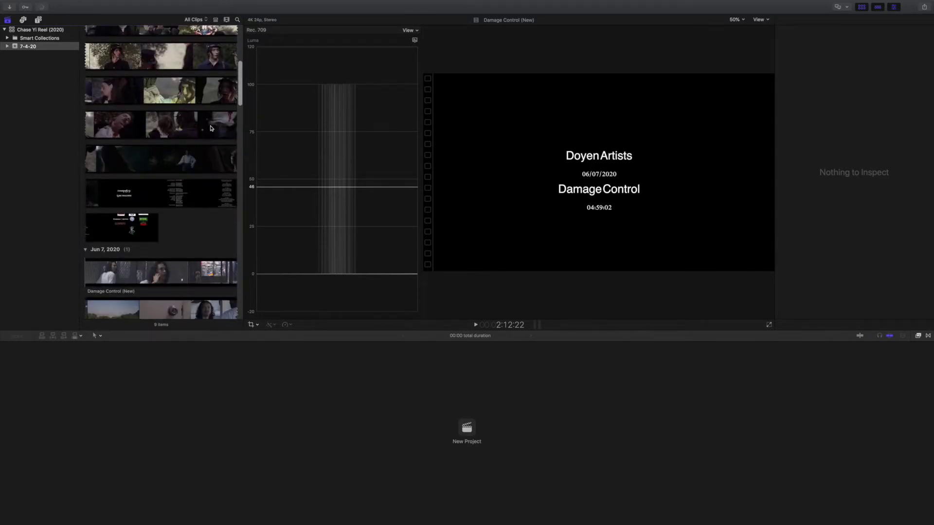
scroll(214, 129, "up", 5)
scroll(218, 128, "up", 2)
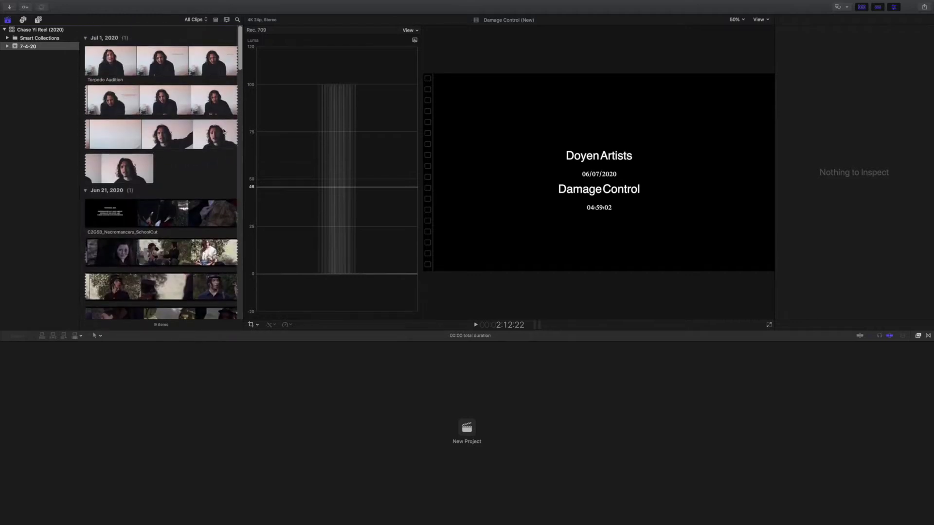
left_click_drag(240, 49, 228, 302)
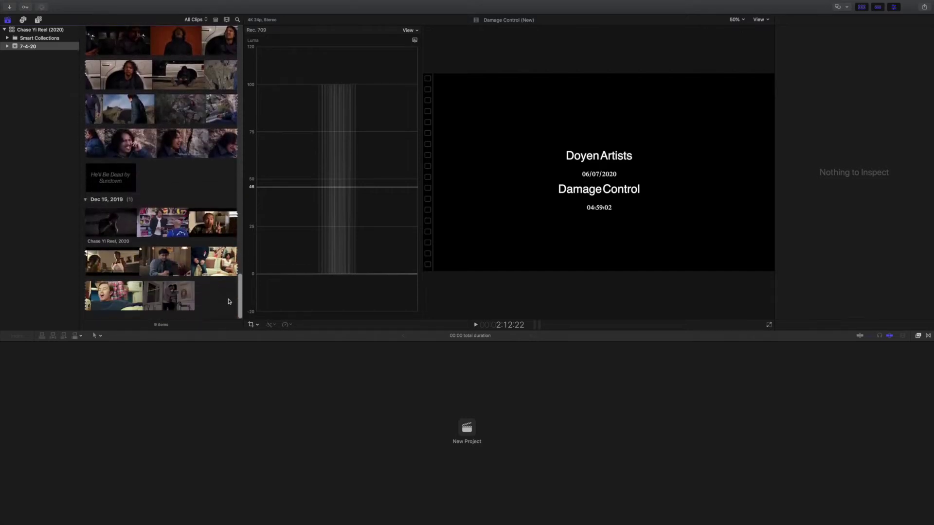
left_click(193, 218)
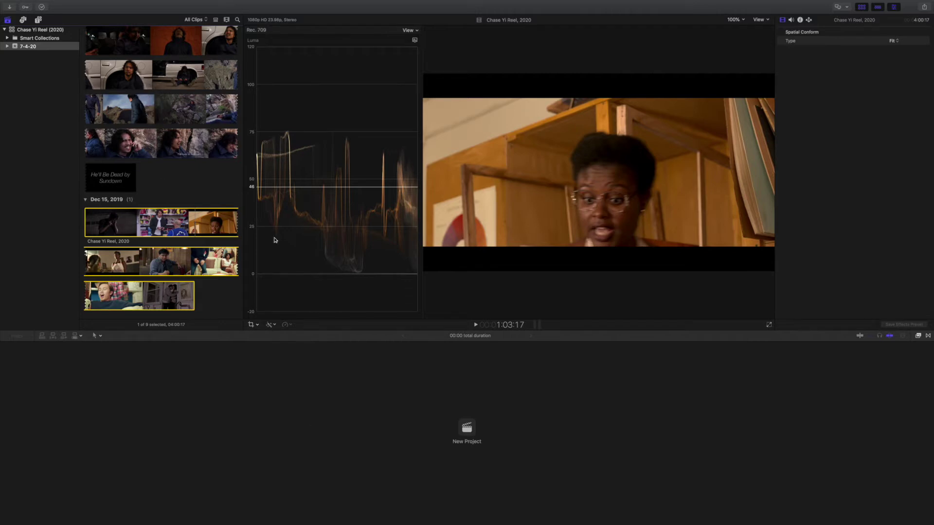
left_click(465, 428)
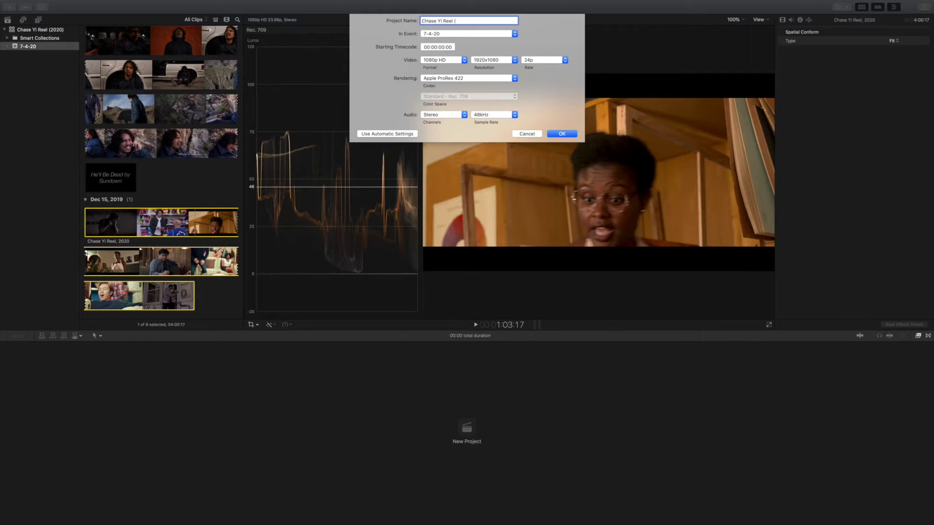
type("2020) New")
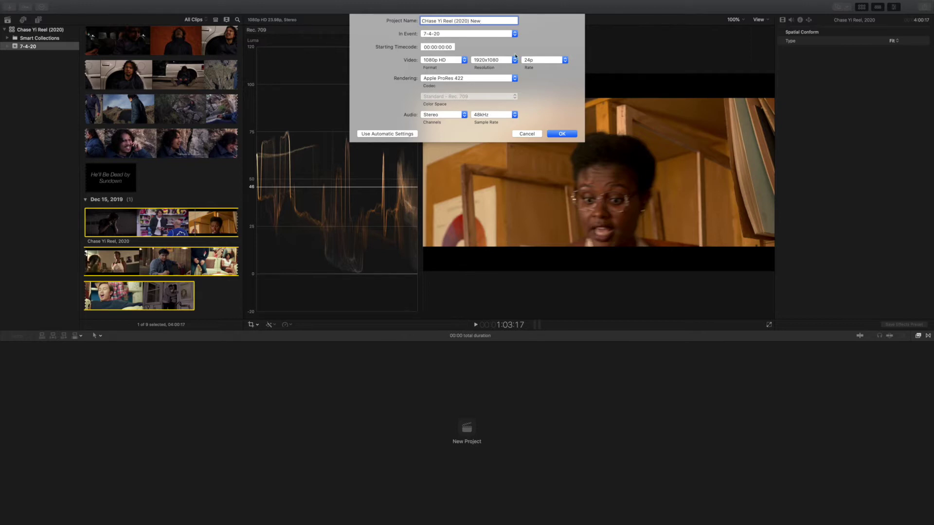
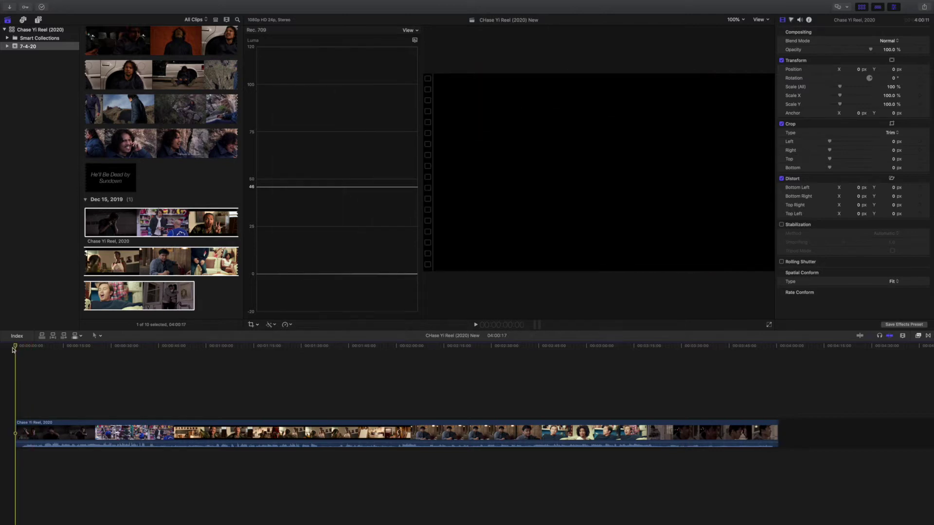
Step: Preview the reel's opening, then insert a three-second gap clip before the reel via Edit > Insert Generator > Gap
key("space")
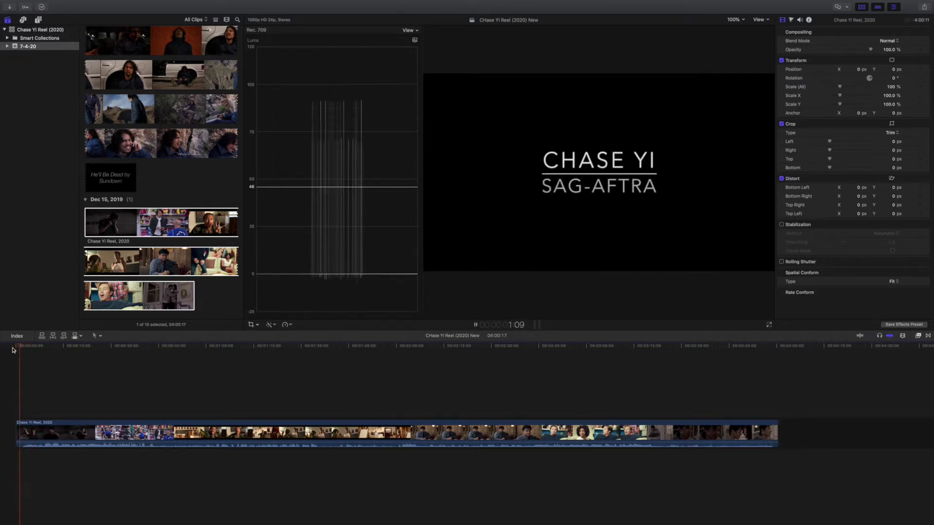
left_click(7, 350)
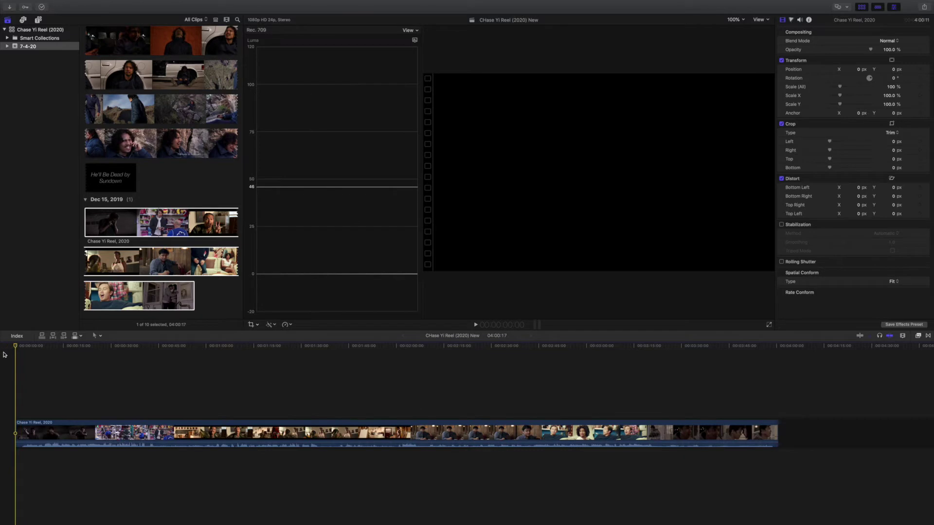
mouse_move(43, 3)
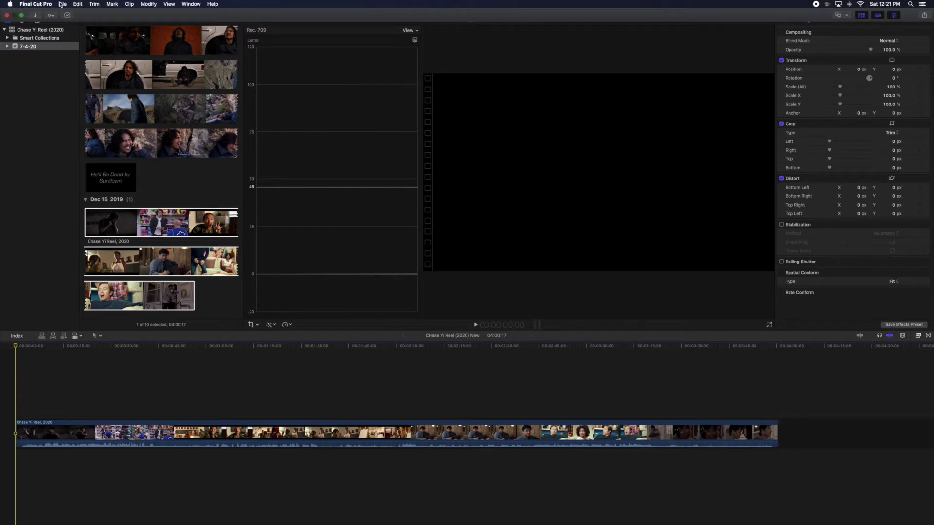
left_click(78, 4)
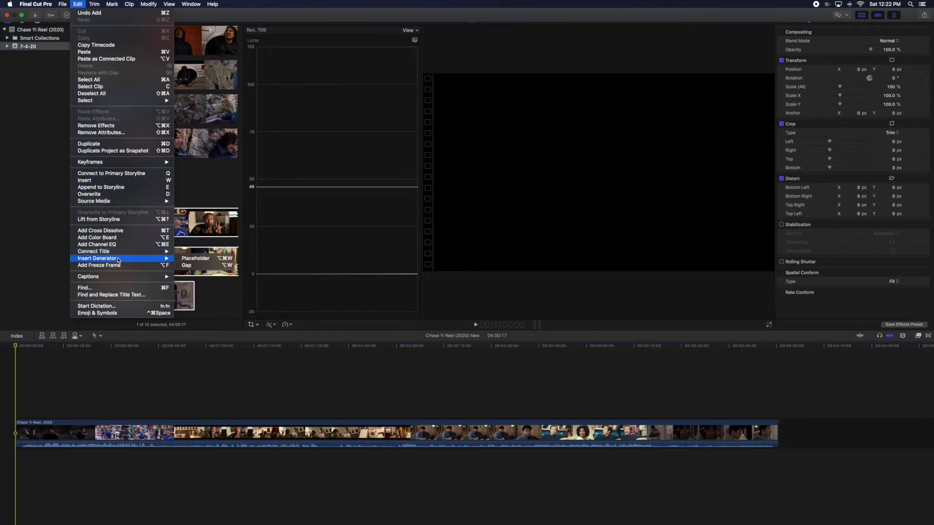
mouse_move(119, 259)
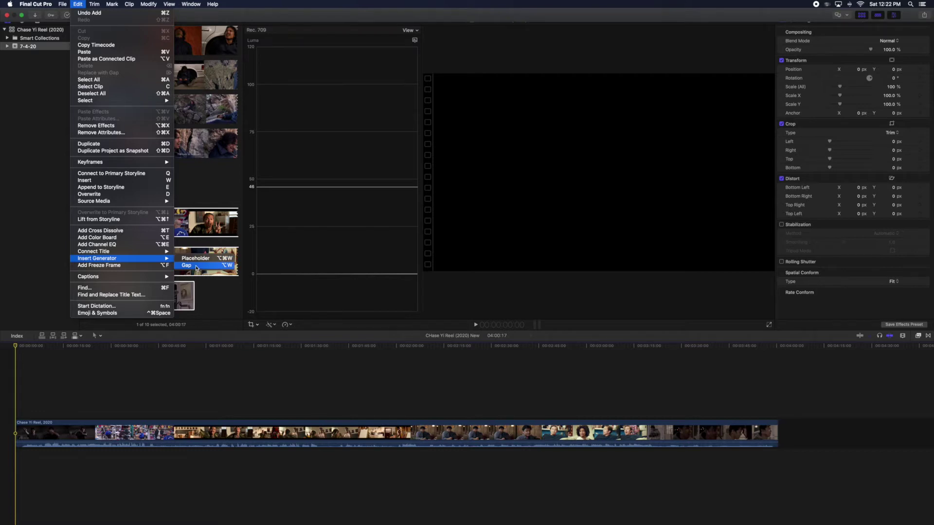
left_click(196, 266)
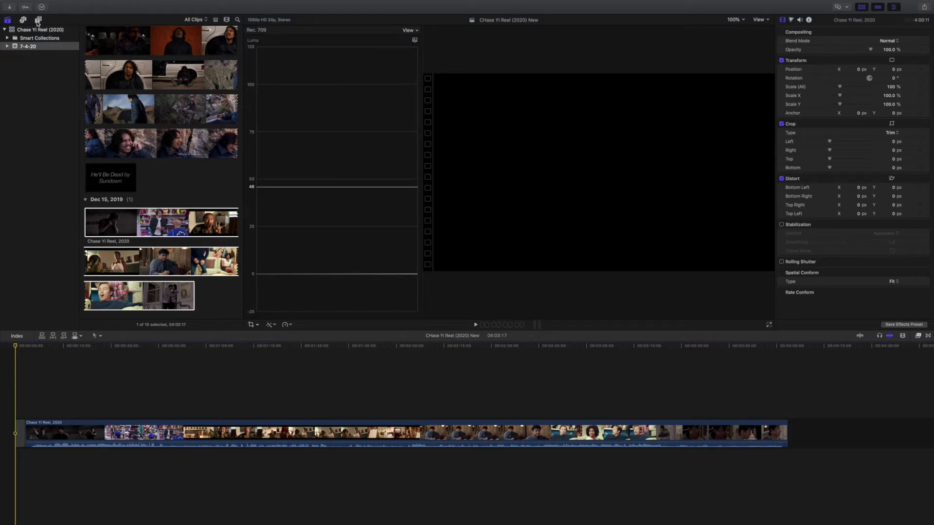
Step: Browse the LenoFX, Lower Thirds, motion template and YouTuber Titles categories in Titles and Generators
left_click(24, 21)
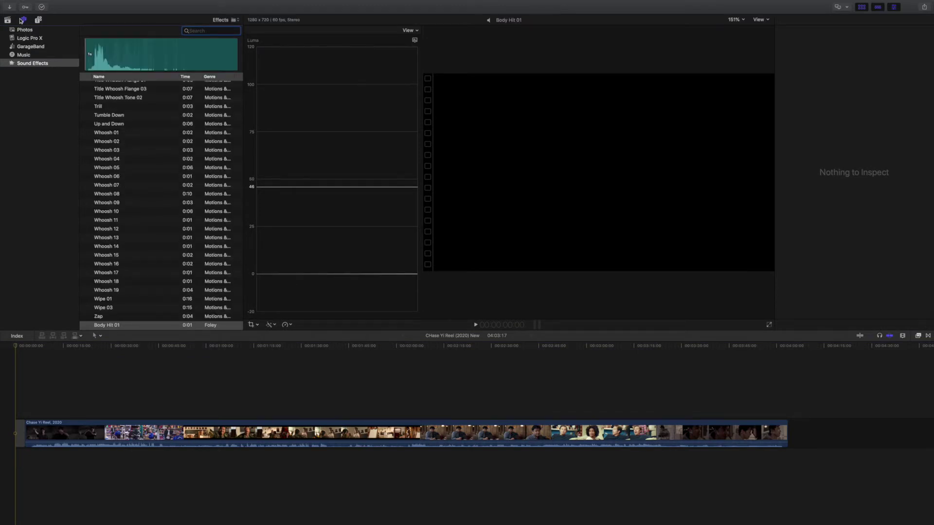
left_click(38, 21)
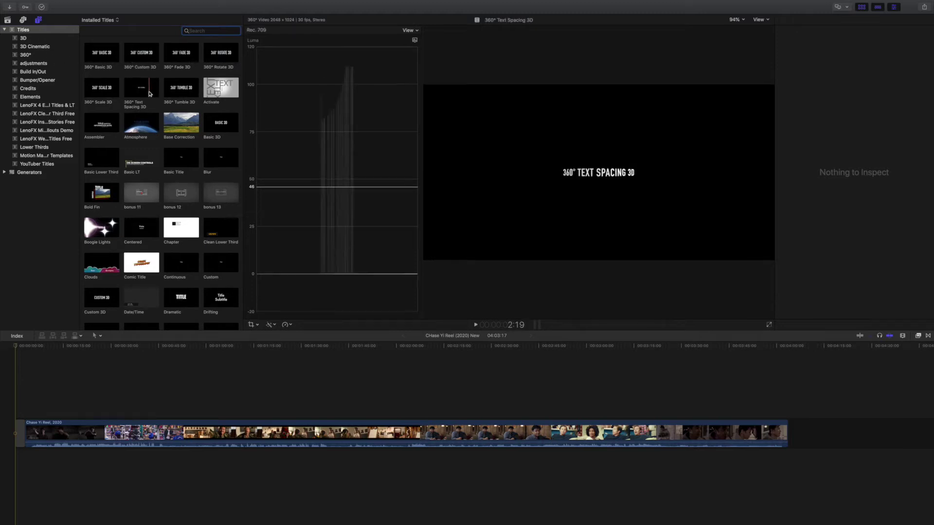
left_click(56, 141)
left_click(55, 132)
left_click(49, 139)
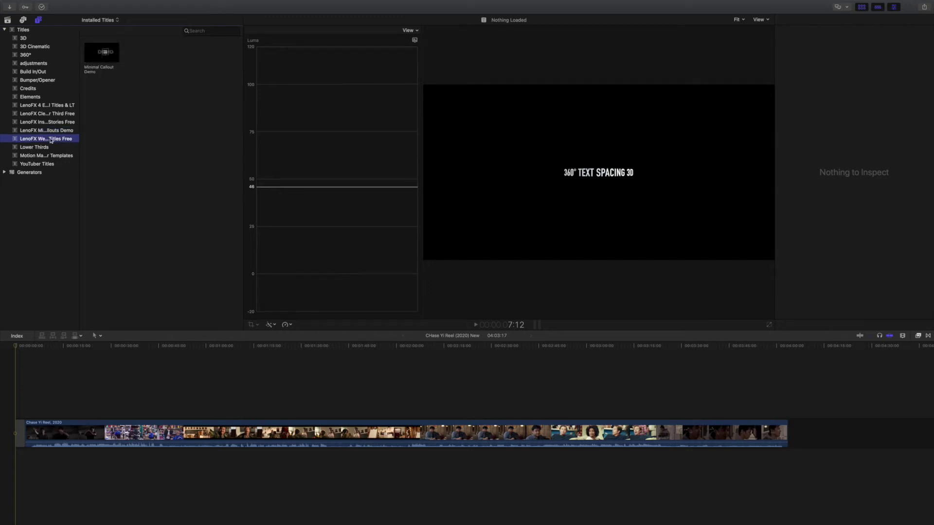
left_click(42, 147)
left_click(62, 156)
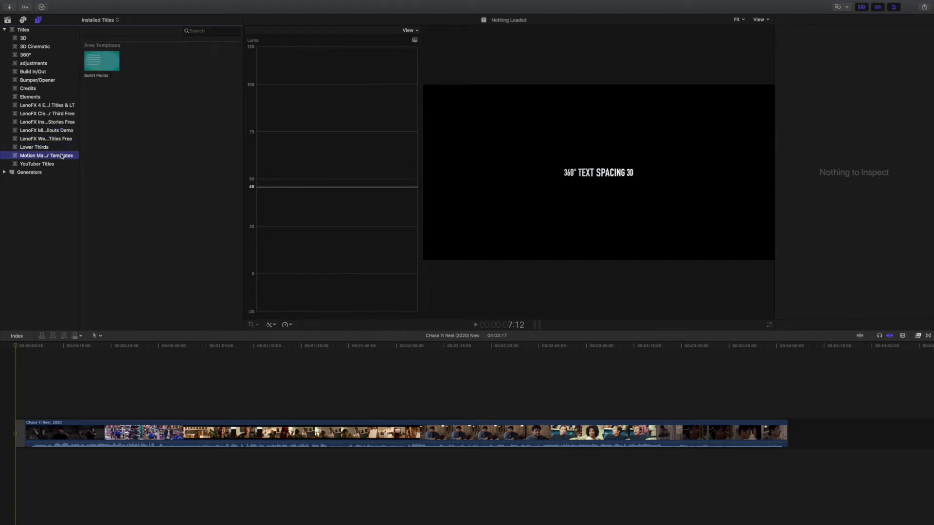
left_click(59, 165)
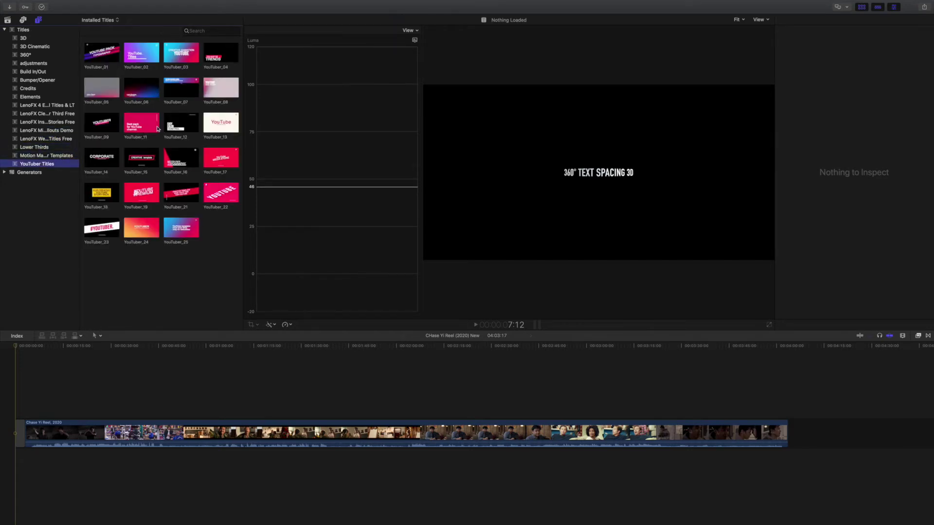
Step: Preview the YouTuber_16 title, then show all installed titles and scroll through the list
left_click(183, 153)
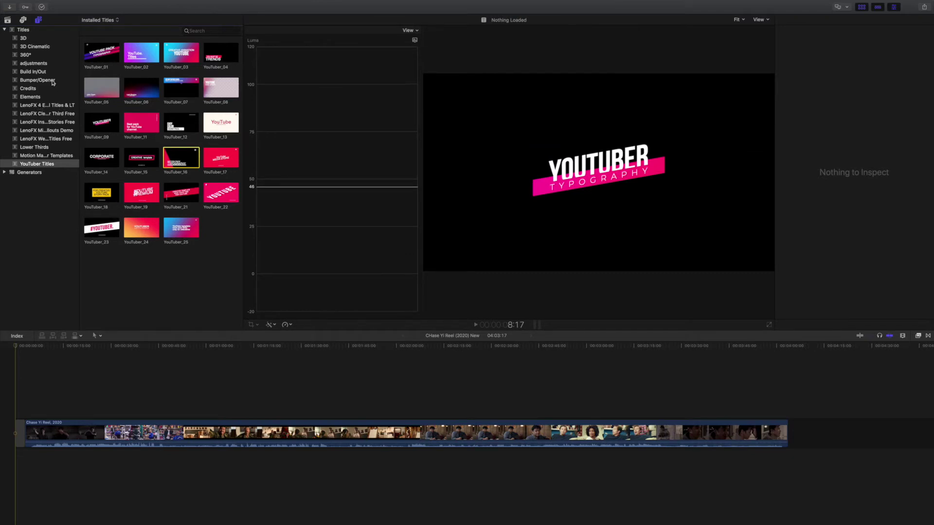
left_click(23, 29)
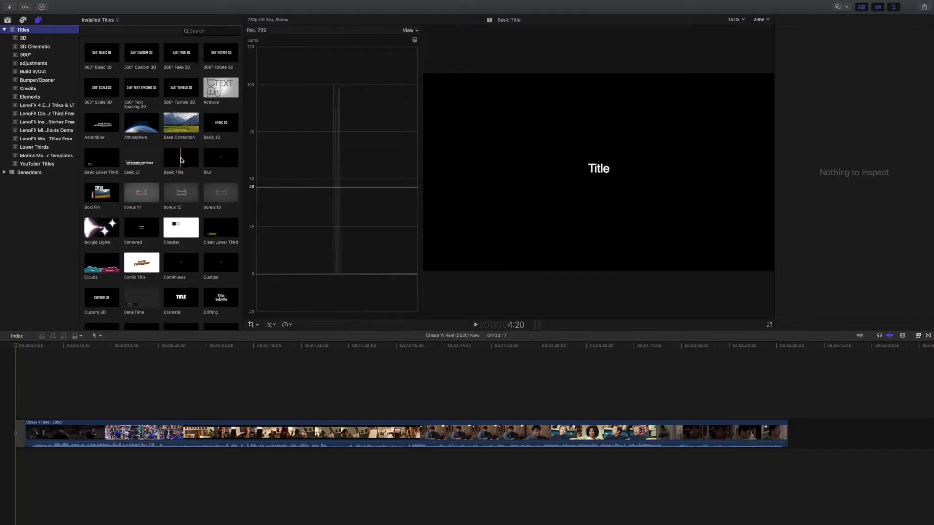
scroll(184, 170, "down", 3)
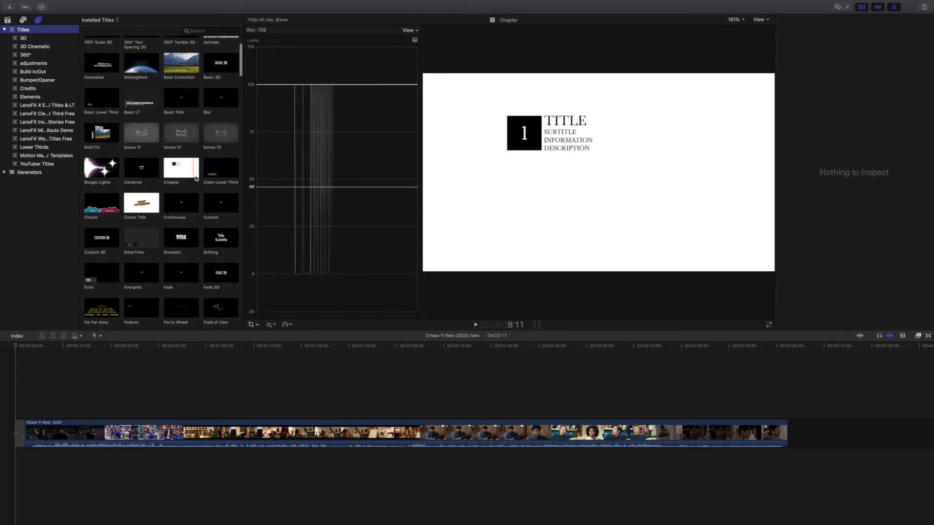
scroll(194, 200, "down", 1)
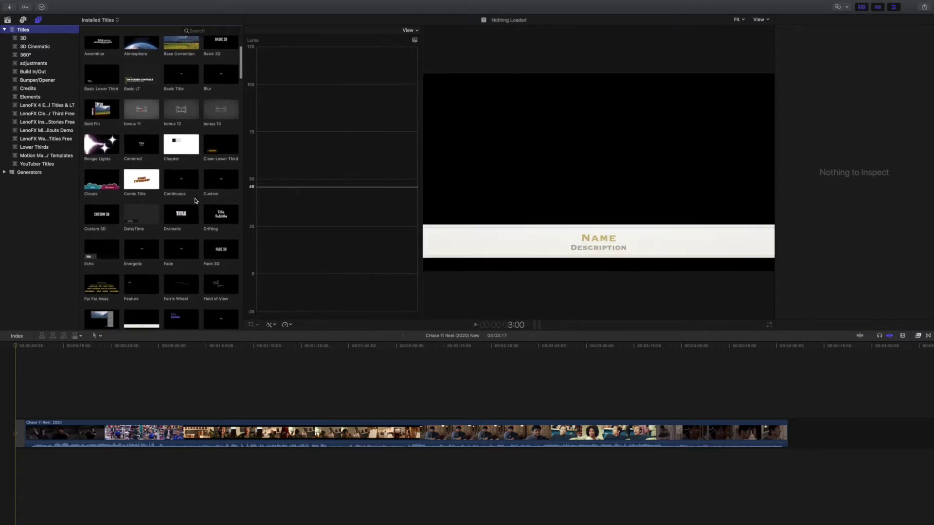
scroll(194, 204, "up", 1)
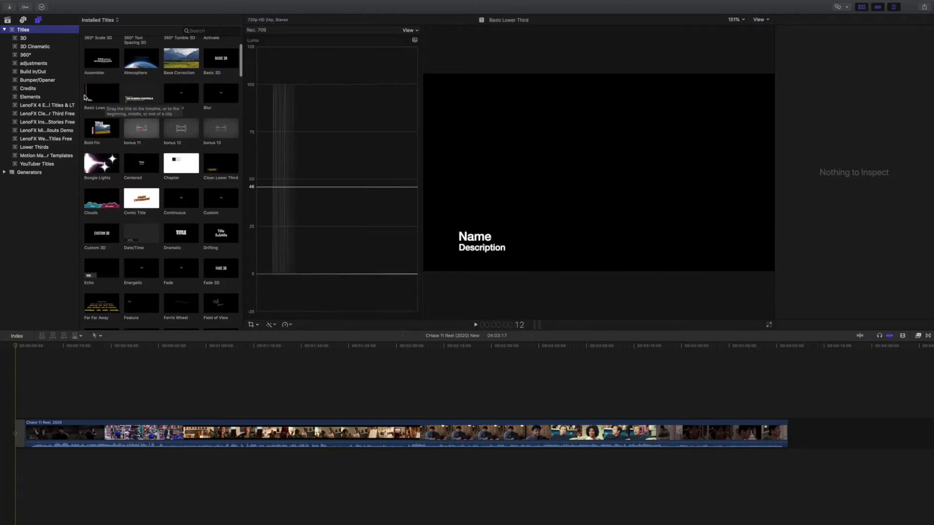
Step: Swap the Basic Lower Third for a Basic Title at the timeline start, set to 3 seconds
left_click_drag(97, 94, 19, 414)
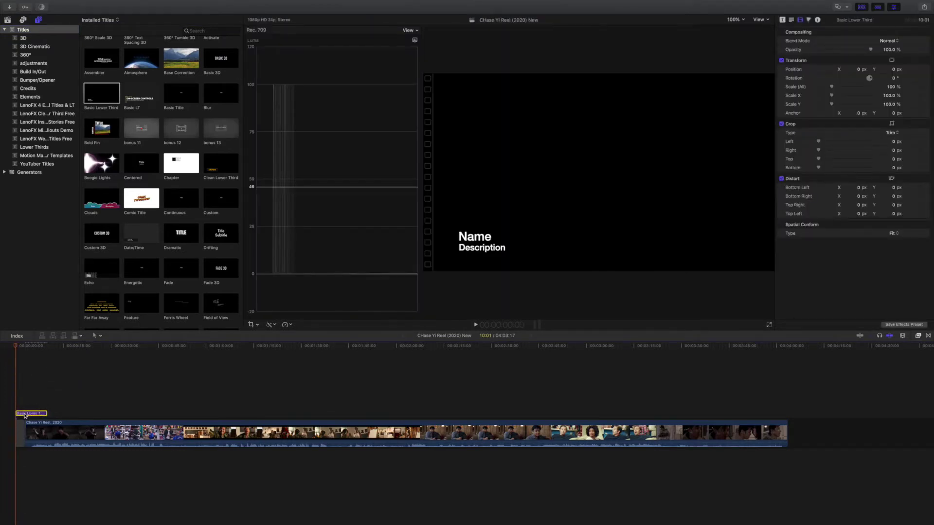
key("Delete")
left_click(178, 94)
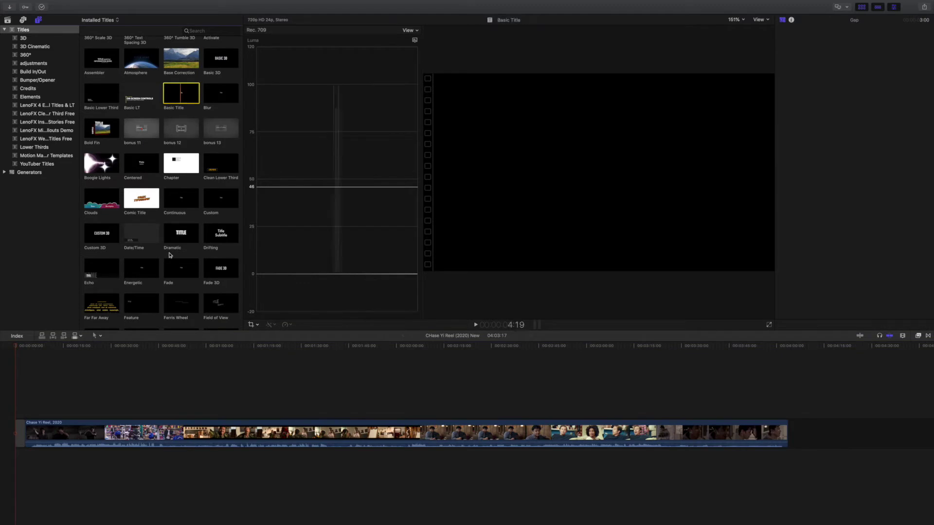
left_click_drag(181, 93, 19, 413)
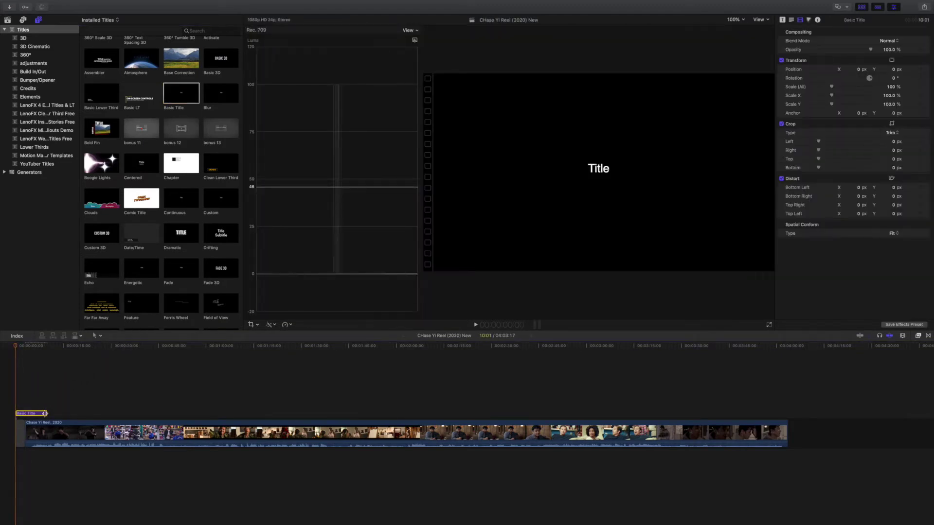
key("ctrl+d")
type("300")
key("Return")
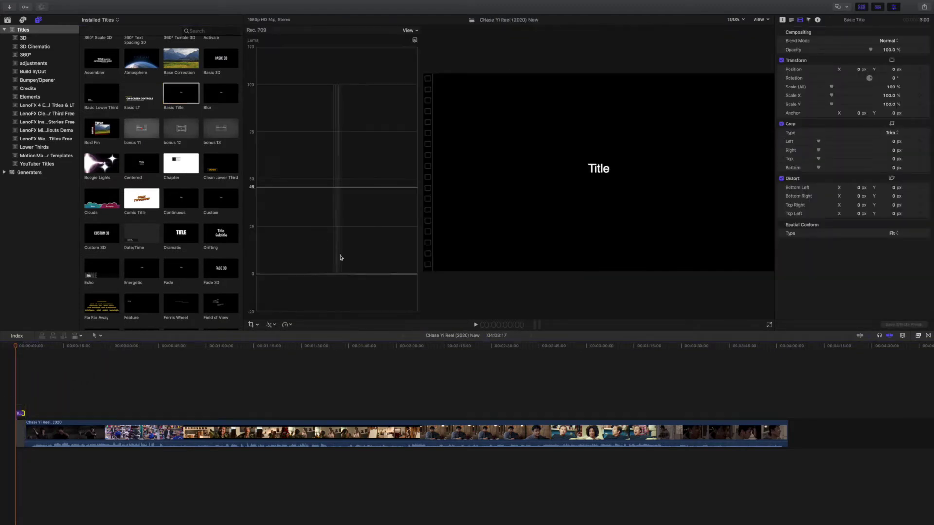
Step: Edit the title text to show the actor's name with a second line reading 'Non-Union'
left_click(598, 169)
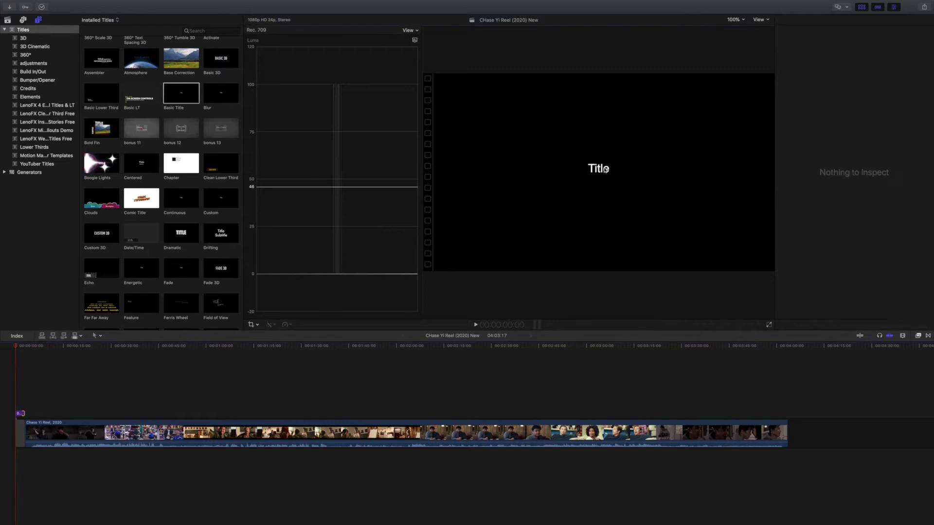
double_click(603, 169)
type("John Doe")
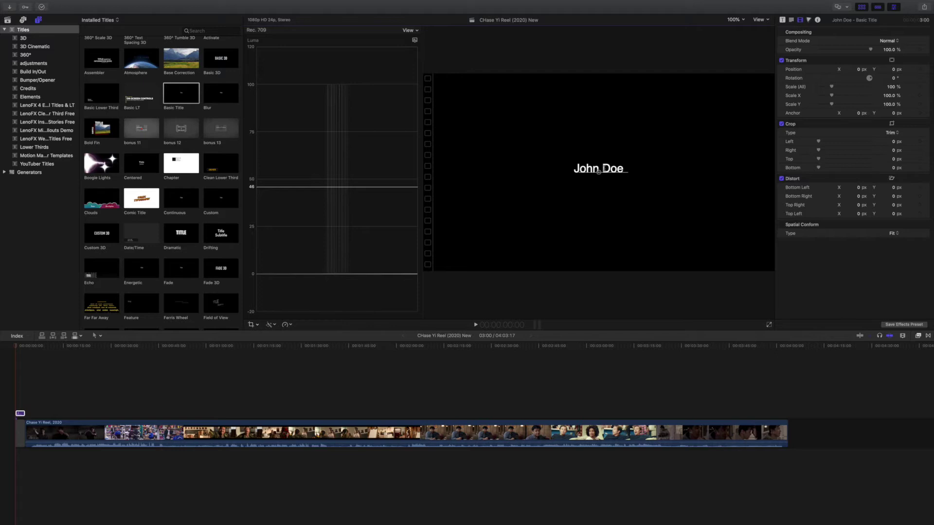
type("SAG-Aftra")
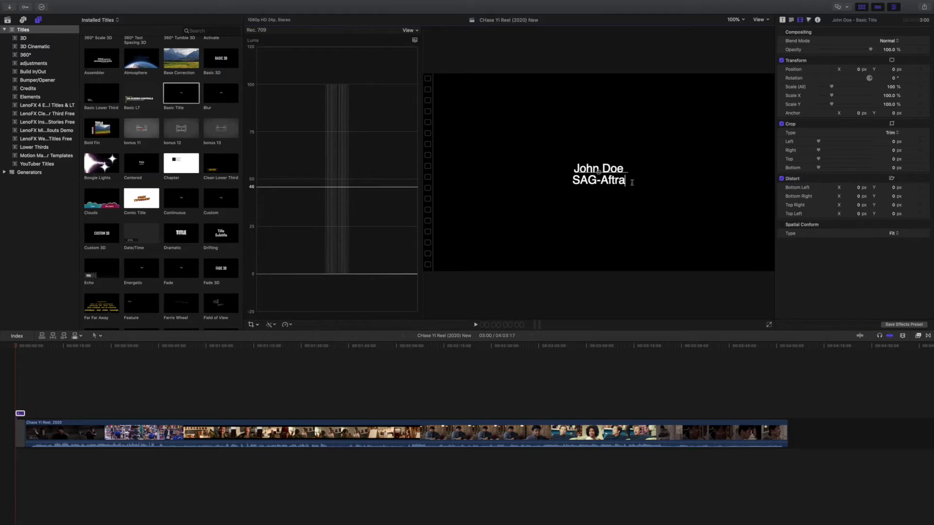
left_click_drag(632, 182, 563, 182)
type("Non-Union")
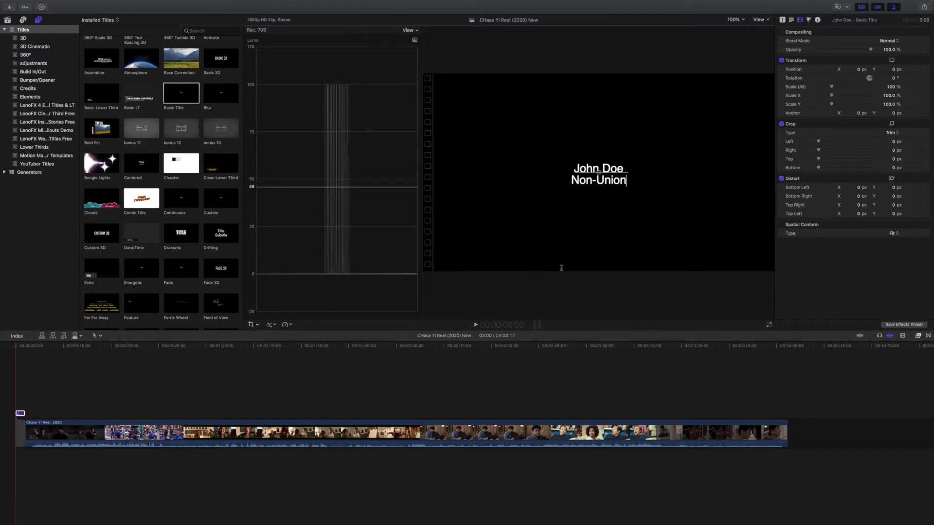
left_click(64, 354)
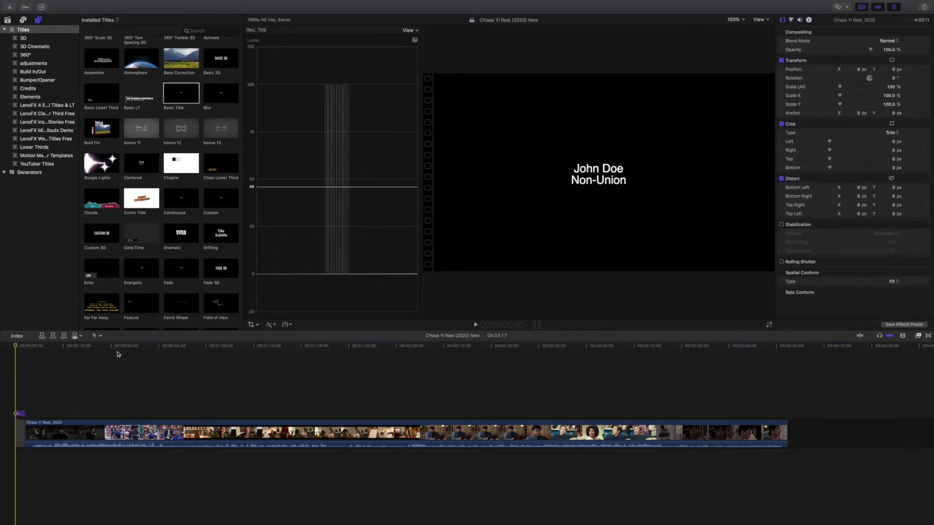
key("super+space")
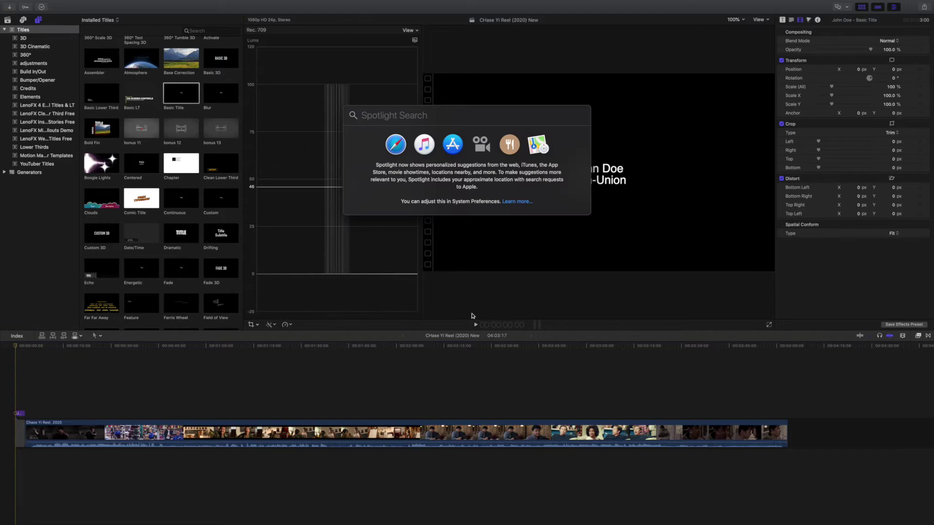
key("Escape")
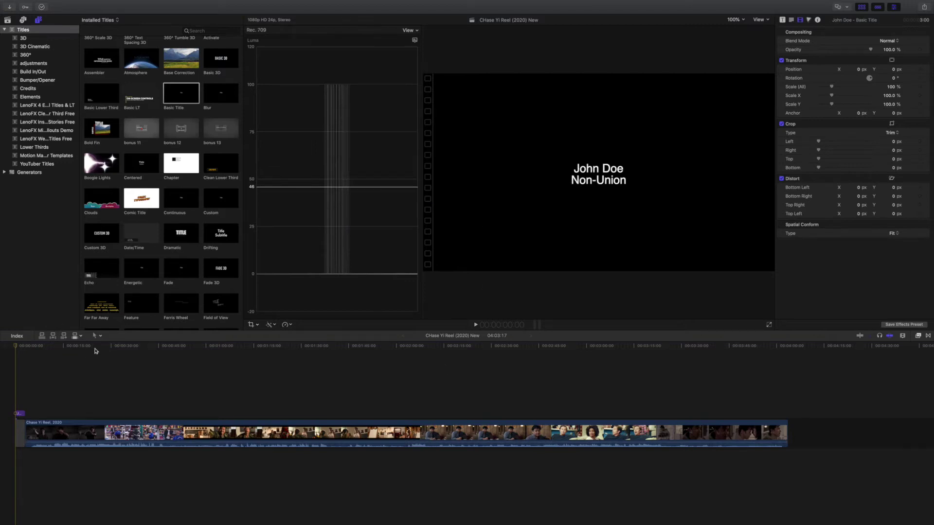
left_click(95, 351)
left_click(175, 350)
left_click(253, 353)
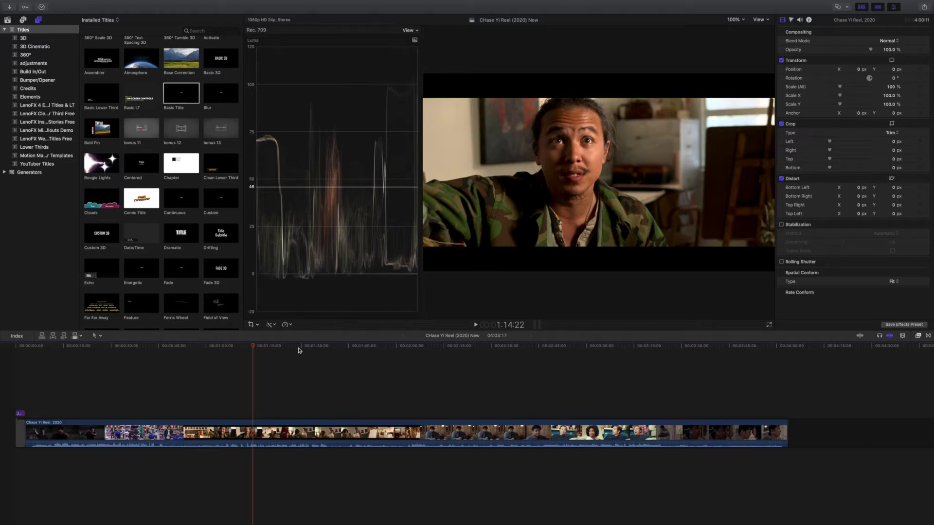
key("space")
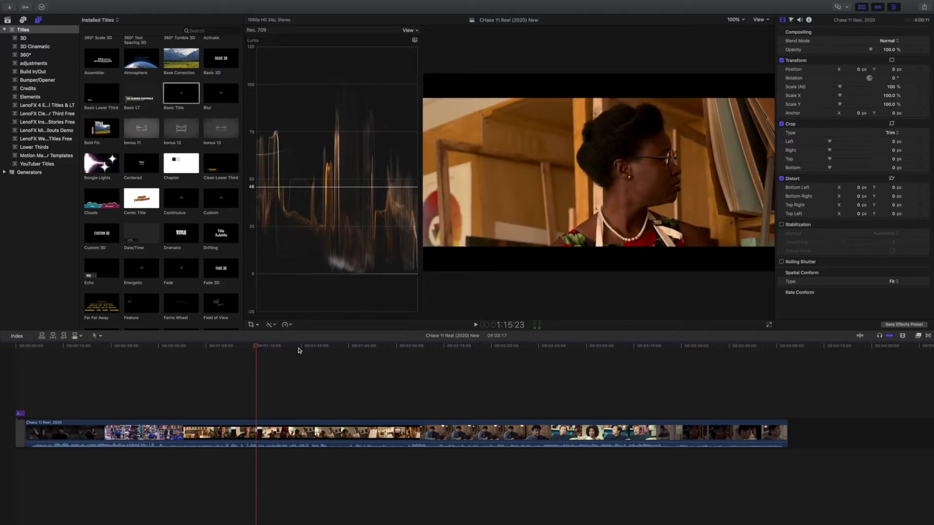
left_click_drag(260, 349, 4, 349)
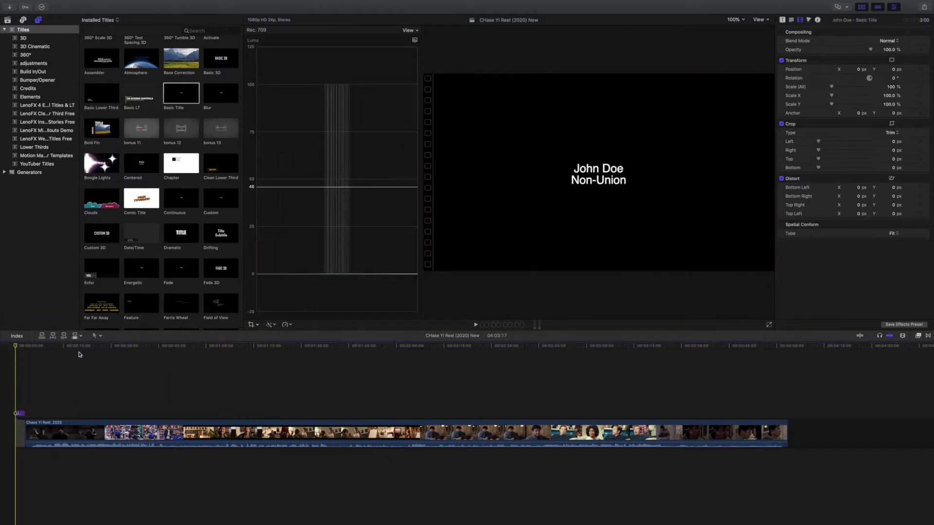
key("space")
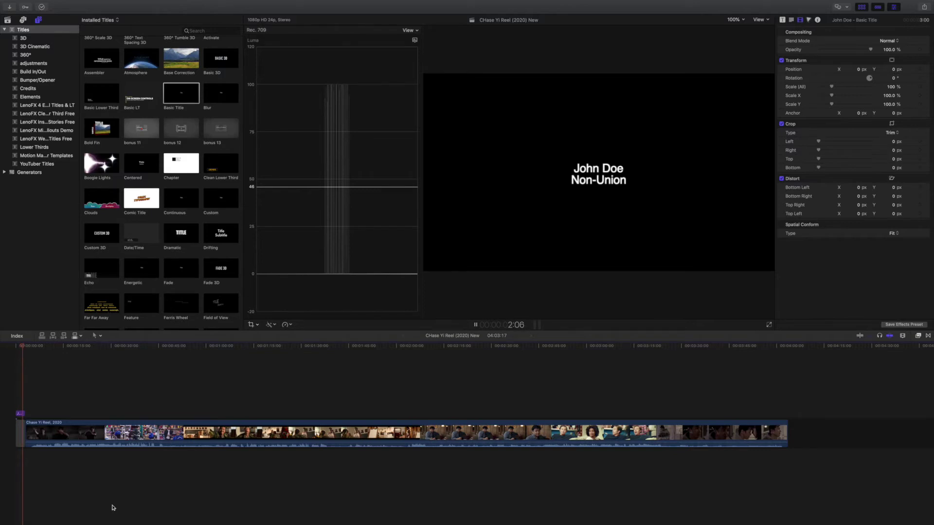
key("space")
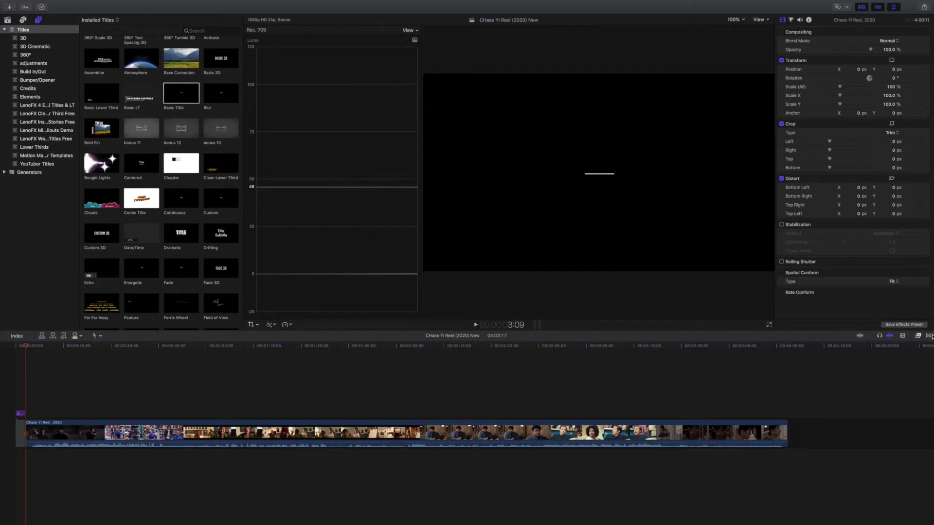
Step: Browse the Transitions browser and preview the Chevron transition
left_click(929, 336)
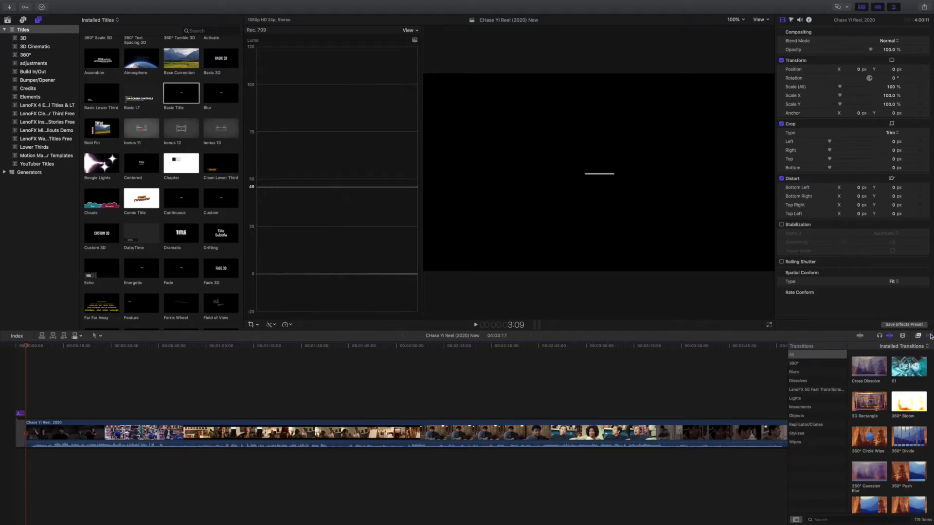
left_click(919, 336)
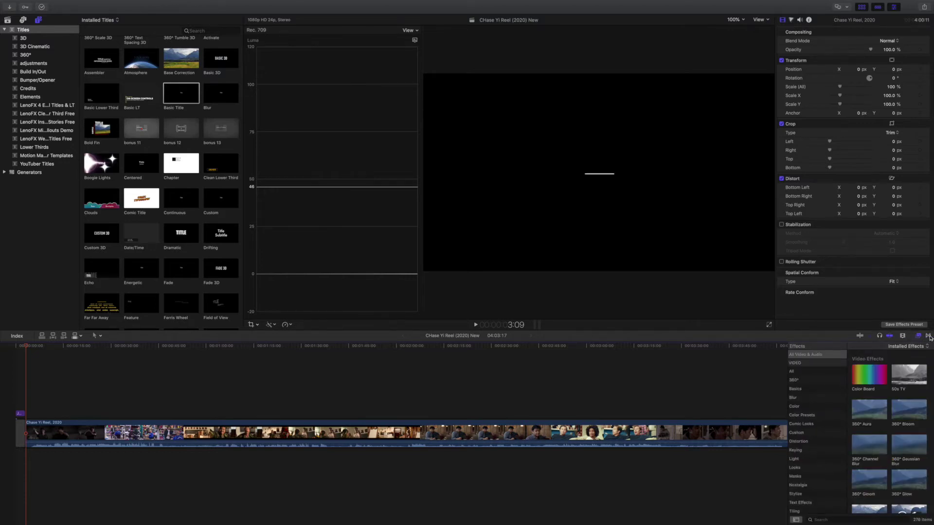
left_click(929, 336)
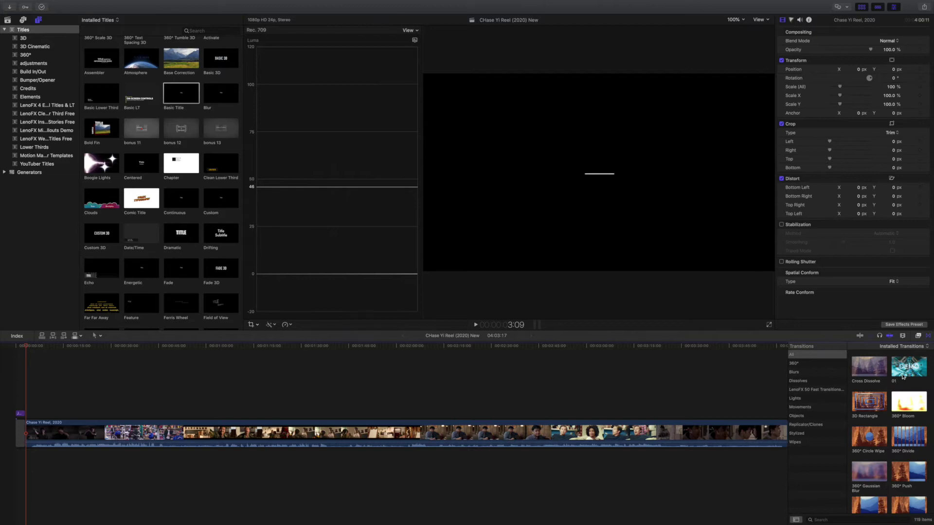
scroll(902, 377, "down", 10)
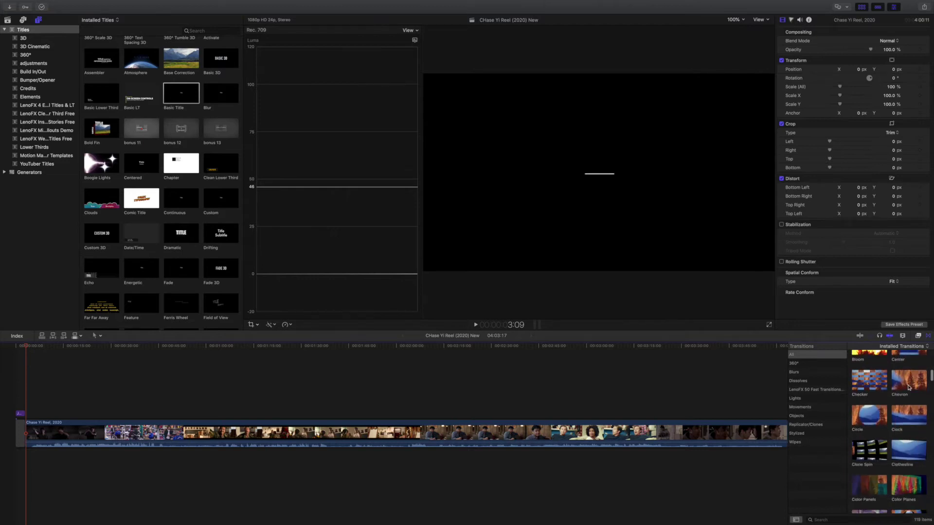
left_click(908, 388)
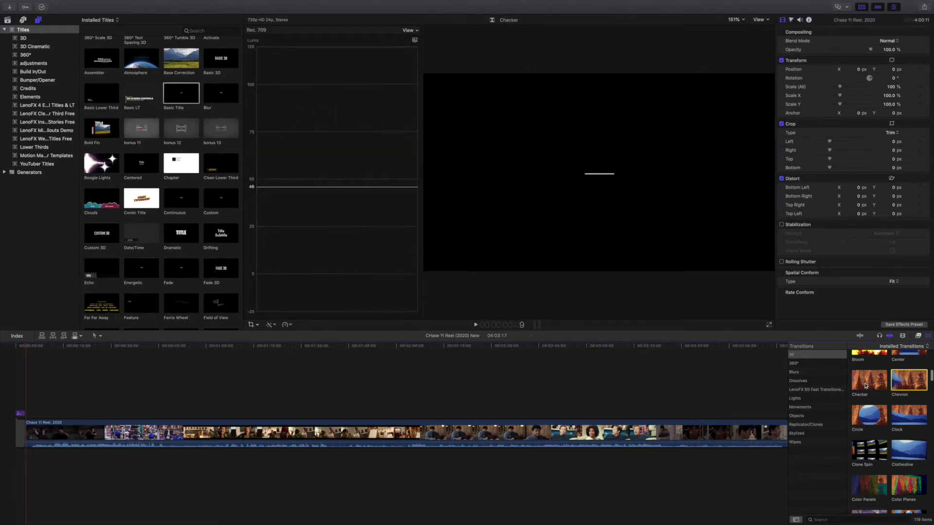
scroll(890, 404, "down", 2)
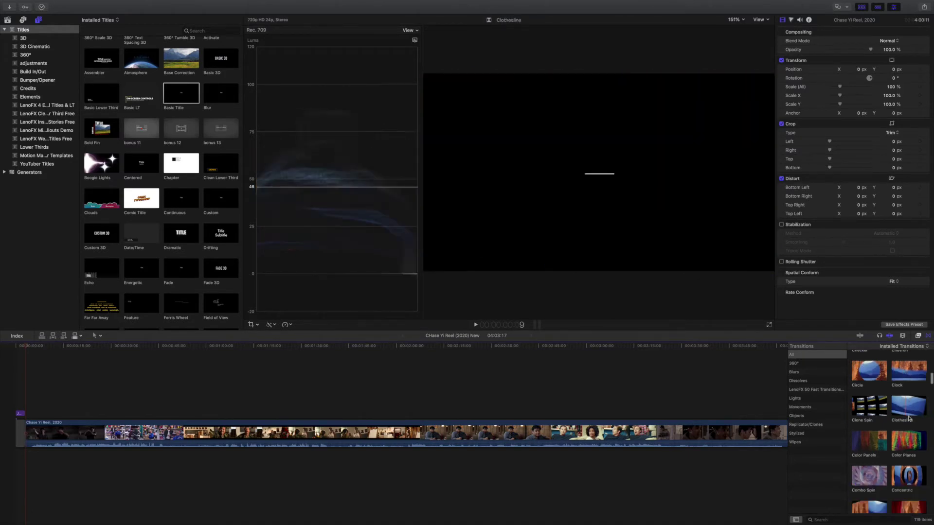
scroll(908, 418, "down", 6)
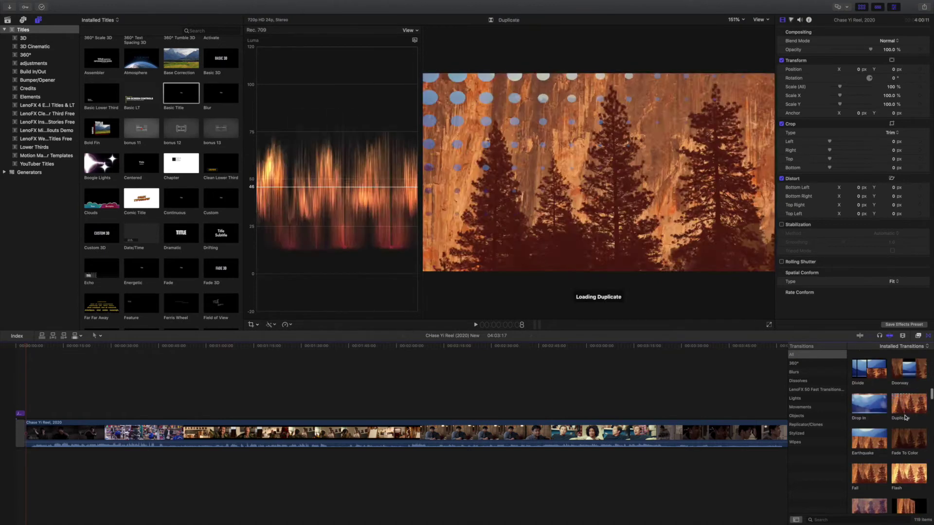
Step: Add Fade To Color at the reel clip's start, allowing overlap, and play it back from the beginning
left_click(920, 439)
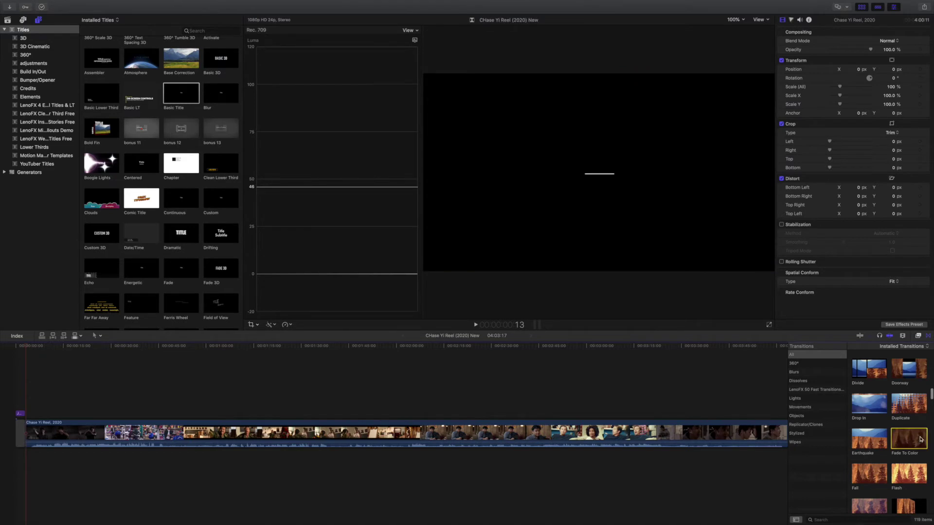
left_click_drag(920, 439, 24, 397)
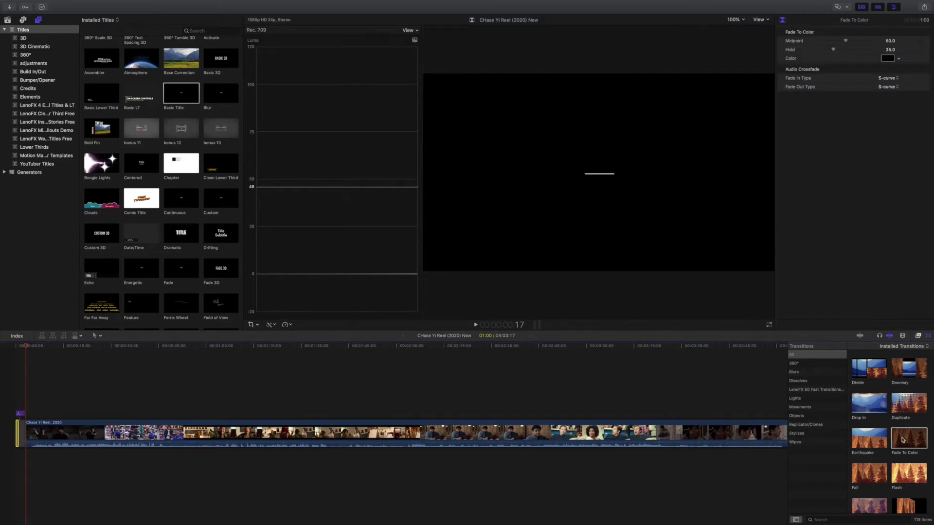
left_click_drag(902, 440, 28, 431)
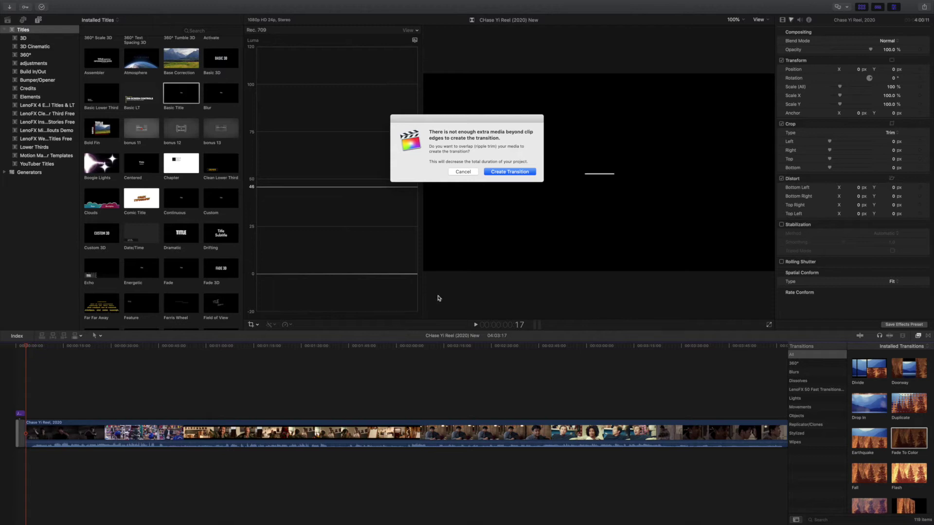
left_click(510, 171)
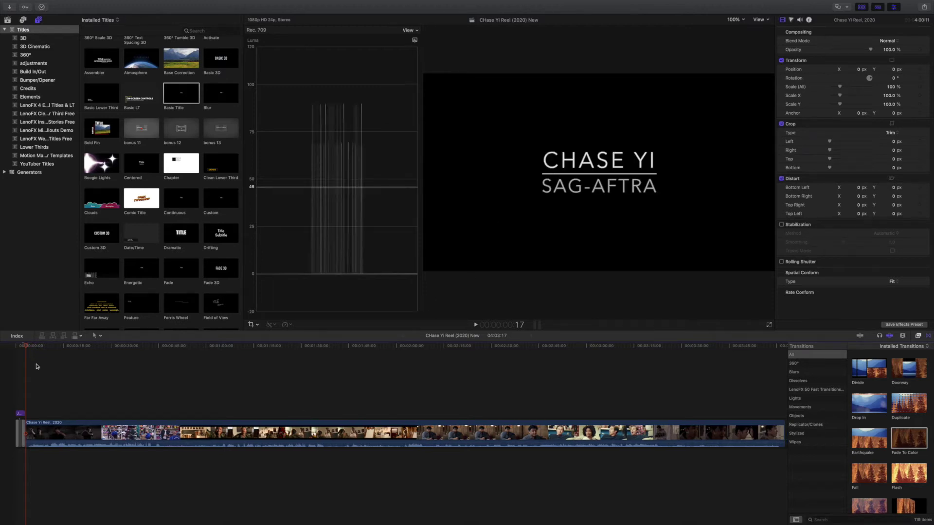
key("Home")
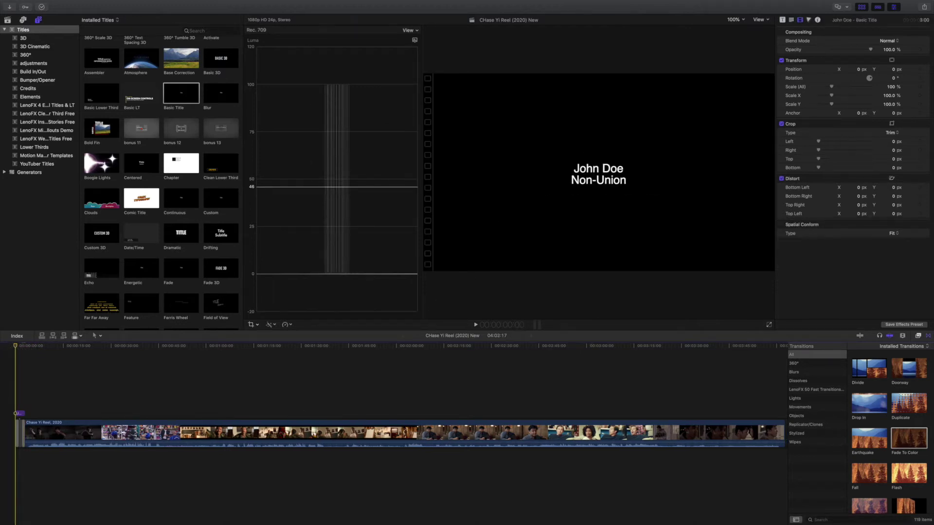
key("space")
key("space")
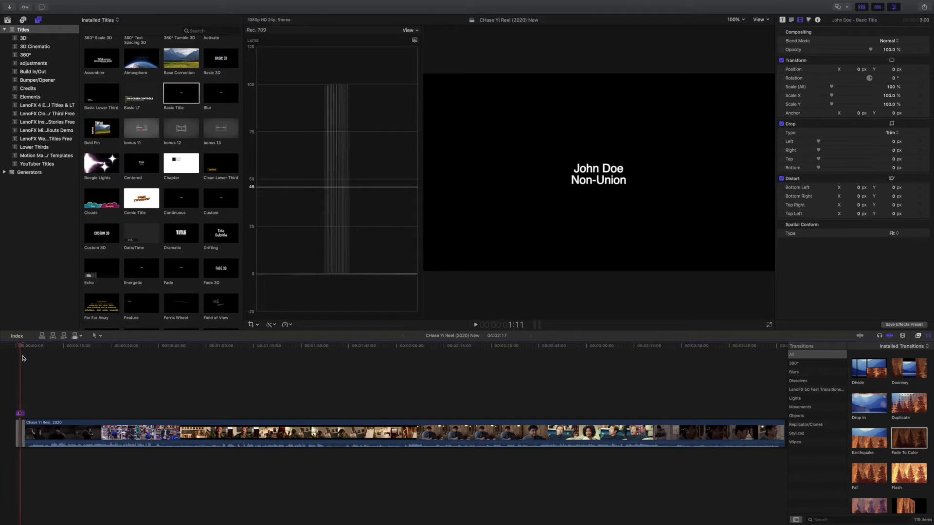
left_click(14, 347)
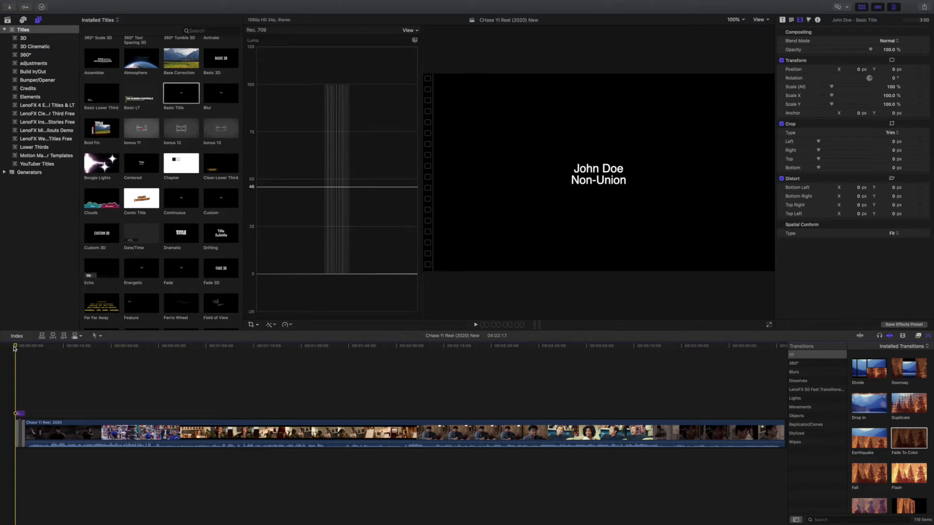
key("super+equal")
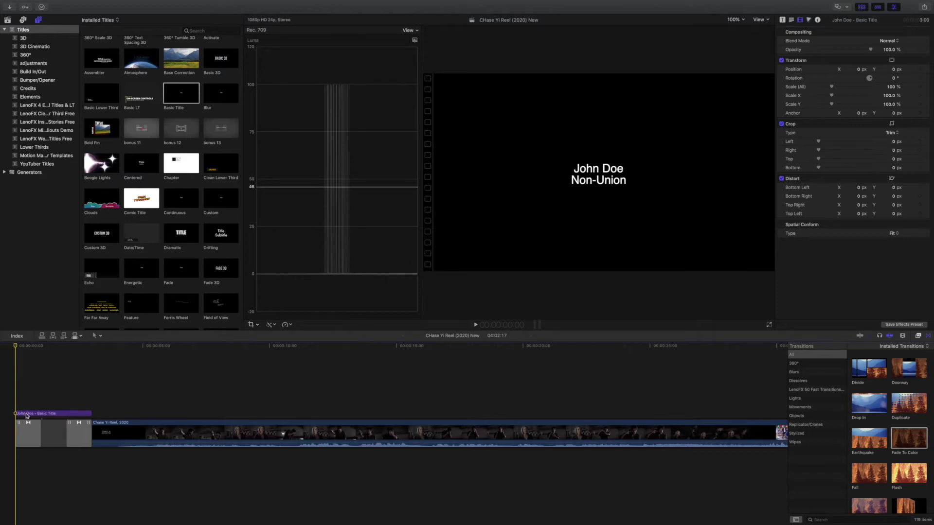
Step: Trim the start of the placeholder title later and play back the opening fade
left_click(19, 414)
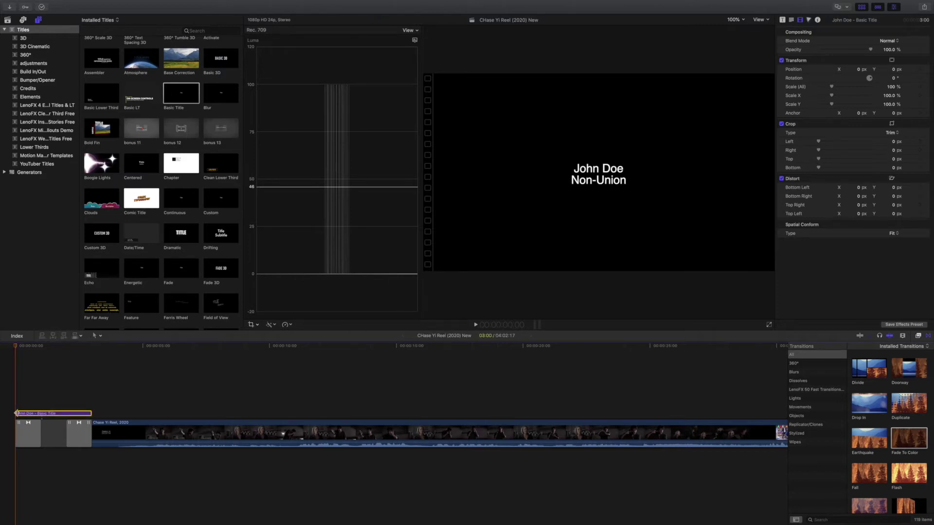
left_click_drag(15, 413, 65, 413)
left_click(61, 372)
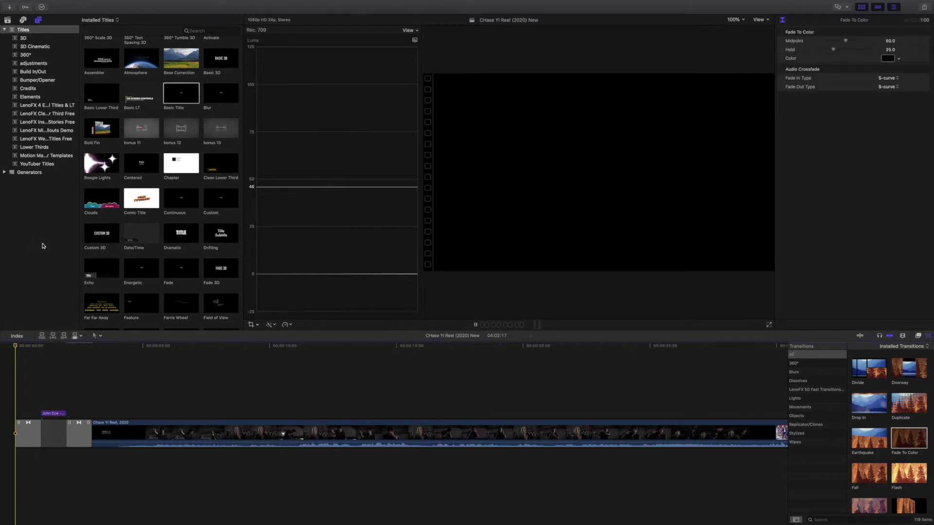
key("space")
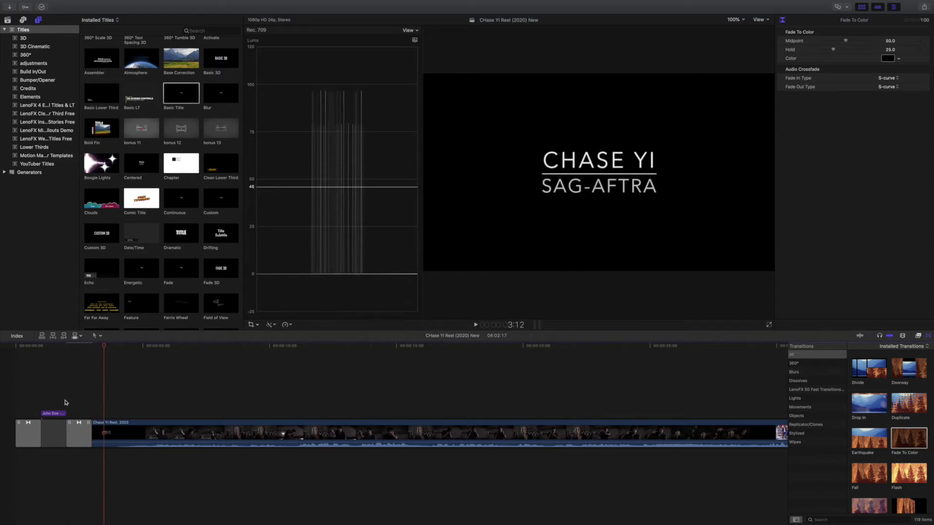
Step: Delete one gap, lengthen the remaining gap to push the reel later, and extend the title's end
left_click(63, 433)
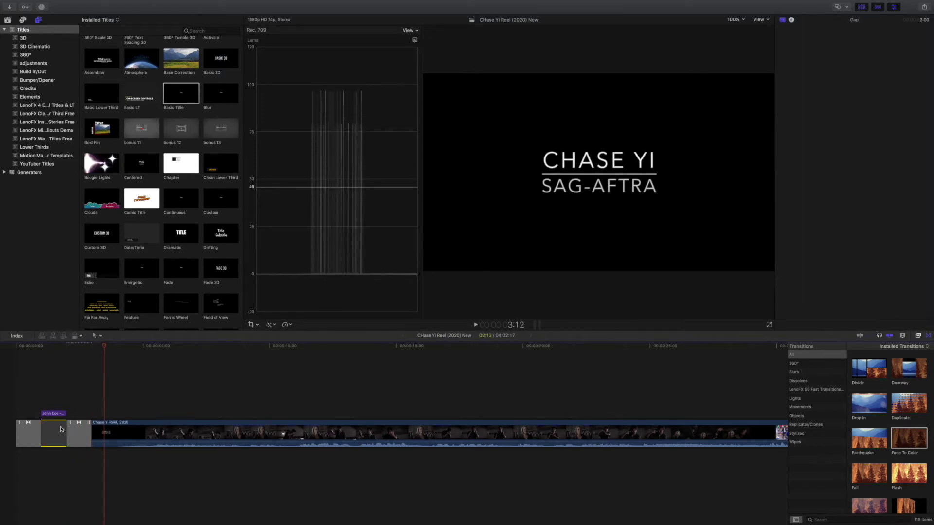
key("Delete")
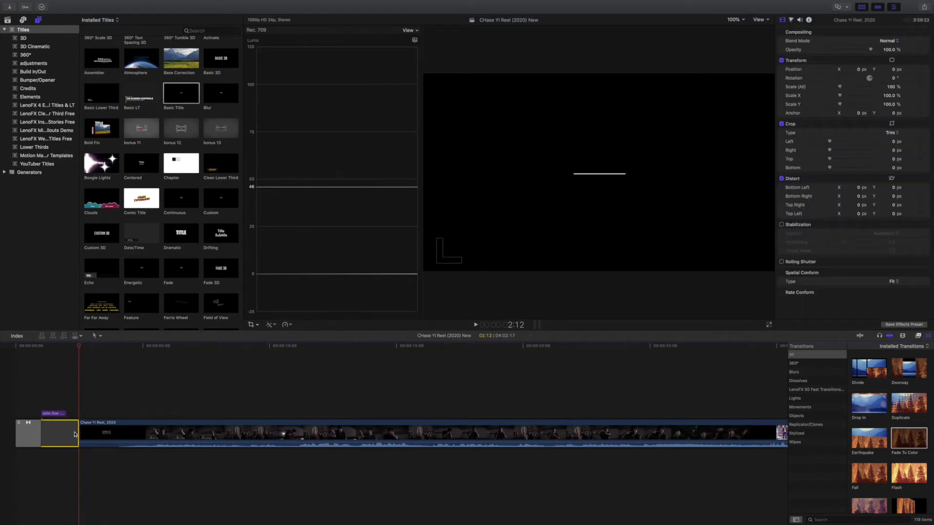
left_click(75, 434)
left_click_drag(75, 431, 125, 431)
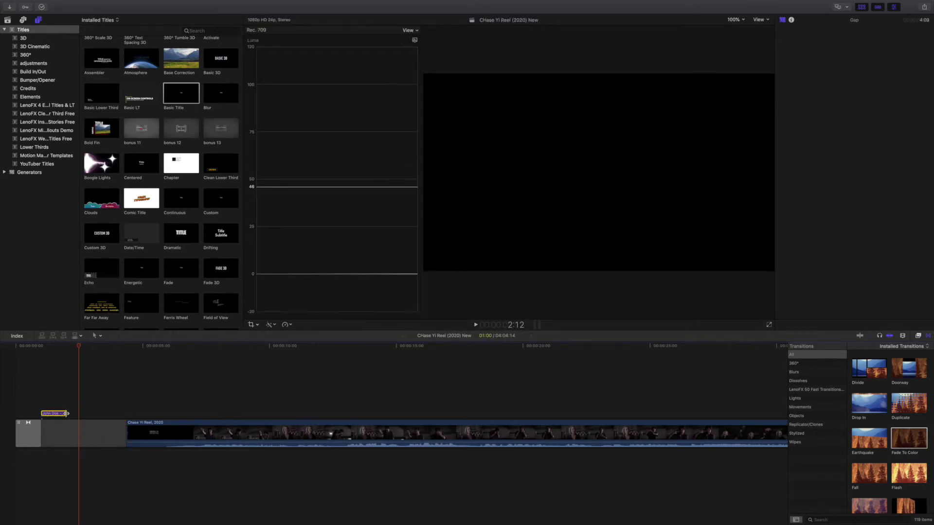
left_click_drag(66, 413, 108, 415)
Step: Add a transition between the gap and the reel clip
key("super+7")
left_click(33, 432)
left_click(126, 432)
key("super+t")
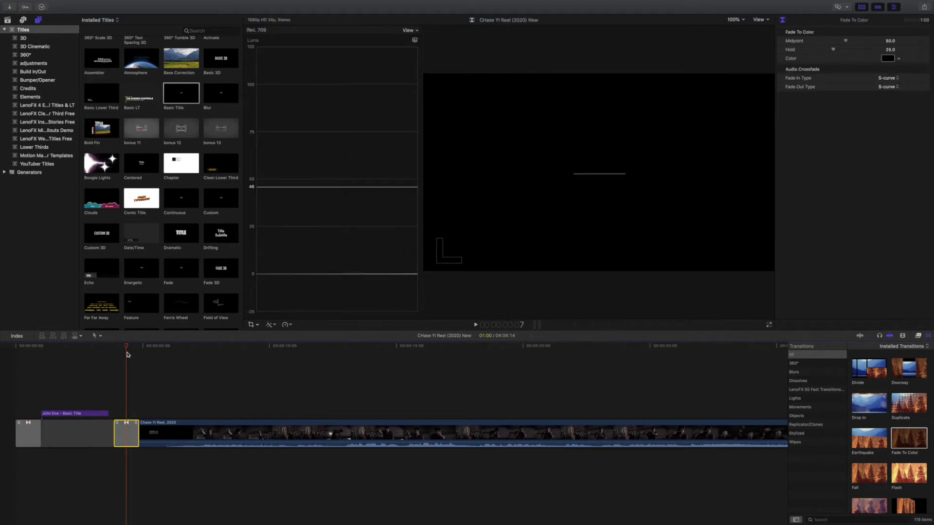
left_click_drag(126, 346, 108, 348)
Step: Paste a copy of the title further along, delete that duplicate, and extend the title slightly
left_click(97, 414)
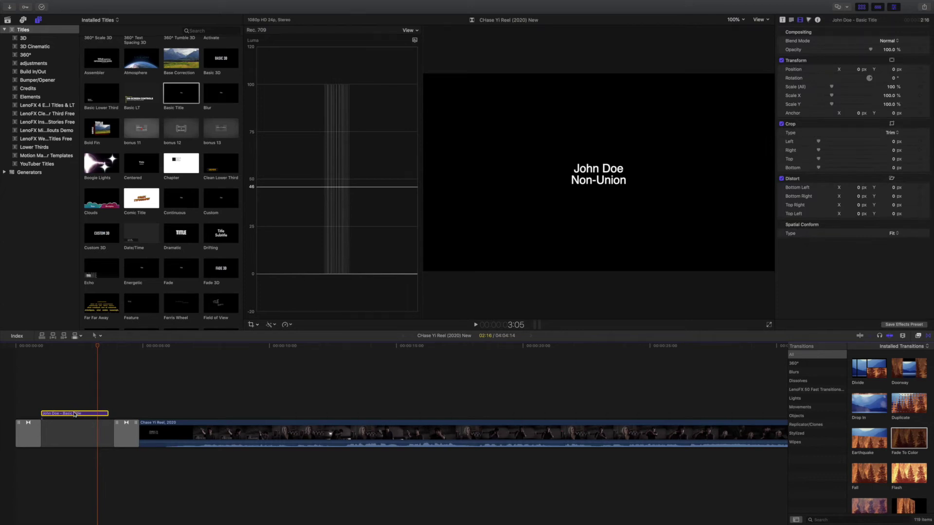
left_click_drag(101, 347, 167, 357)
key("super+v")
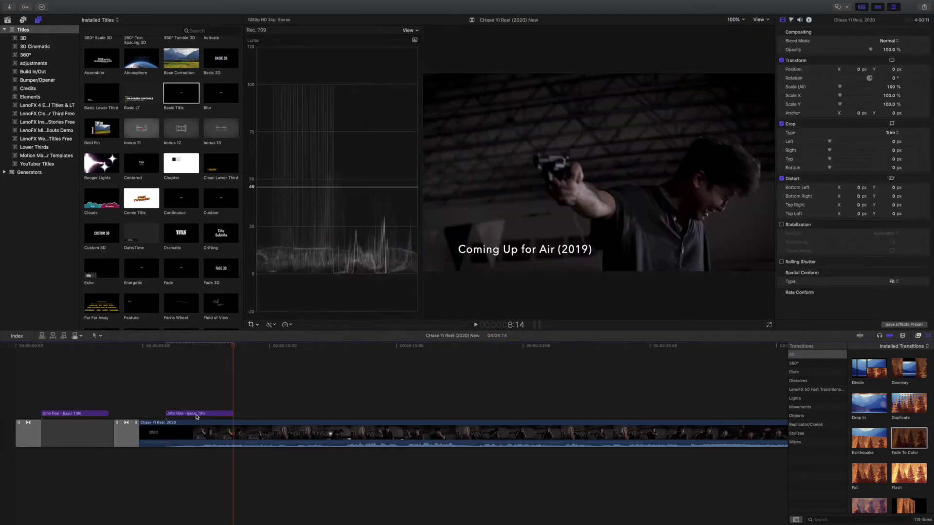
left_click(220, 417)
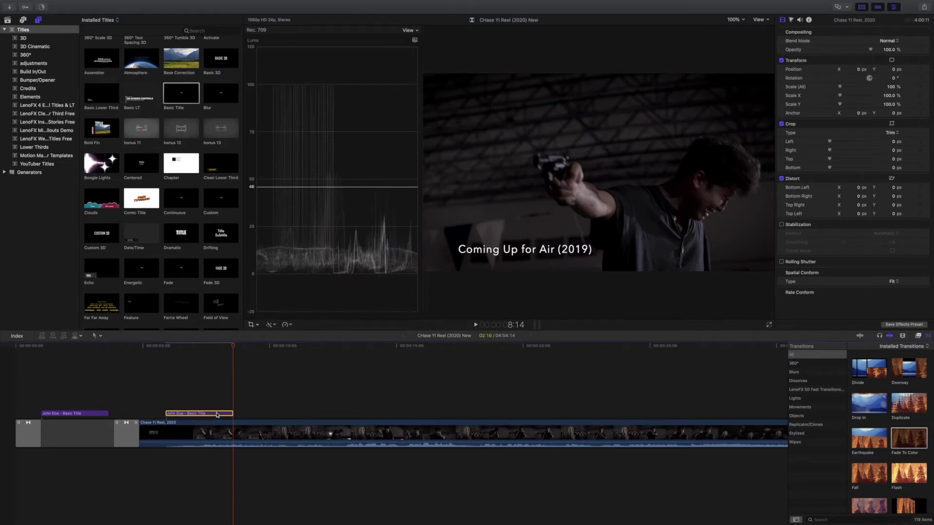
key("Delete")
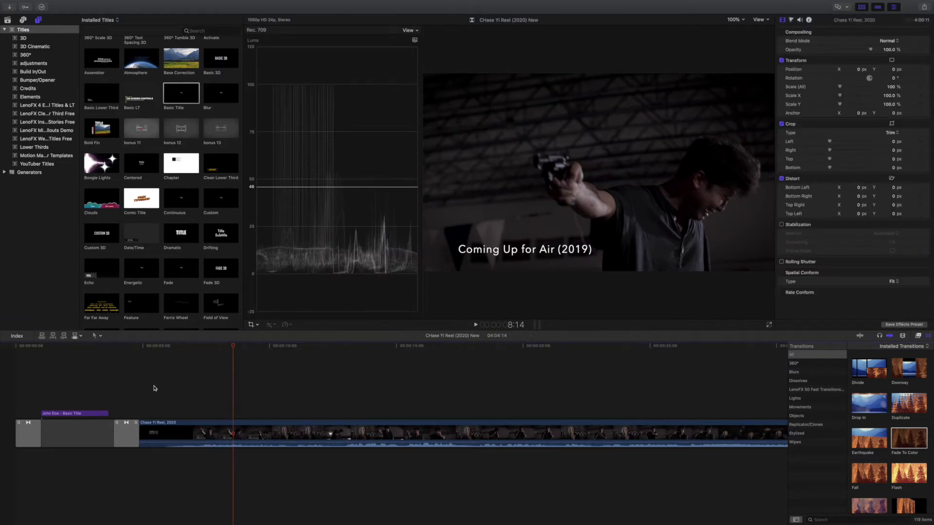
left_click_drag(108, 414, 111, 414)
Step: Play the timeline from the start, then marquee-select the title and gap and delete them
key("Home")
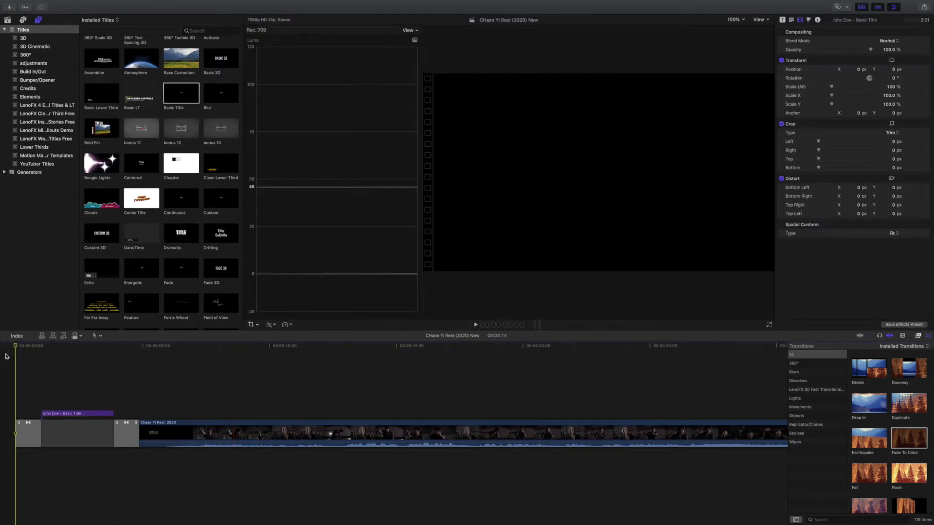
key("space")
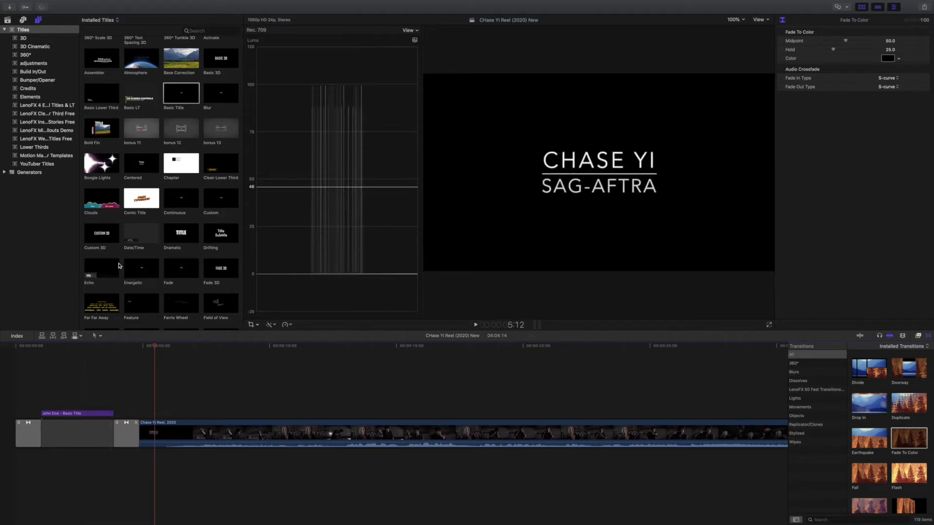
left_click(31, 386)
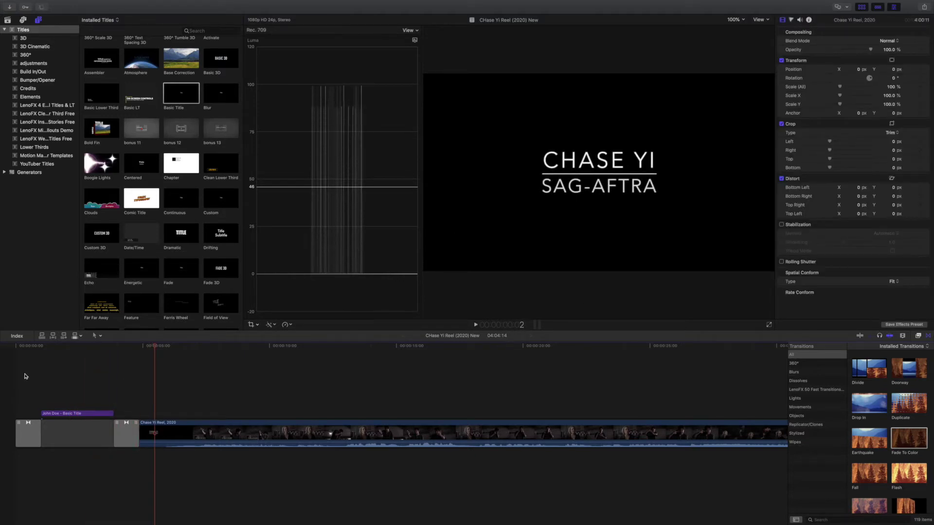
left_click_drag(25, 376, 121, 469)
key("Delete")
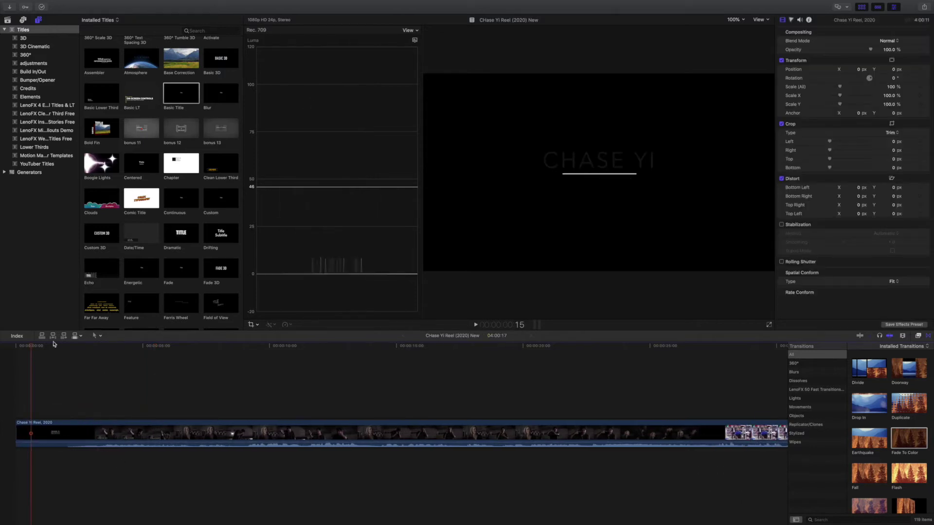
left_click_drag(34, 349, 159, 356)
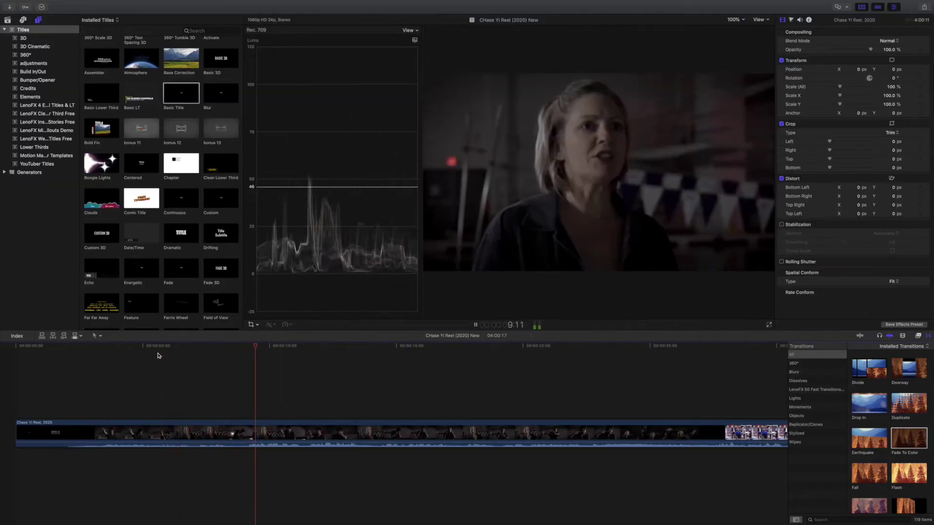
key("space")
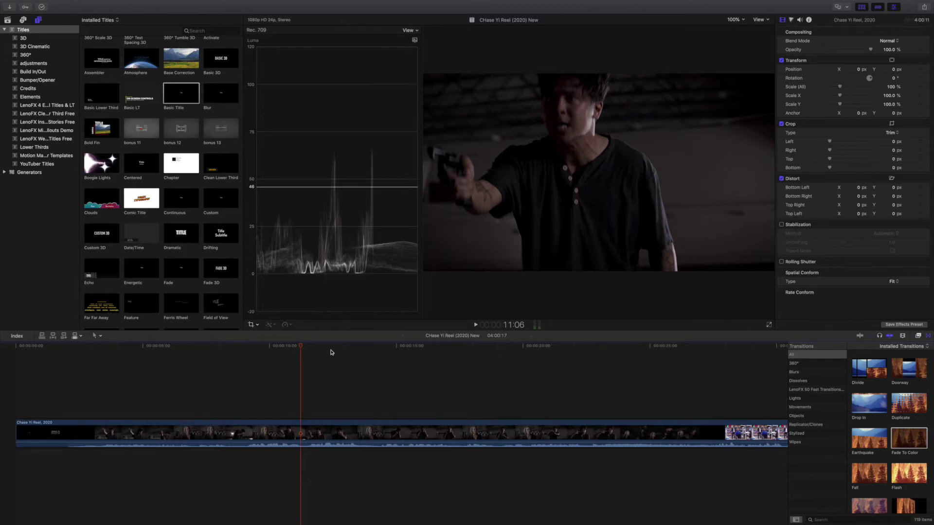
left_click(134, 383)
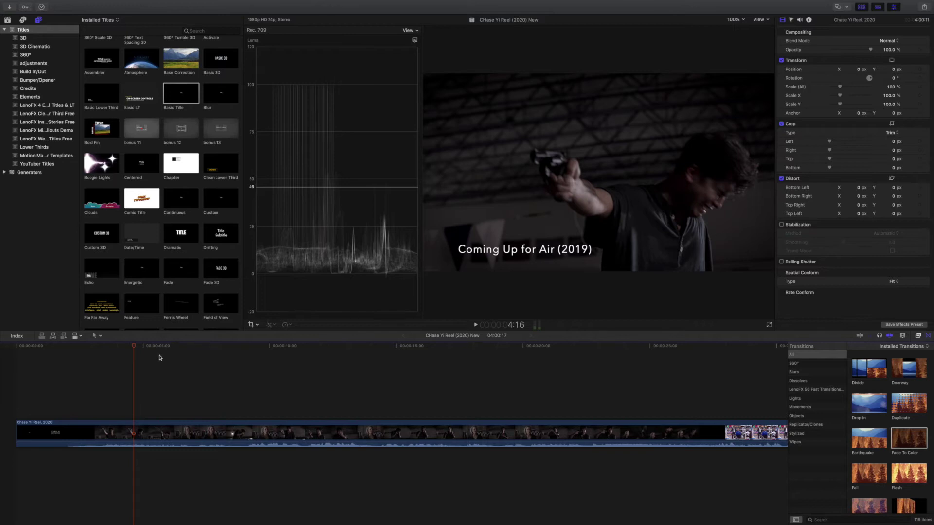
left_click_drag(136, 347, 659, 371)
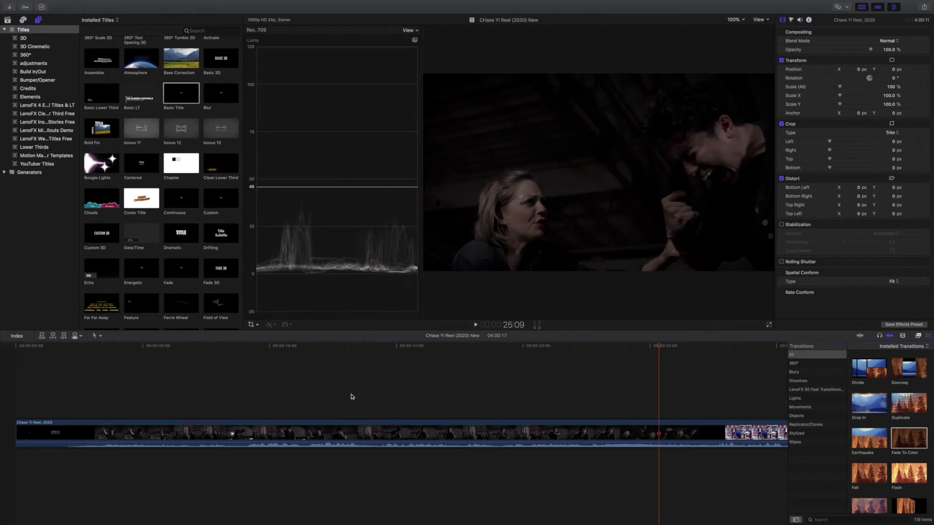
left_click_drag(661, 348, 720, 347)
key("space")
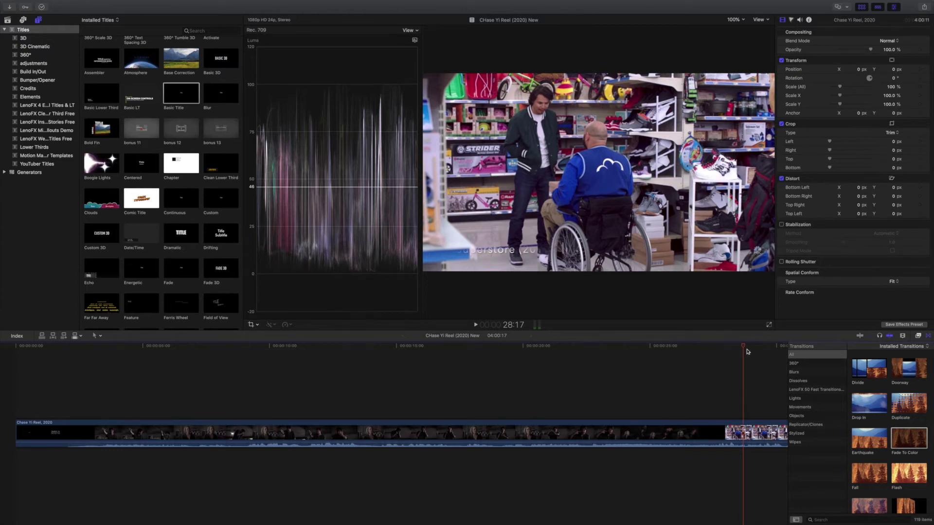
scroll(587, 364, "right", 10)
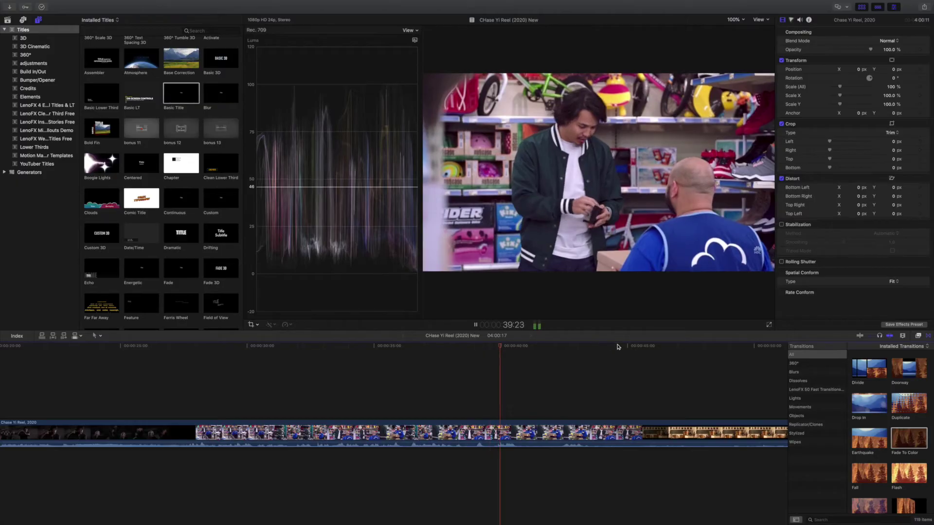
left_click(619, 357)
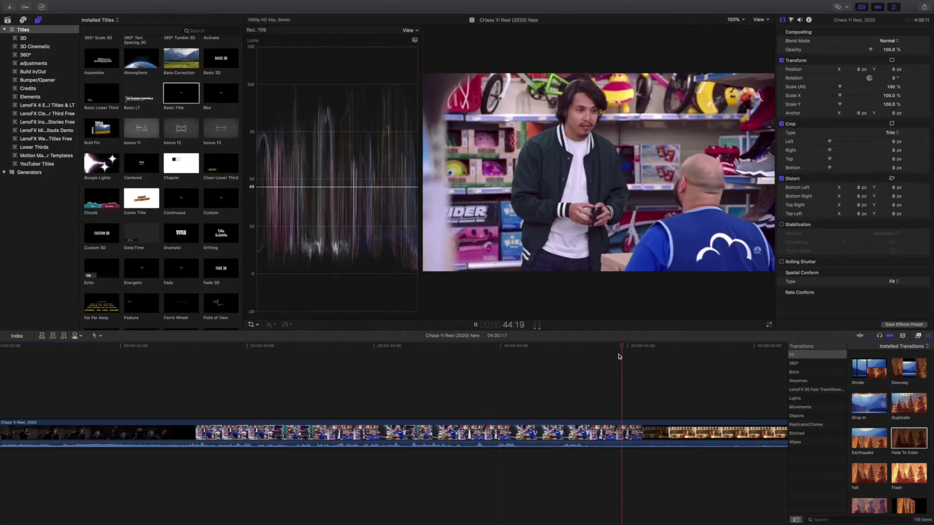
key("space")
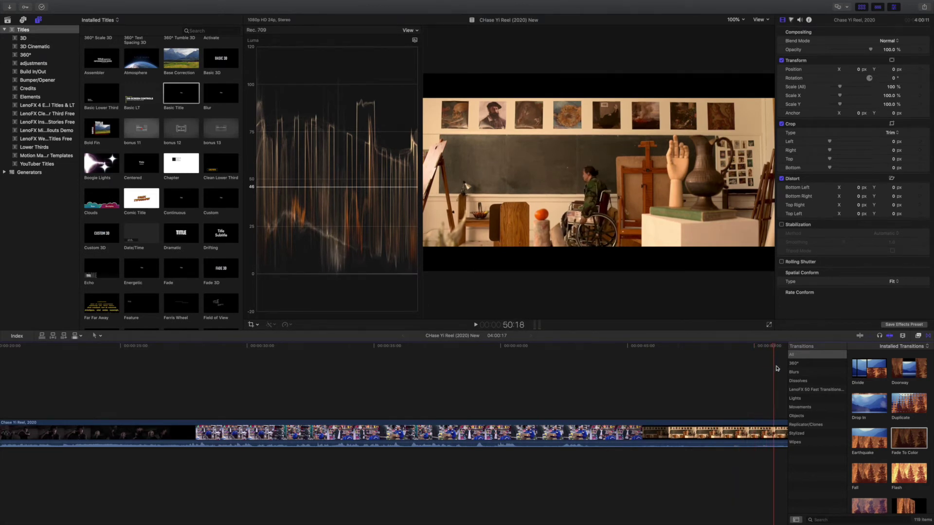
scroll(767, 368, "right", 10)
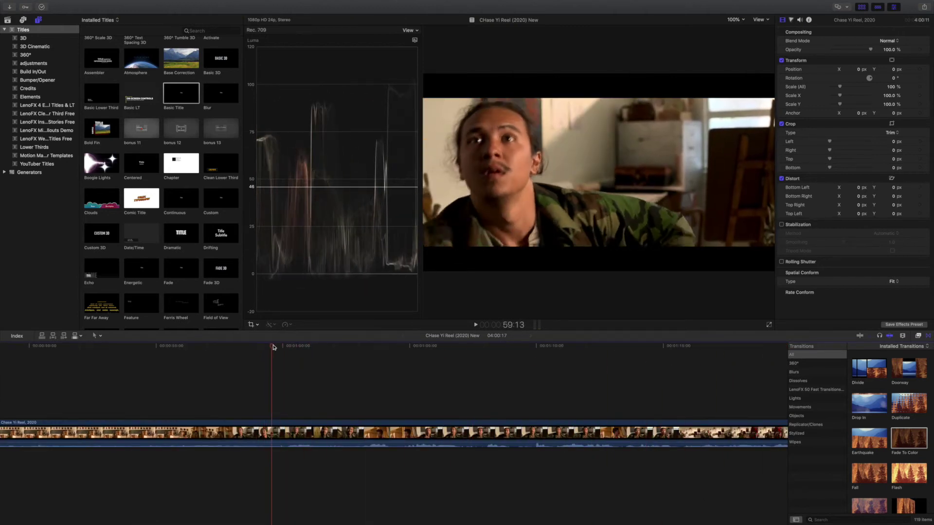
left_click_drag(347, 350, 420, 353)
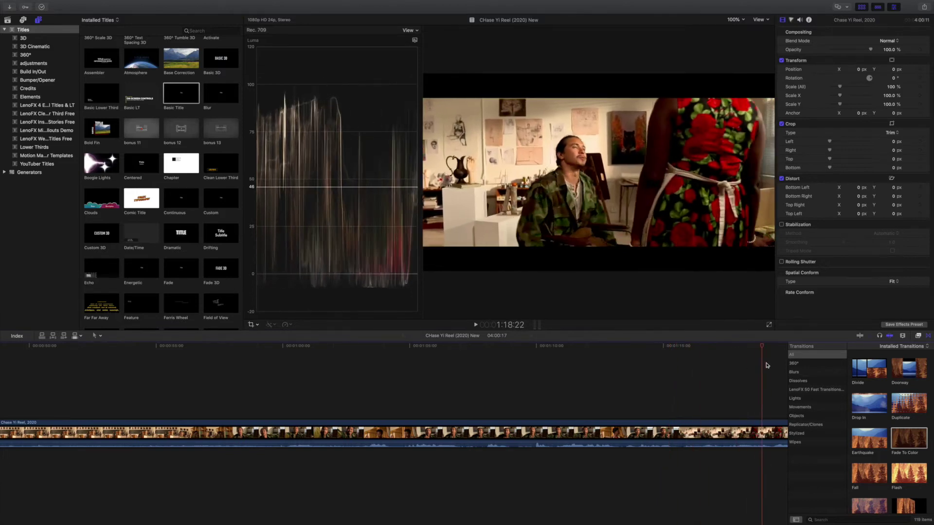
scroll(768, 366, "right", 10)
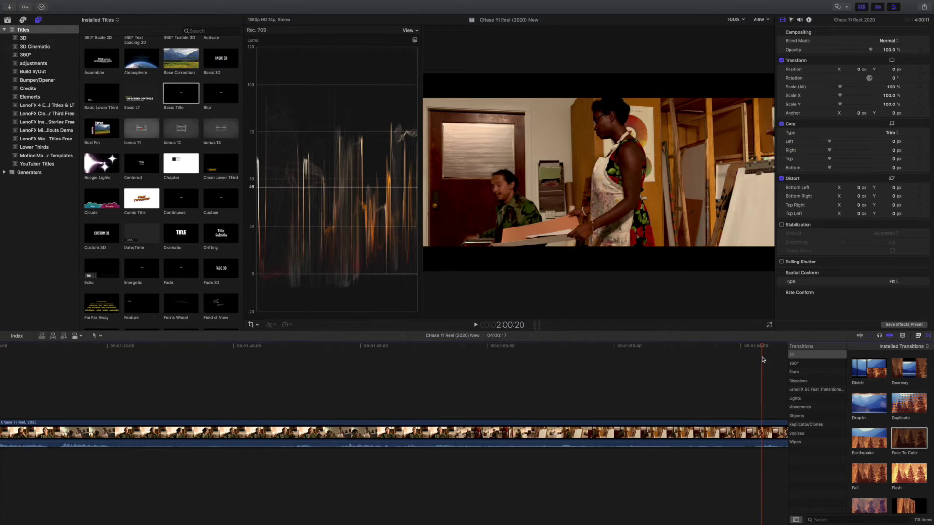
scroll(267, 359, "right", 10)
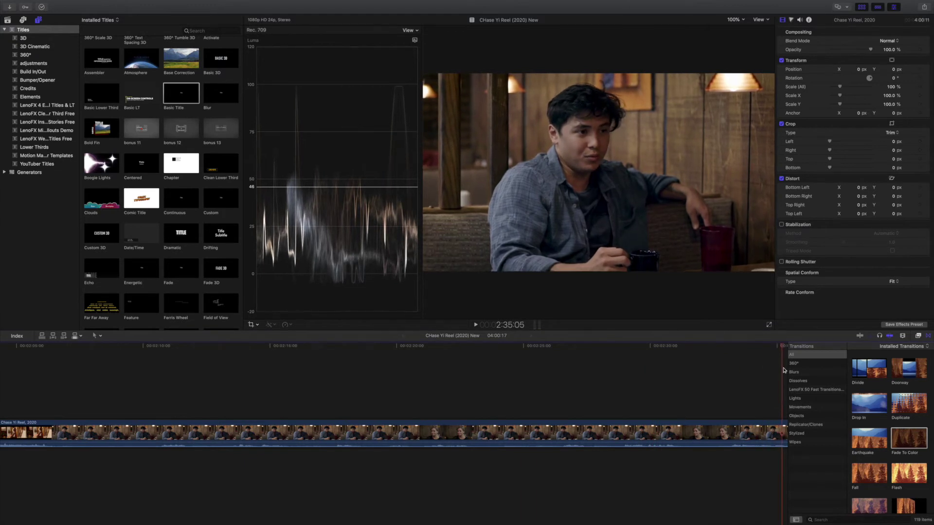
scroll(632, 380, "right", 10)
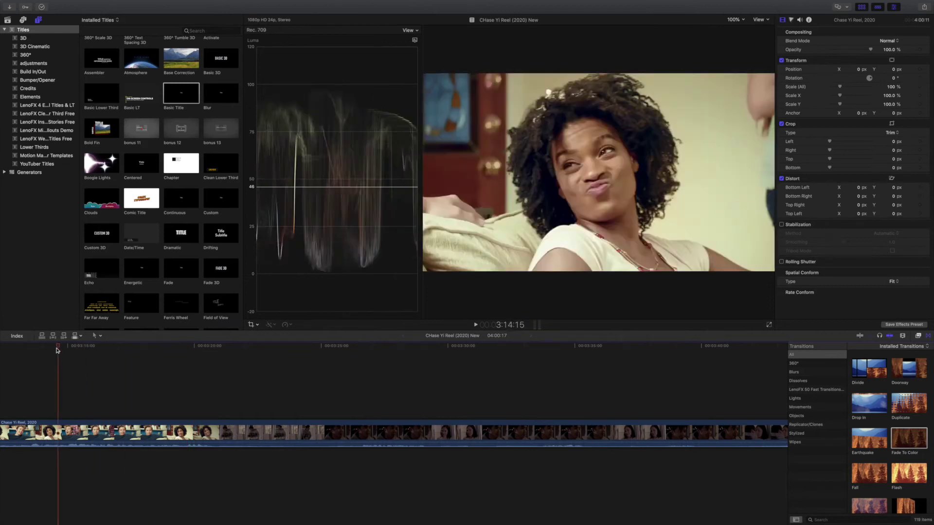
scroll(188, 380, "left", 10)
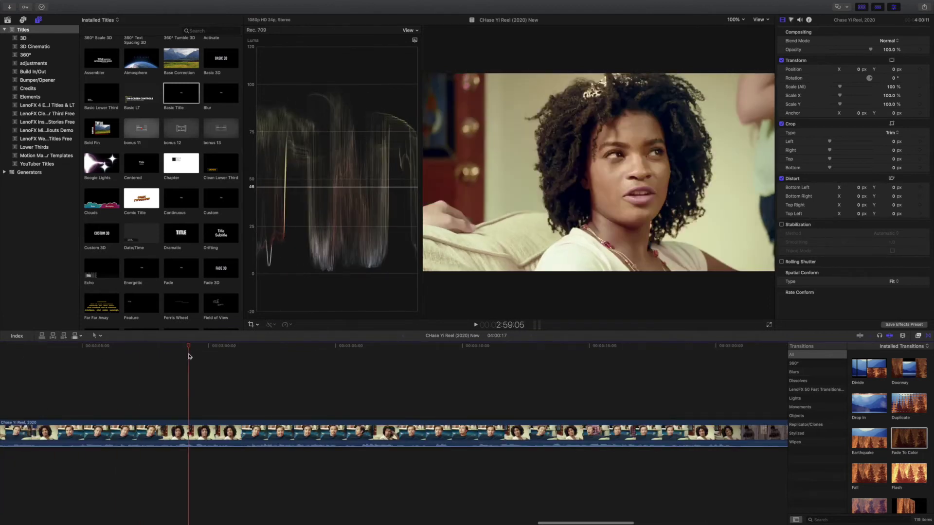
scroll(58, 370, "left", 4)
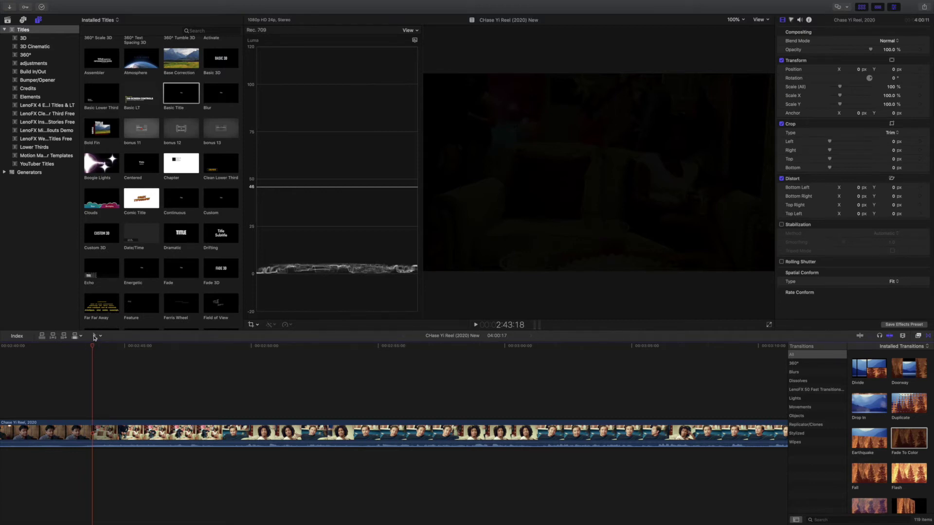
left_click(100, 336)
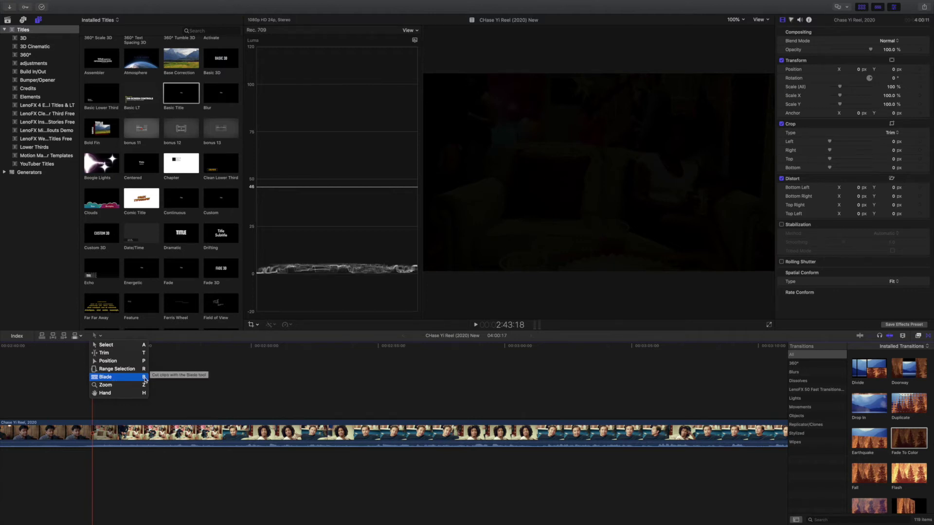
left_click(166, 365)
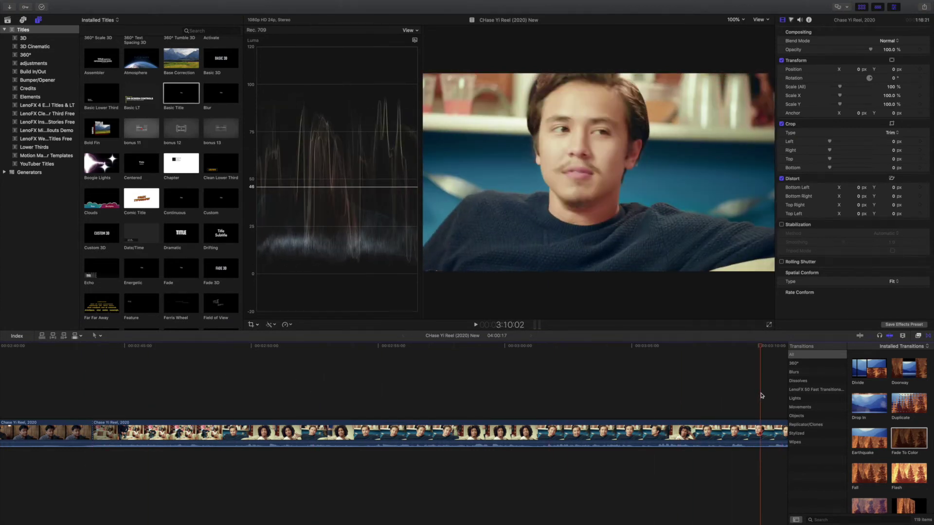
key("super+minus")
key("super+minus")
key("super+minus")
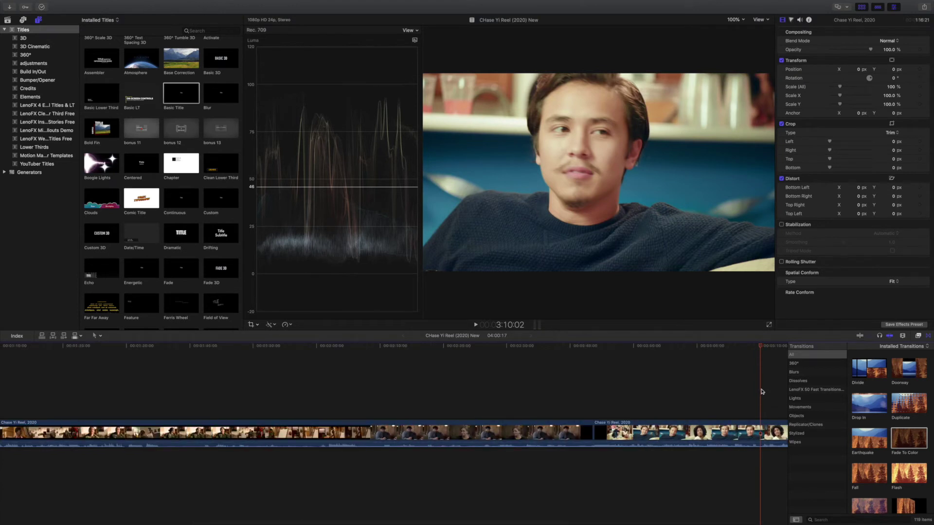
left_click(929, 336)
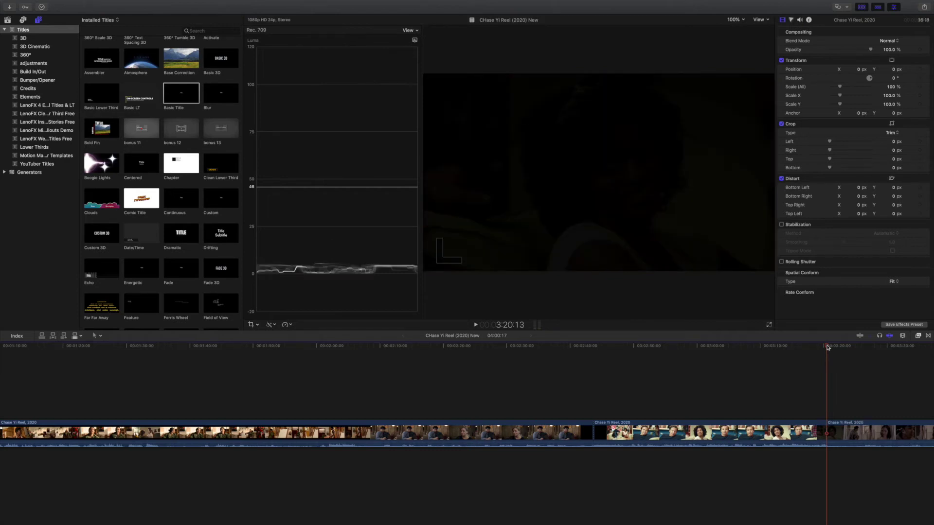
left_click(699, 437)
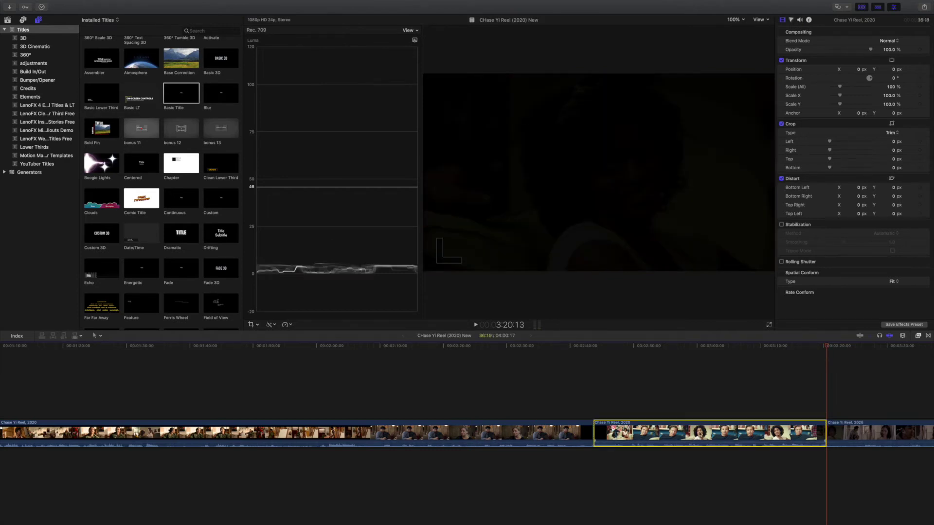
key("Delete")
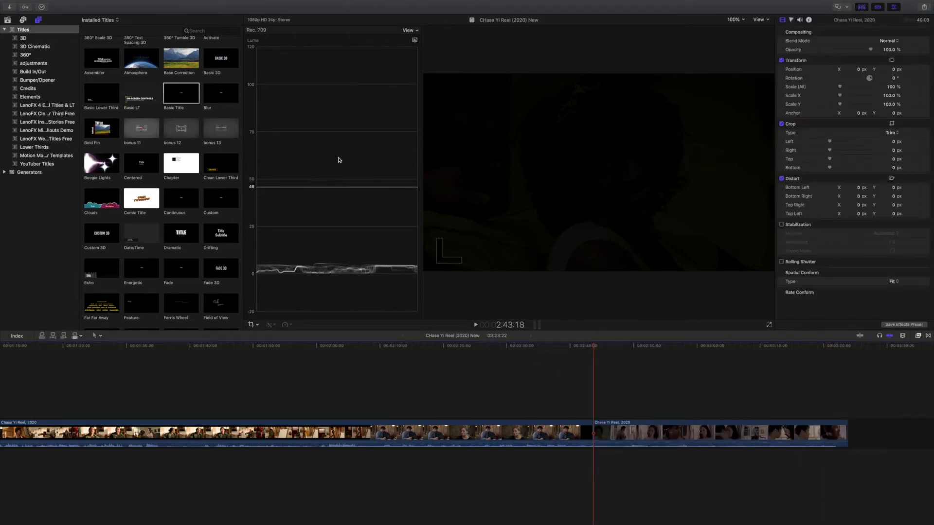
Step: Show the library's clips, select Salt in the Wound (New), and drag across its filmstrip to mark a range
scroll(198, 145, "down", 2)
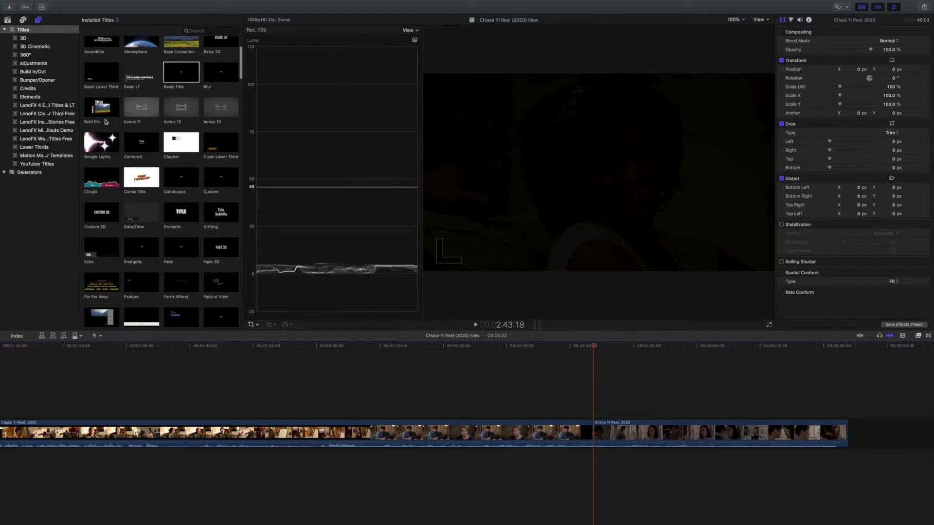
left_click(7, 19)
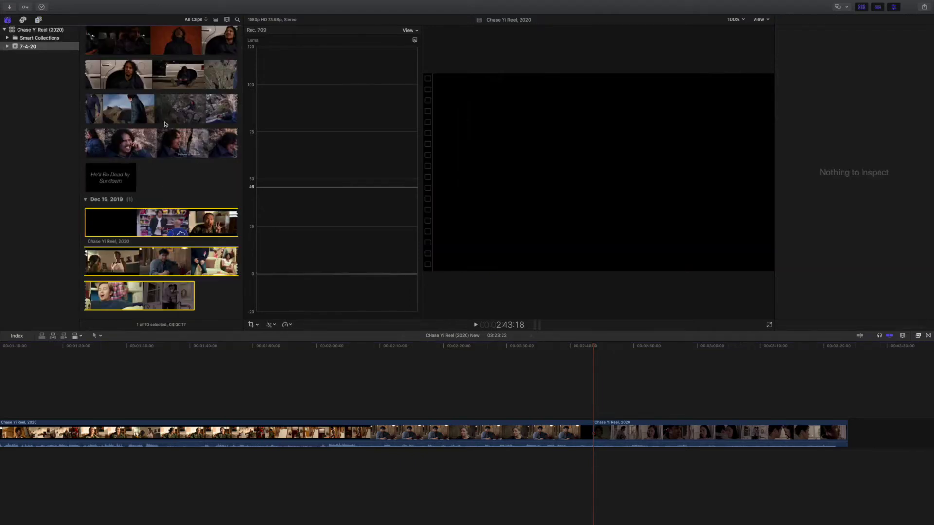
scroll(167, 122, "up", 5)
scroll(172, 120, "up", 10)
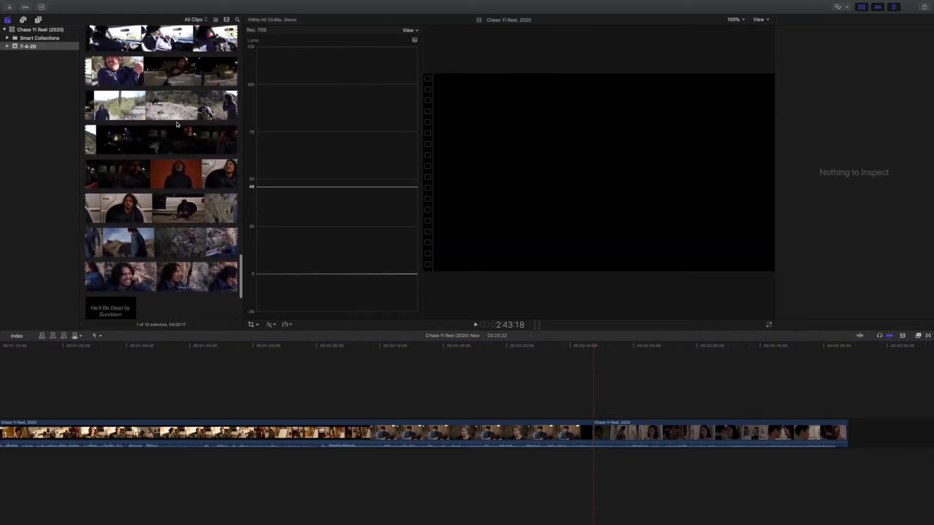
left_click_drag(243, 262, 218, 178)
left_click(200, 157)
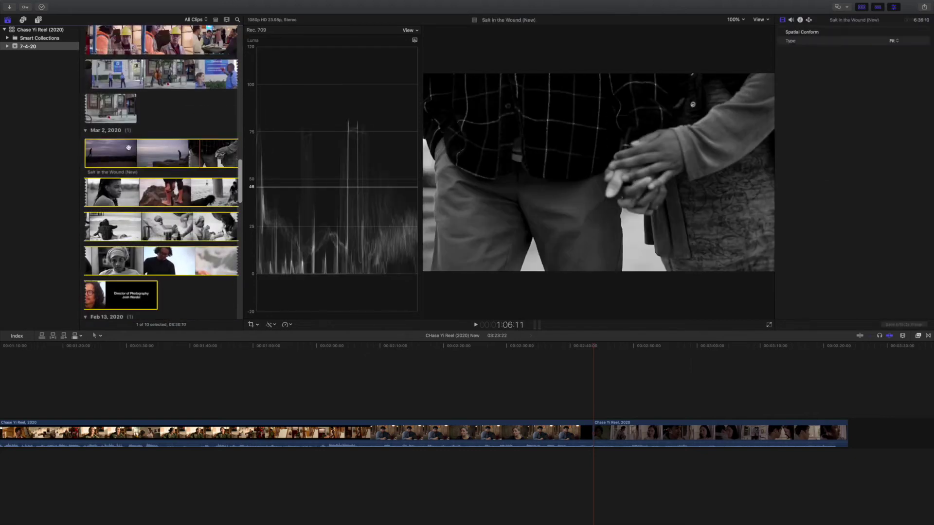
left_click(86, 152)
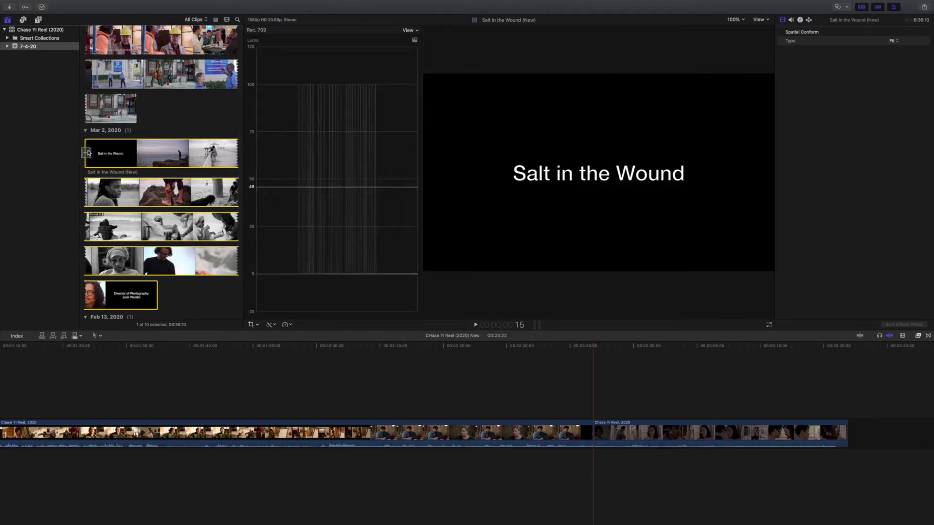
left_click(84, 147)
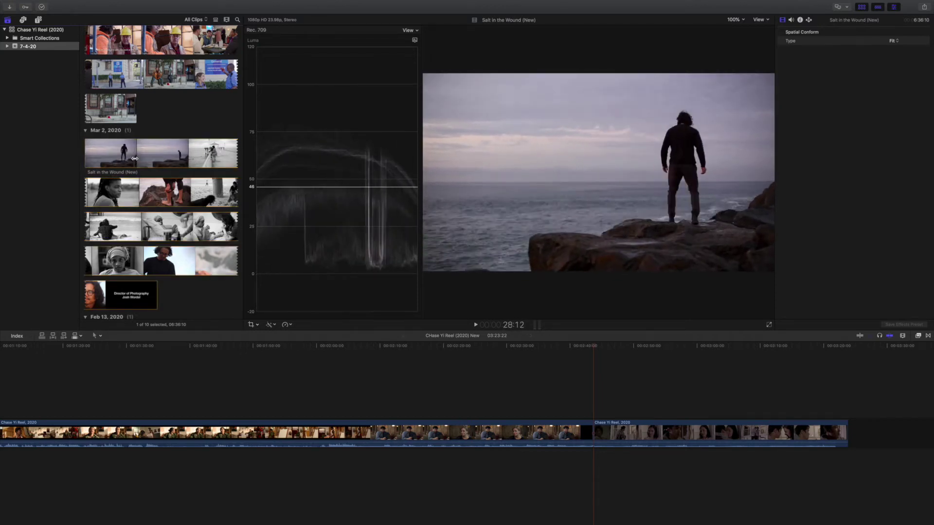
left_click_drag(162, 161, 307, 224)
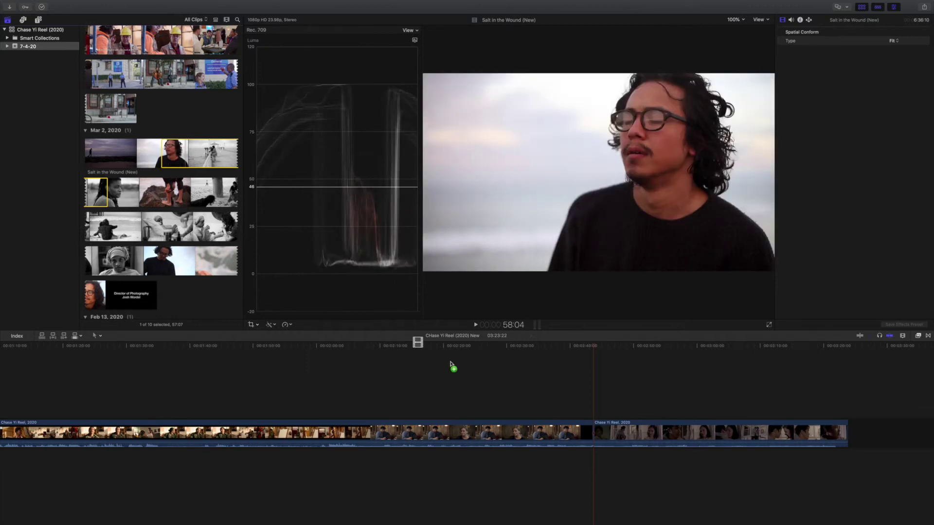
left_click_drag(450, 364, 601, 440)
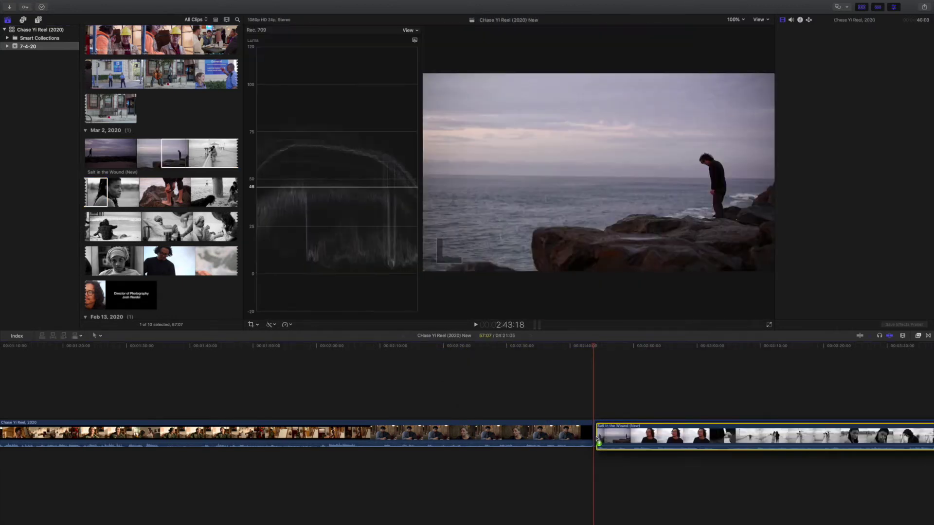
left_click(569, 376)
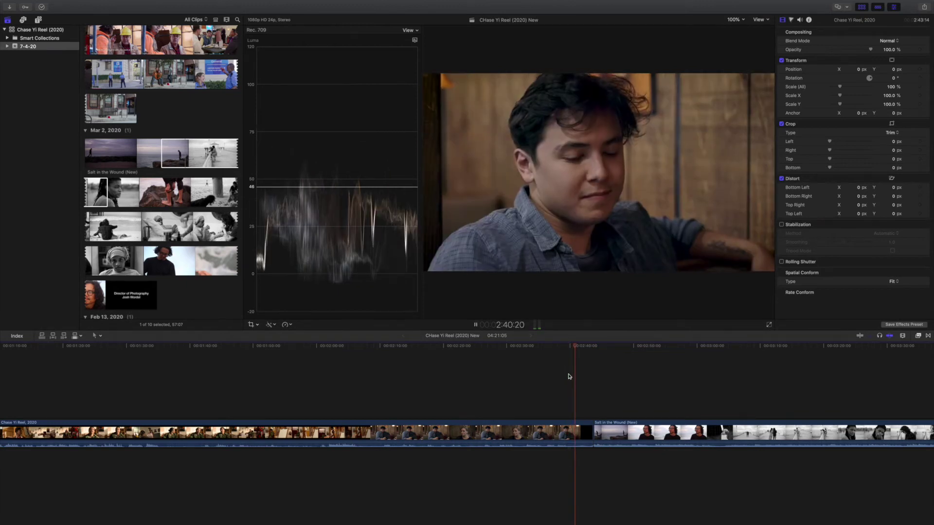
left_click(590, 440)
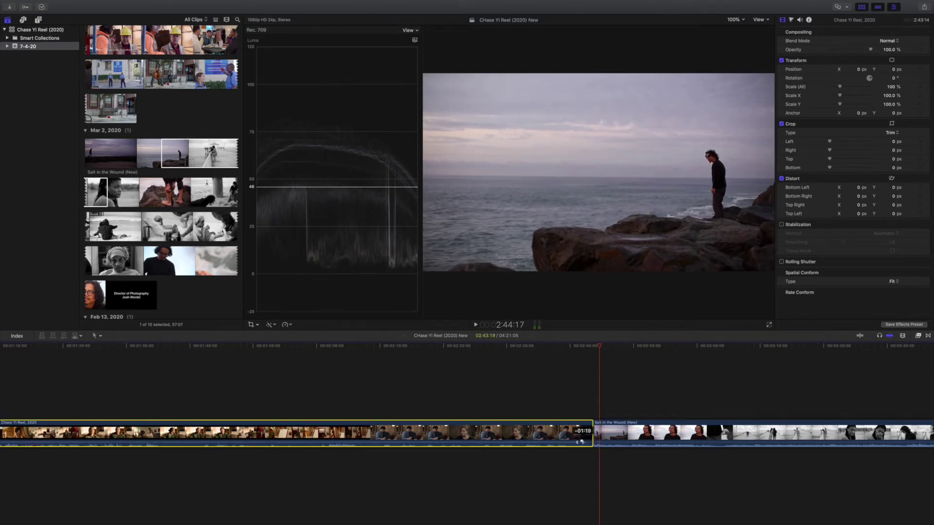
left_click(573, 414)
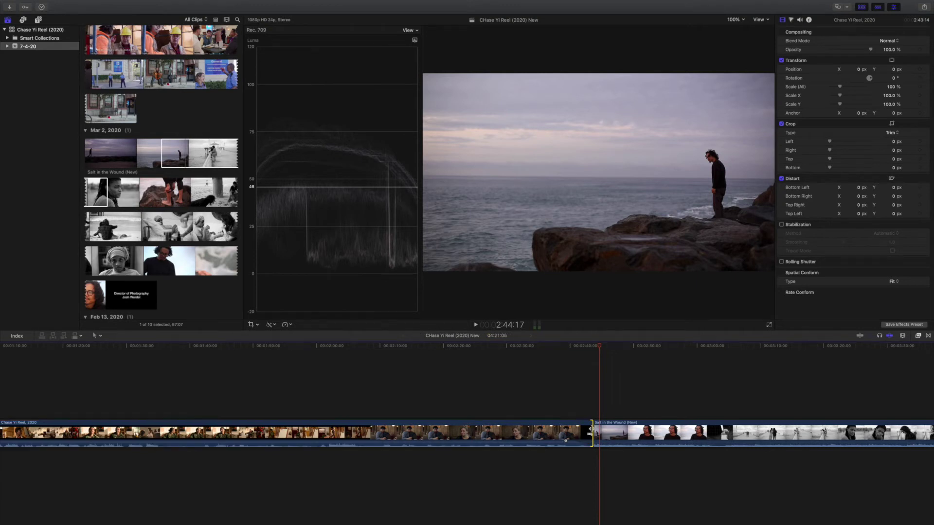
key("space")
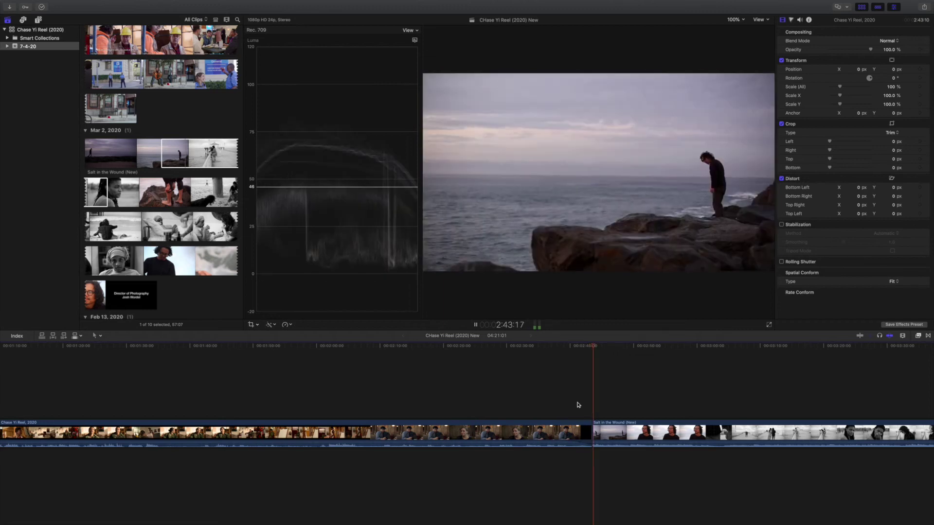
key("space")
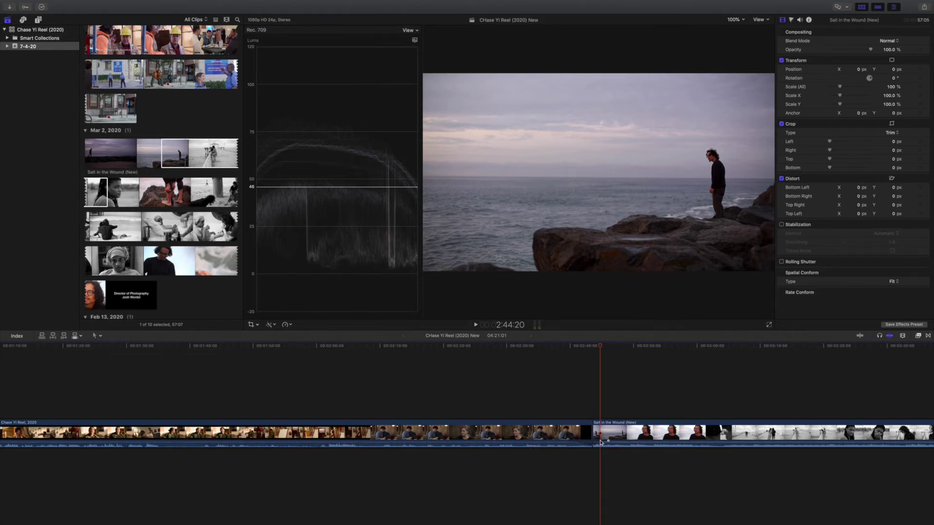
left_click(548, 435)
right_click(551, 435)
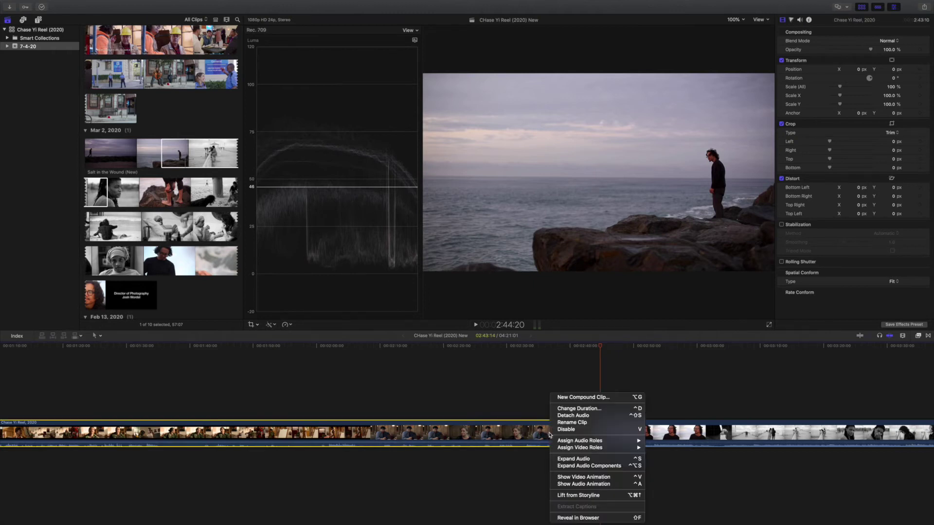
left_click(573, 417)
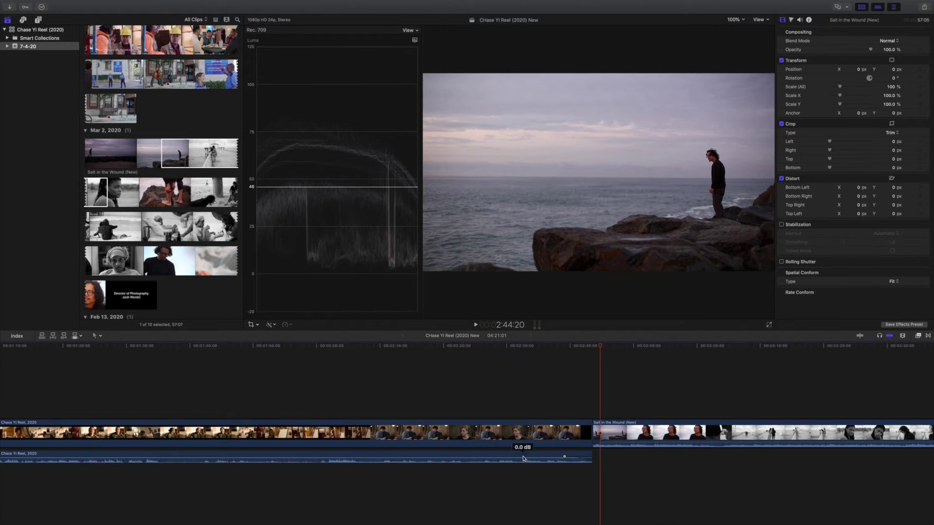
left_click(489, 457)
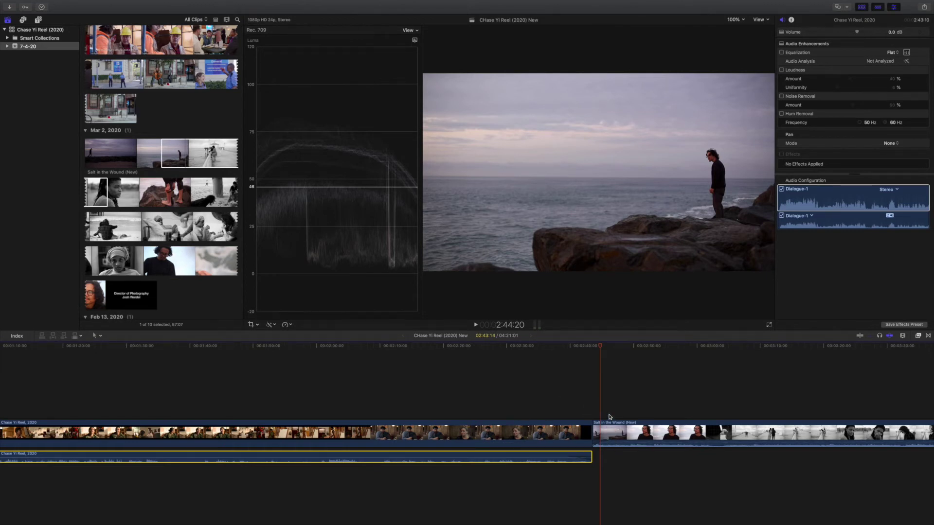
left_click(555, 382)
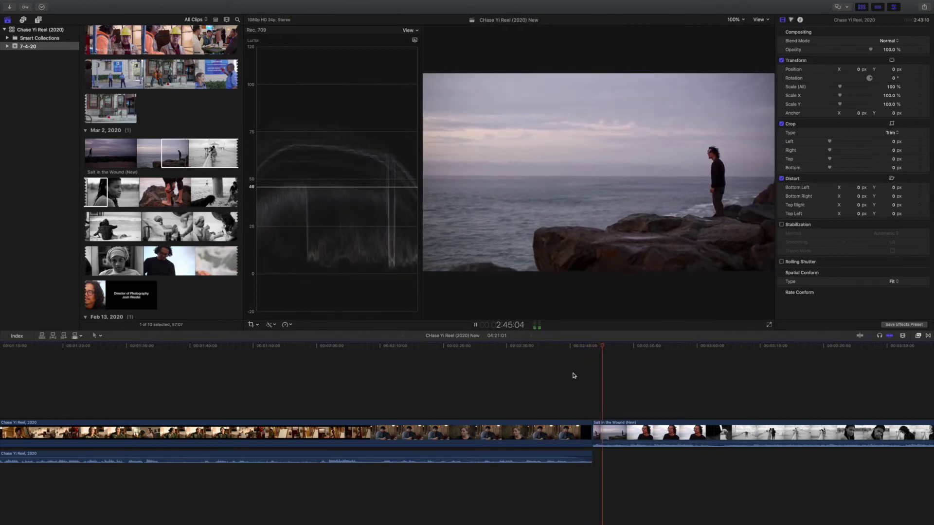
key("space")
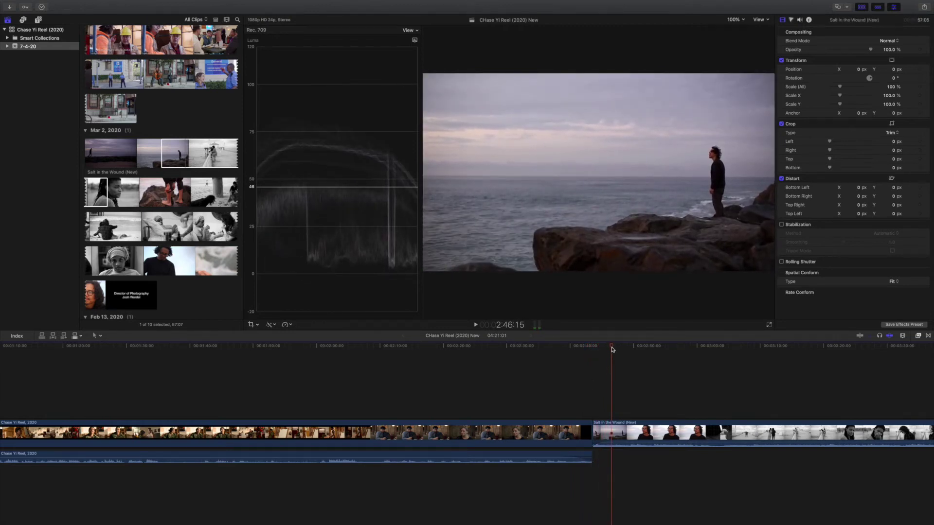
left_click(567, 379)
left_click_drag(597, 350, 211, 406)
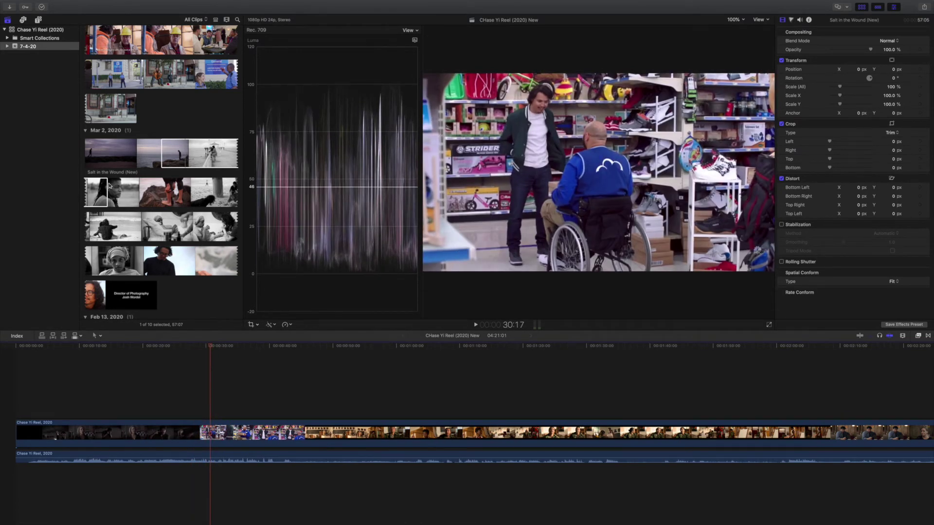
Step: Drag the Fade title above the start of the Salt in the Wound clip and play it back
left_click(38, 20)
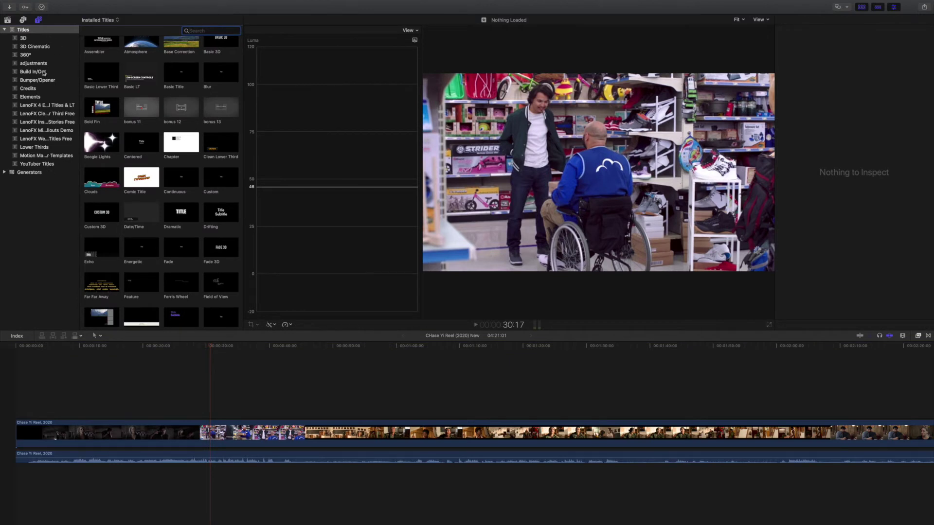
left_click(182, 75)
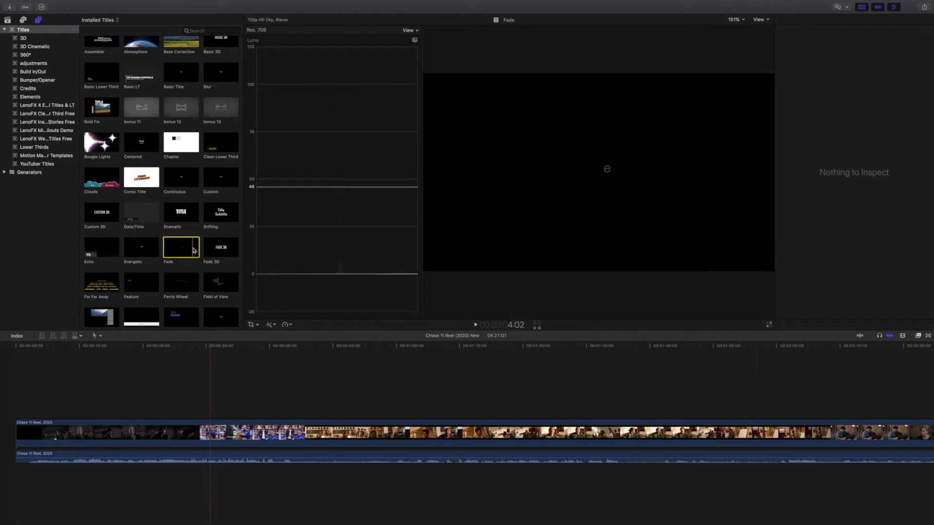
left_click_drag(181, 249, 834, 405)
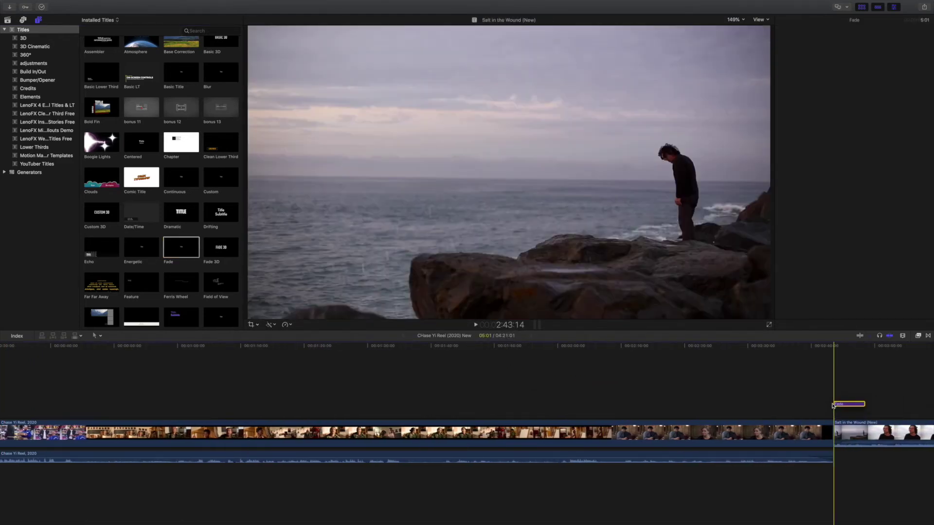
key("super+7")
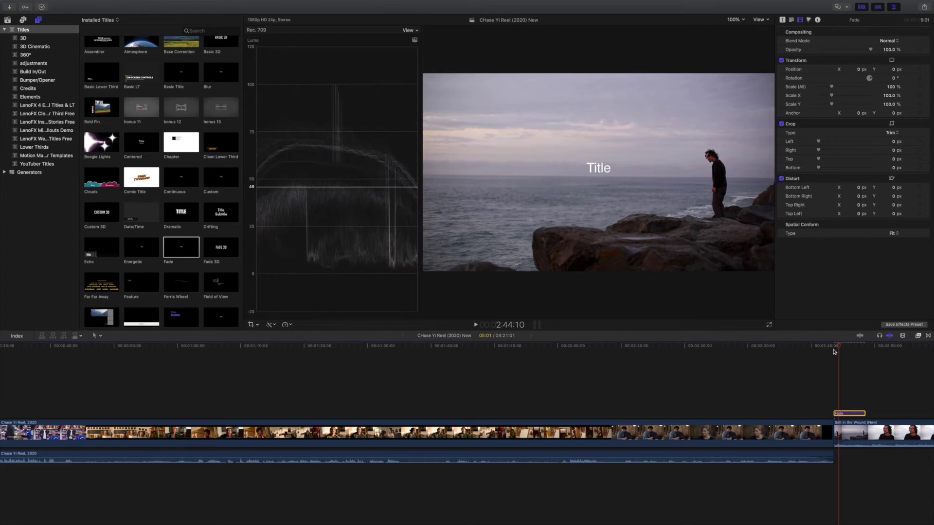
left_click(845, 354)
key("shift+question")
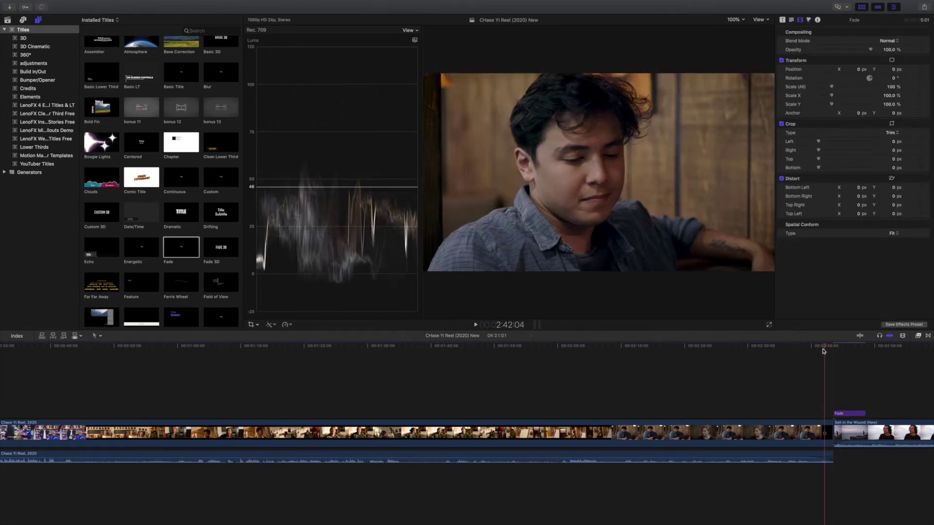
key("space")
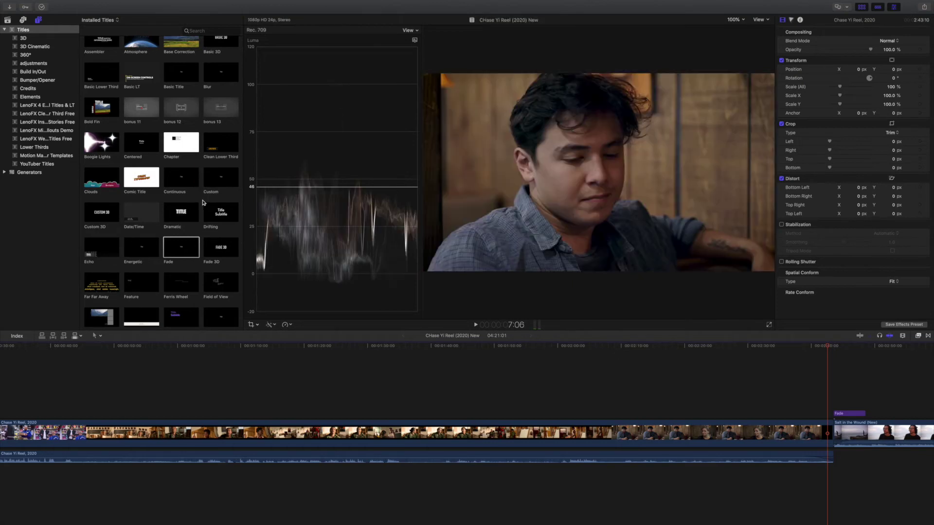
scroll(203, 199, "down", 3)
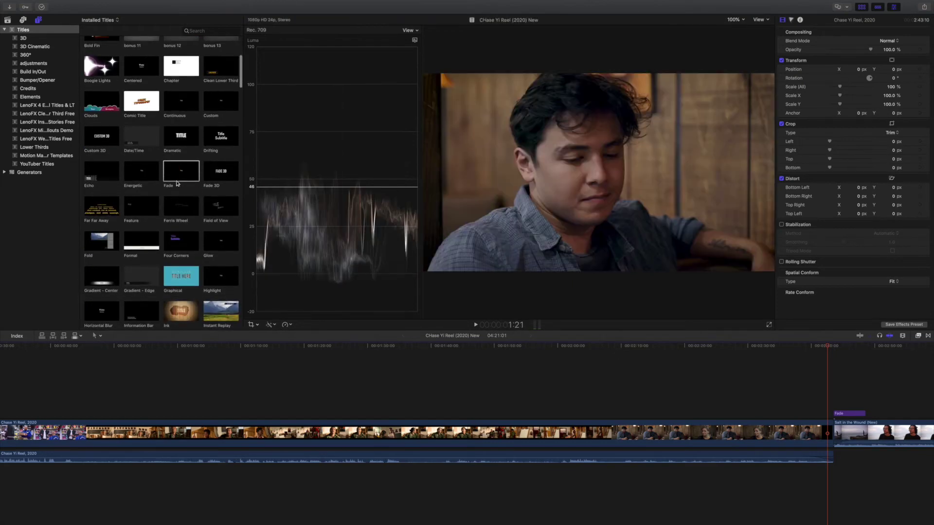
scroll(180, 183, "down", 5)
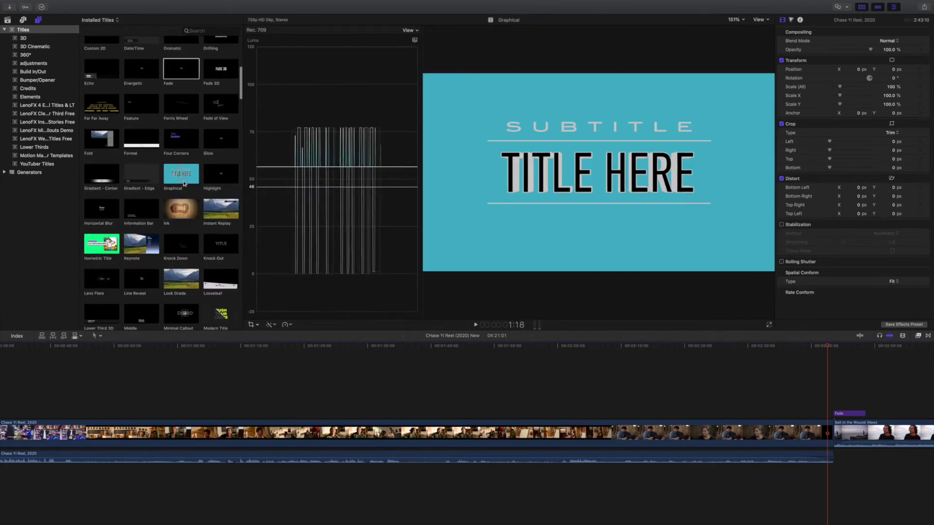
scroll(184, 183, "up", 6)
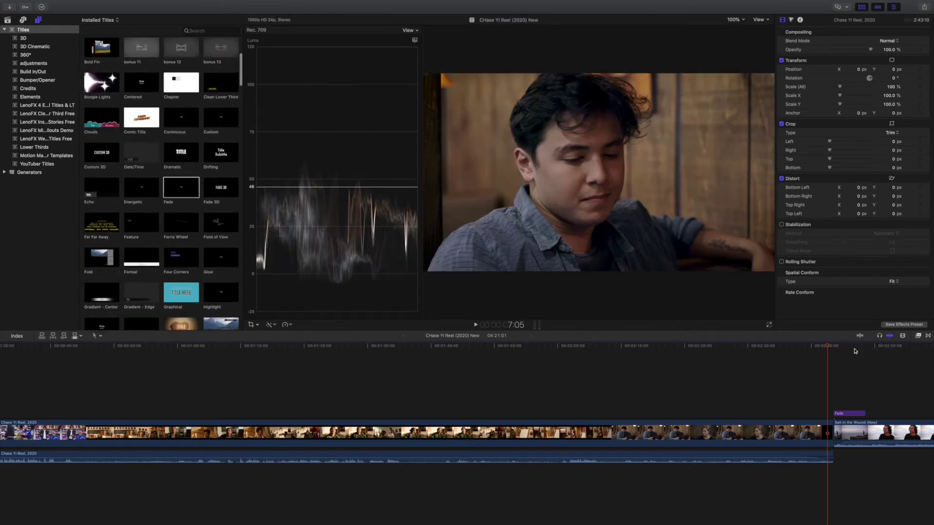
left_click(847, 348)
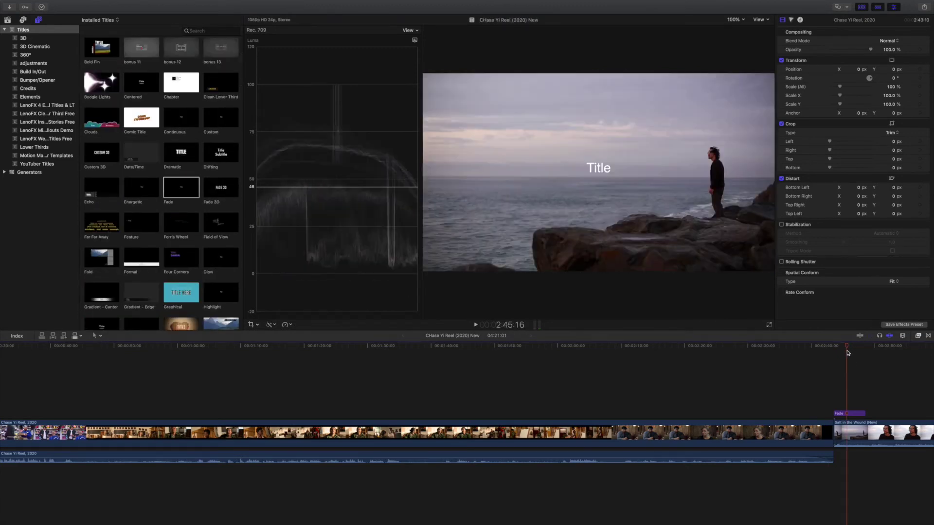
Step: Retype the title as 'Salt in the Wound (2020)', shrink it, use Helvetica Neue, and move it lower-right
double_click(602, 167)
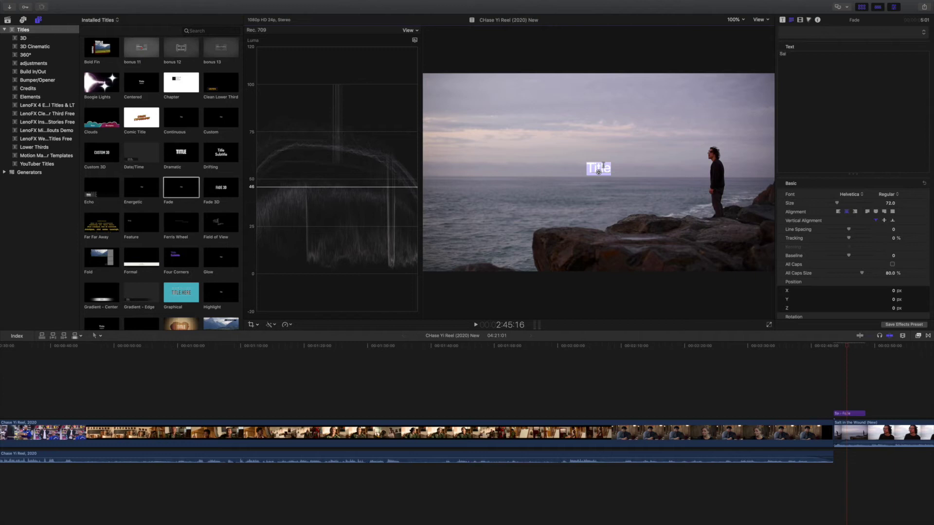
type("Salt in the Wound")
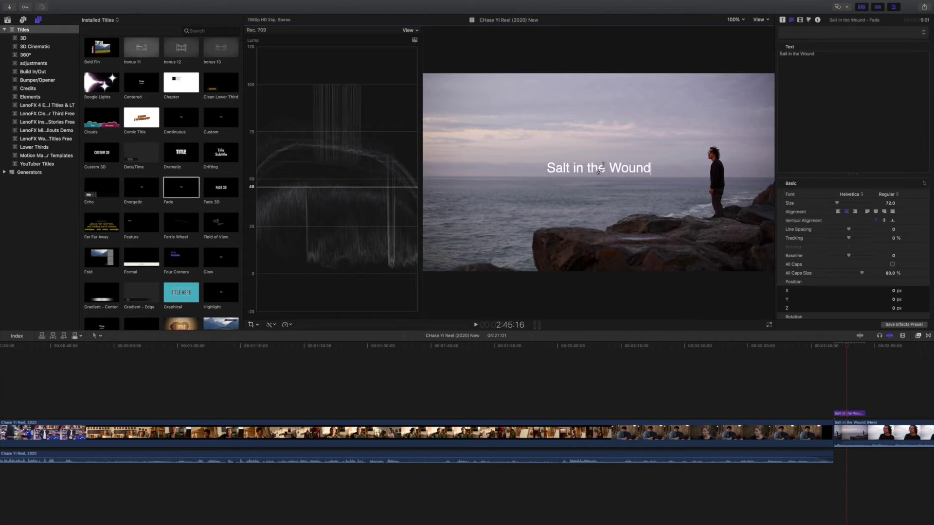
type(" (2020)")
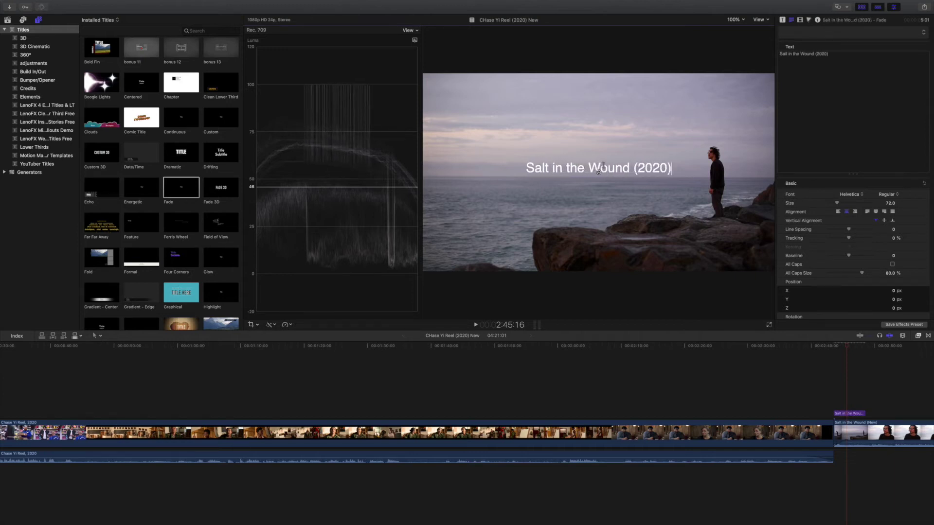
left_click_drag(840, 205, 833, 206)
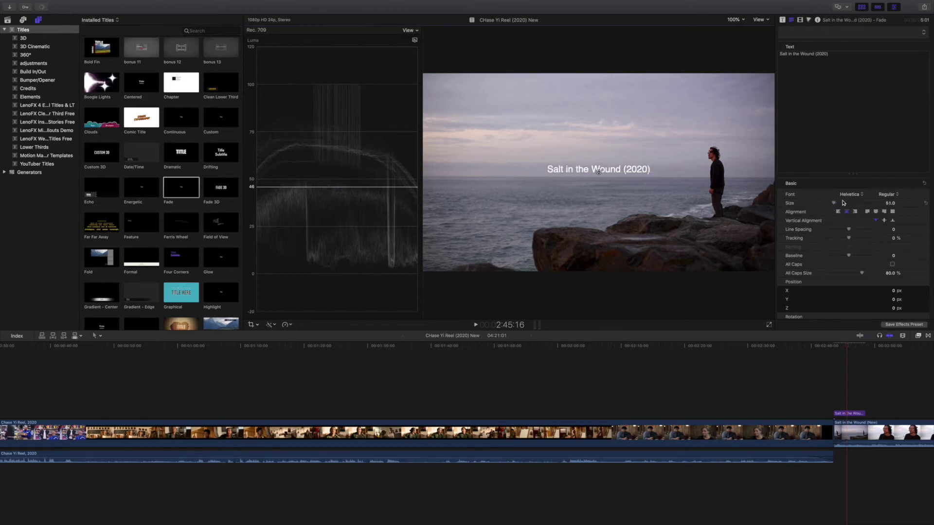
left_click(851, 194)
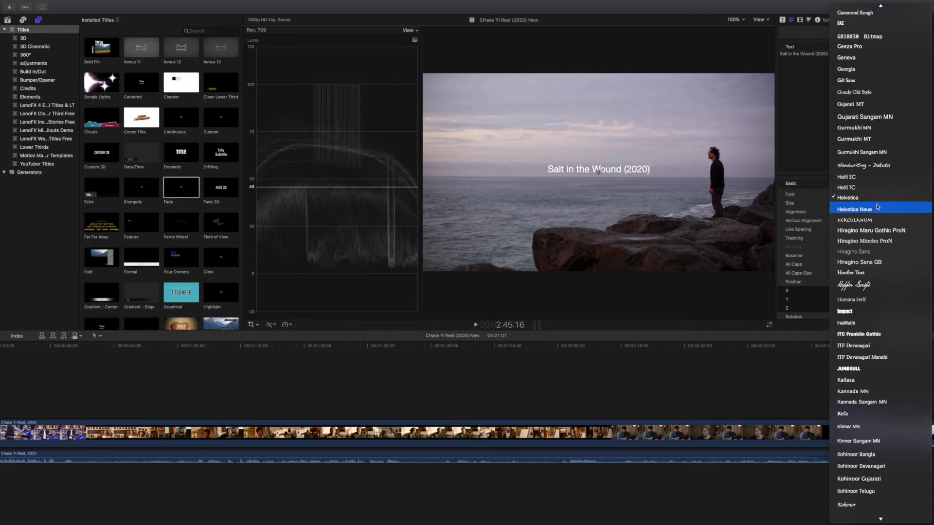
left_click(877, 208)
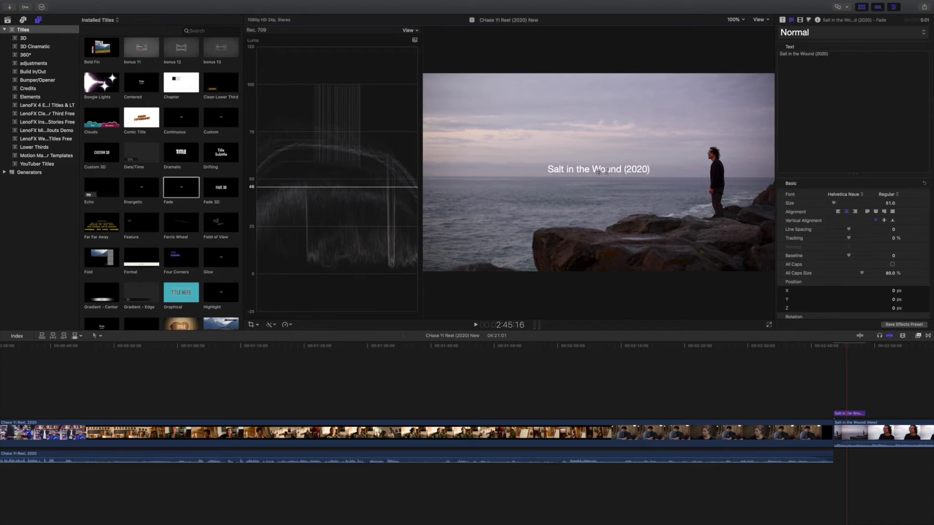
left_click_drag(599, 172, 717, 259)
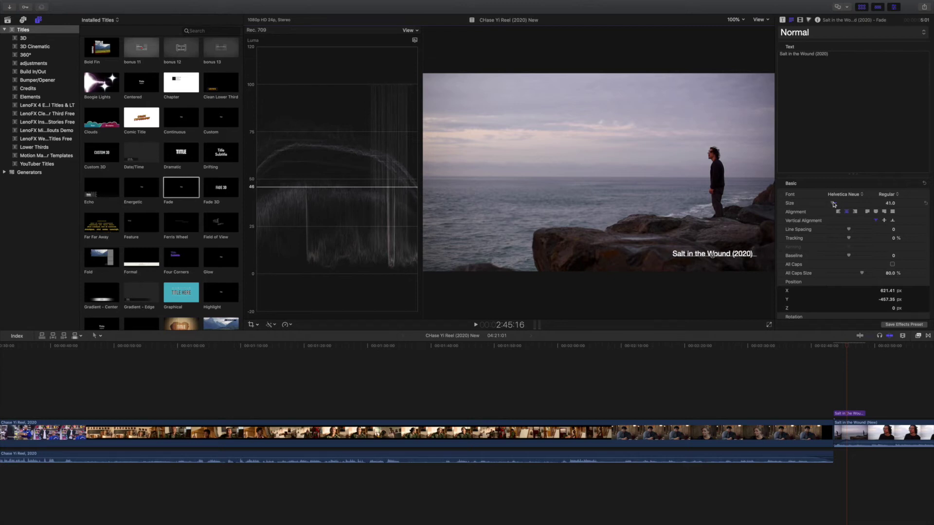
left_click(826, 346)
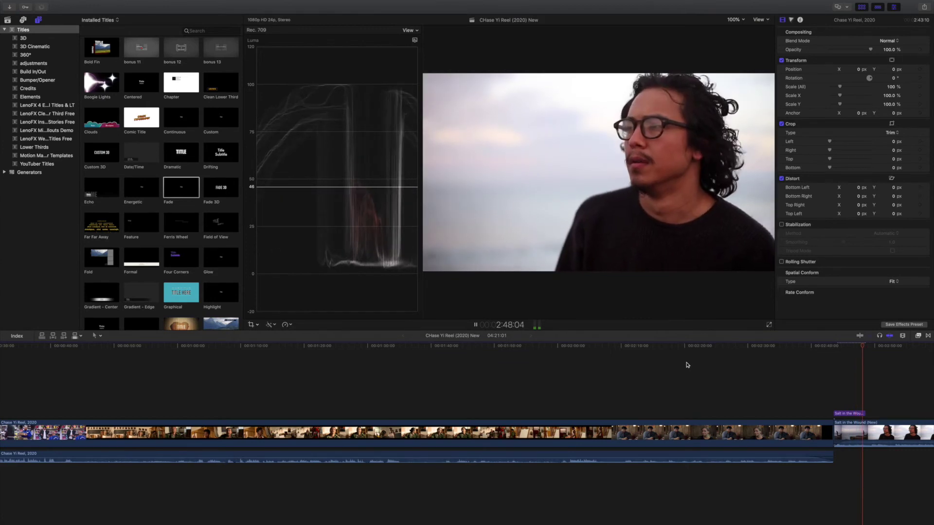
scroll(706, 363, "left", 1)
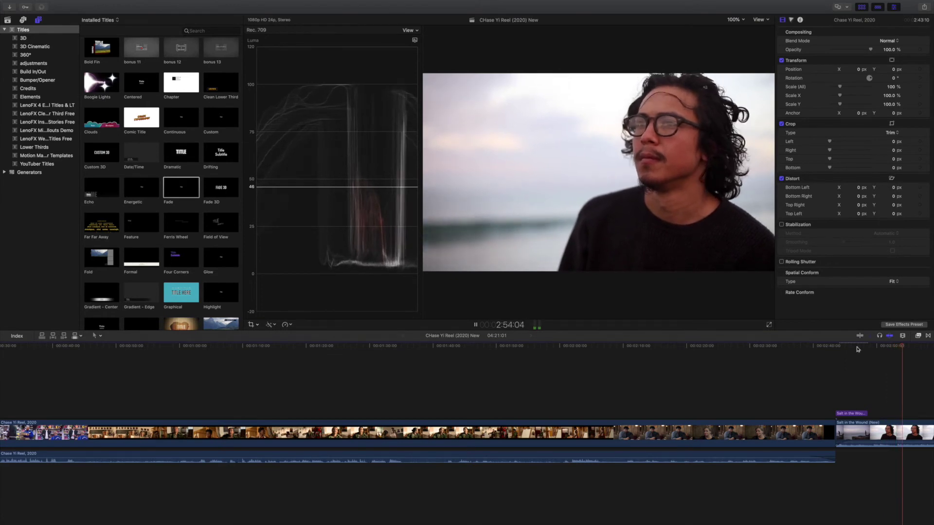
left_click_drag(905, 349, 432, 366)
left_click_drag(511, 367, 559, 371)
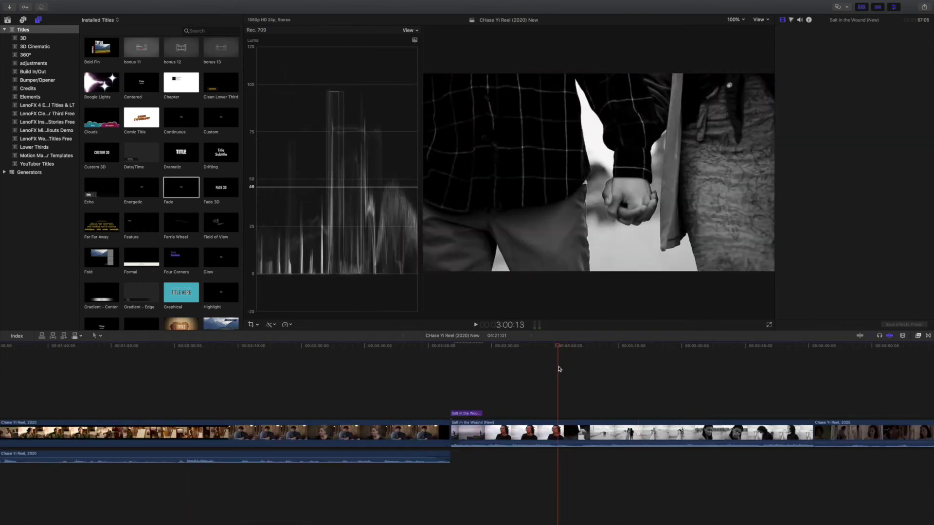
key("space")
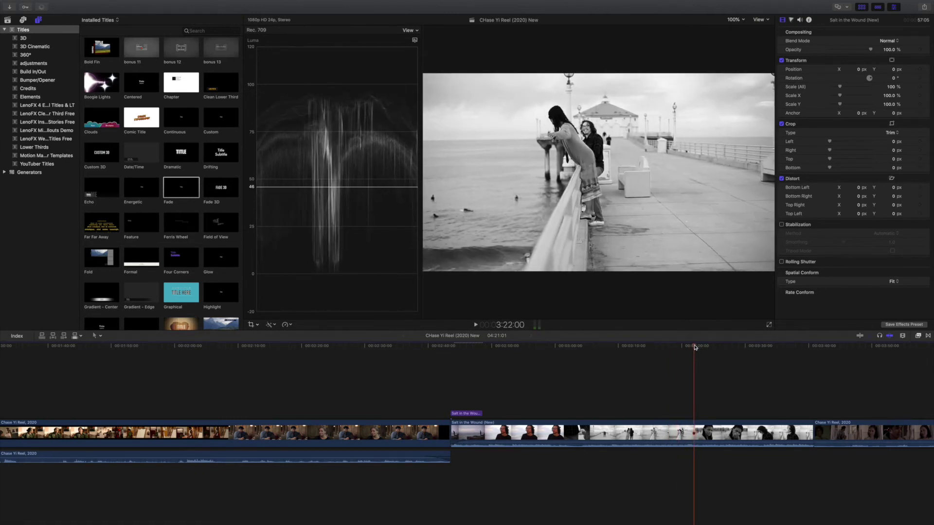
key("space")
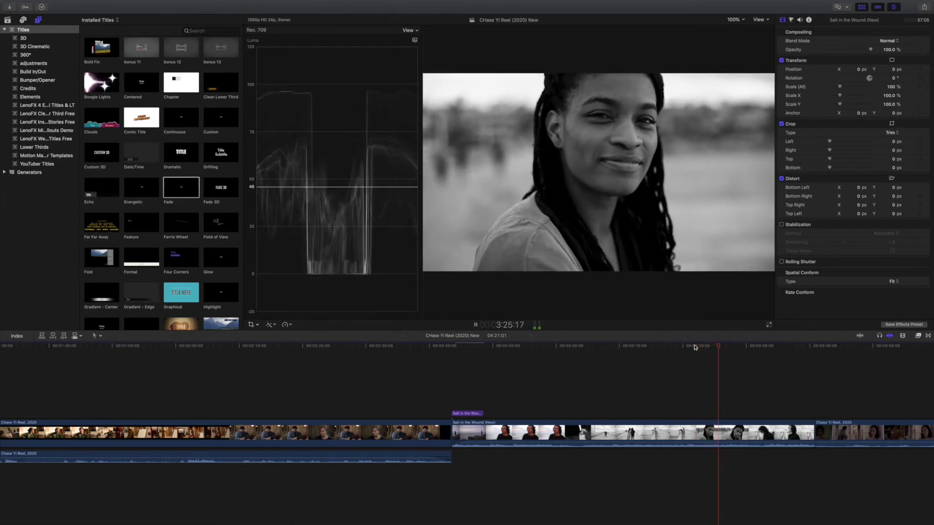
key("space")
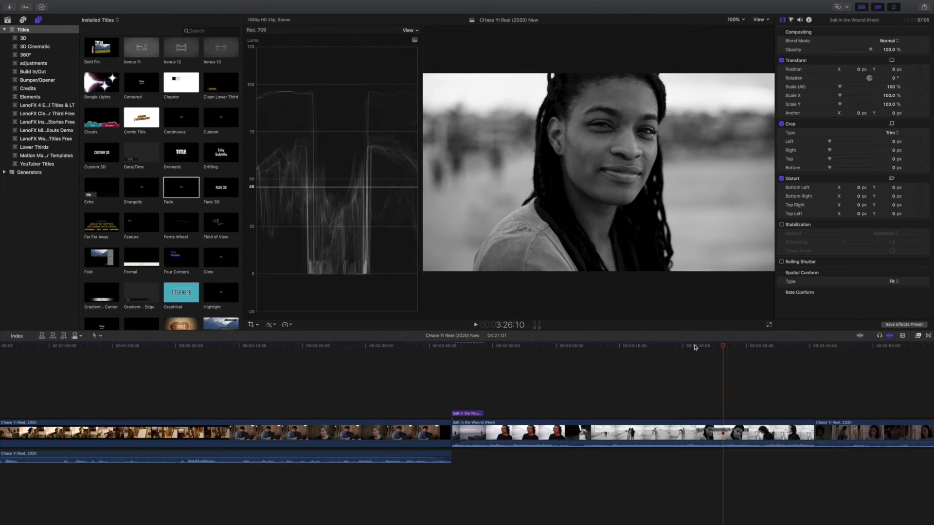
Step: Trim about five seconds off the start of the later Salt in the Wound clip and review the cut
left_click(735, 431)
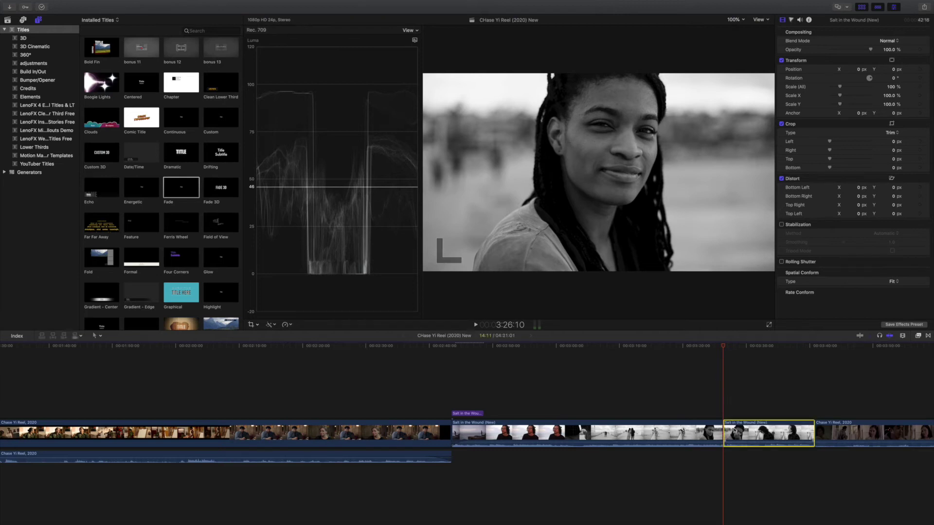
left_click_drag(725, 431, 724, 431)
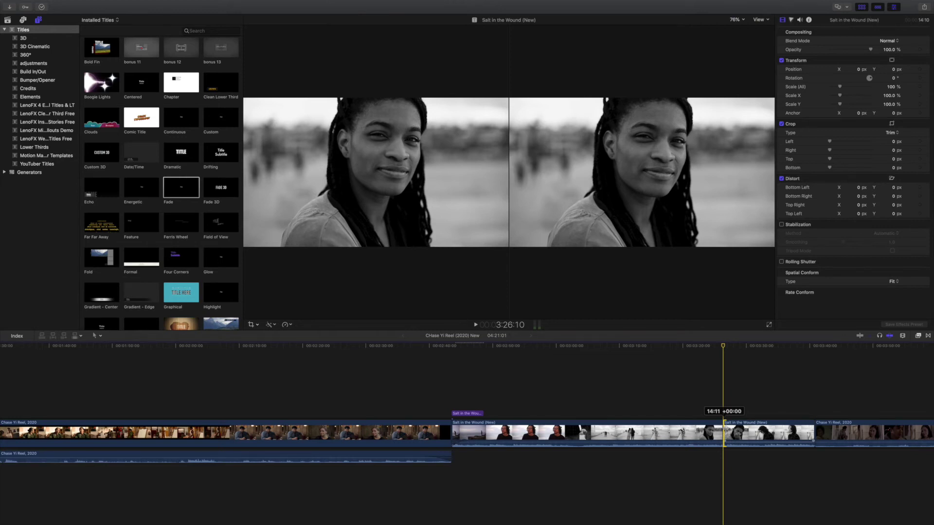
left_click_drag(725, 431, 749, 433)
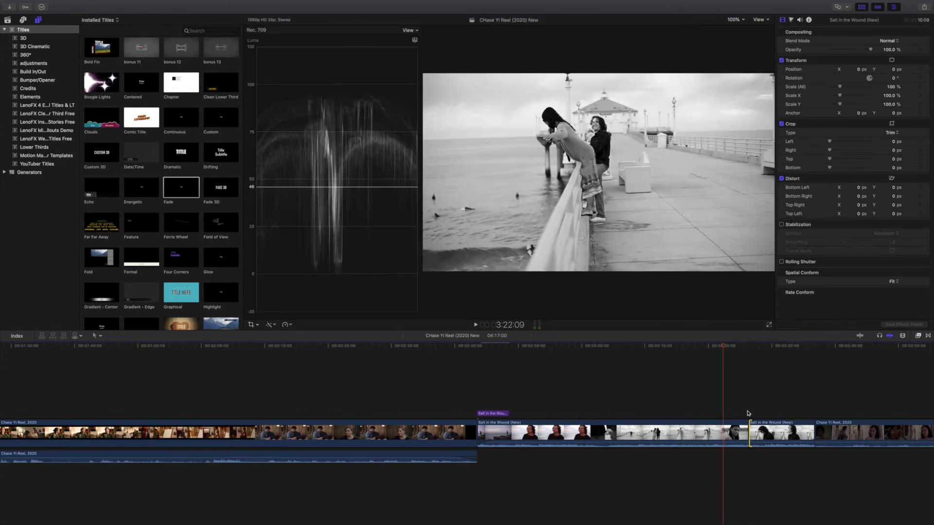
left_click(739, 409)
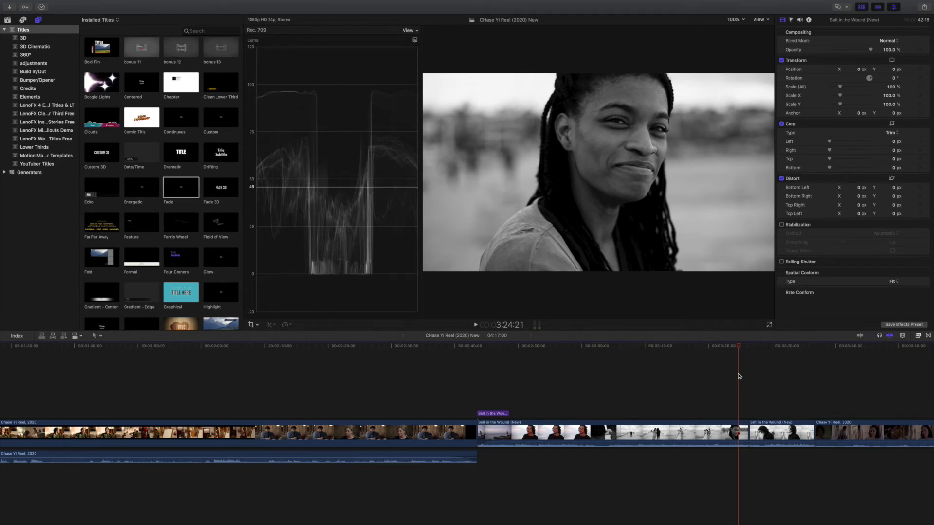
key("space")
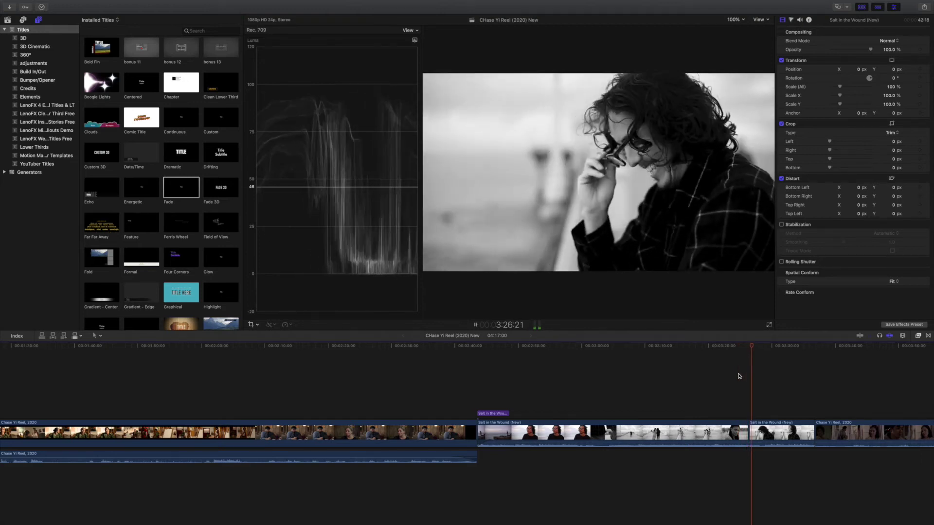
key("space")
Step: Detach the audio from both the long and the short Salt in the Wound clips
left_click(744, 427)
left_click(744, 426)
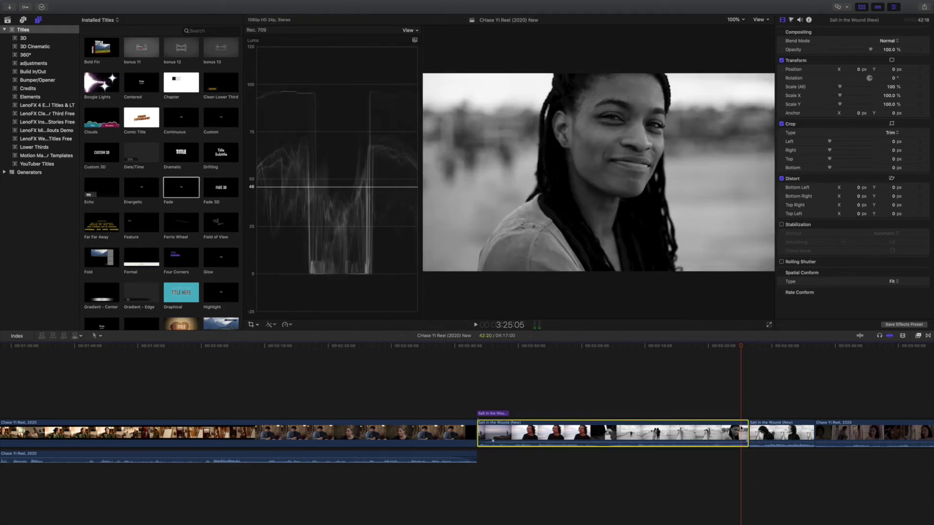
right_click(744, 426)
left_click(770, 423)
left_click(770, 423)
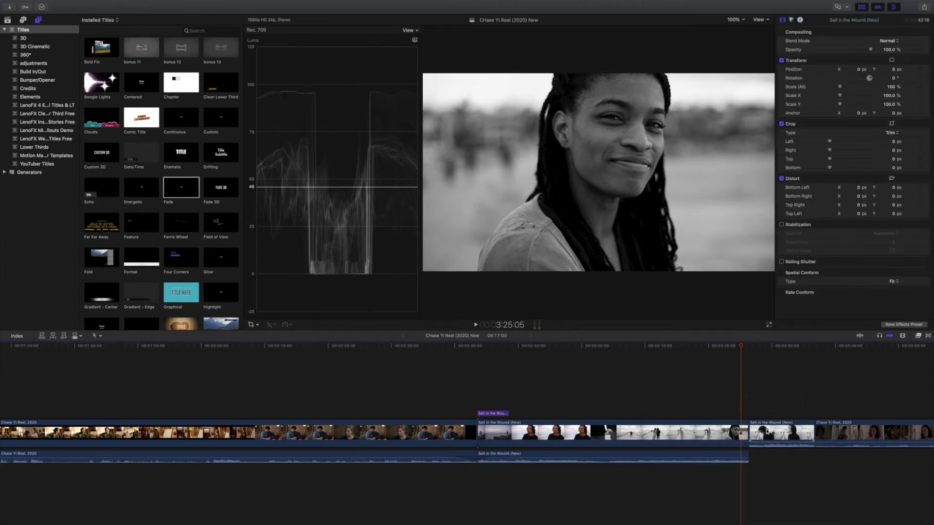
right_click(771, 423)
left_click(798, 417)
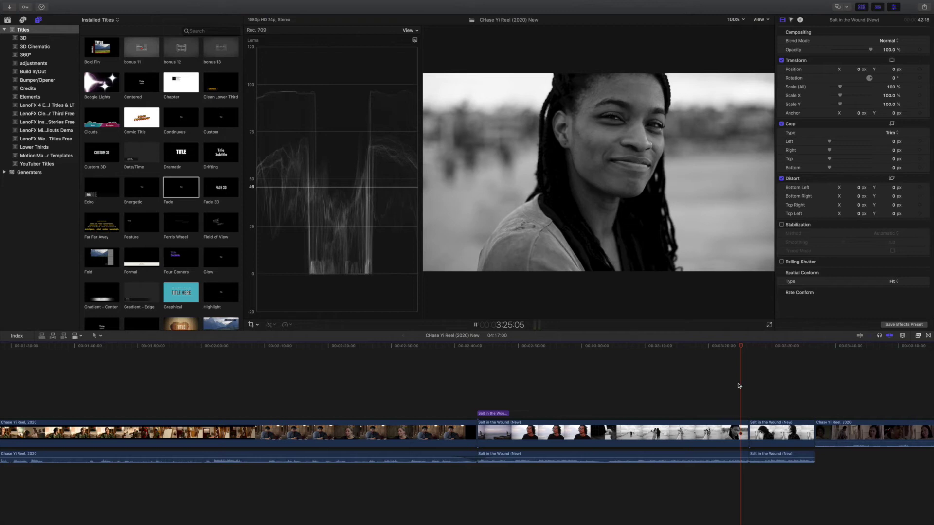
Step: Zoom in and move the audio edit points about five seconds earlier so sound overlaps the next shot
key("space")
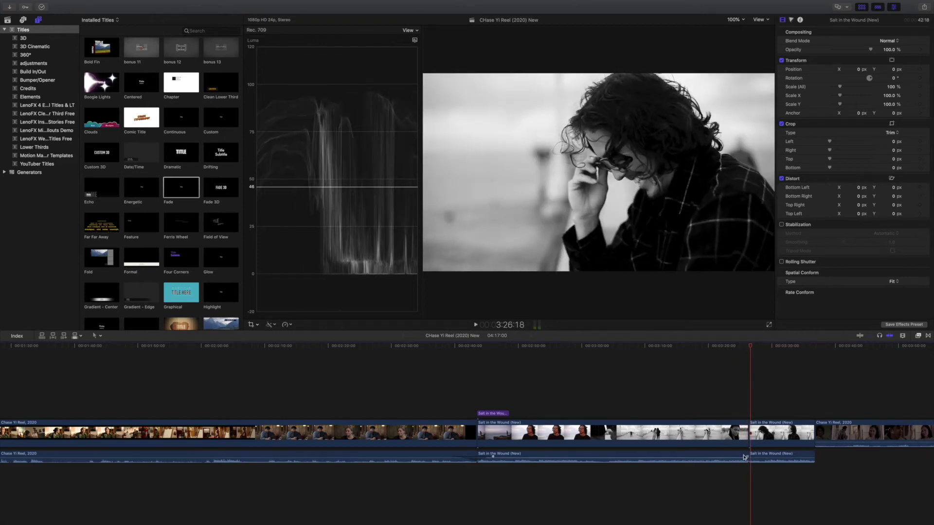
left_click(744, 457)
left_click(748, 456)
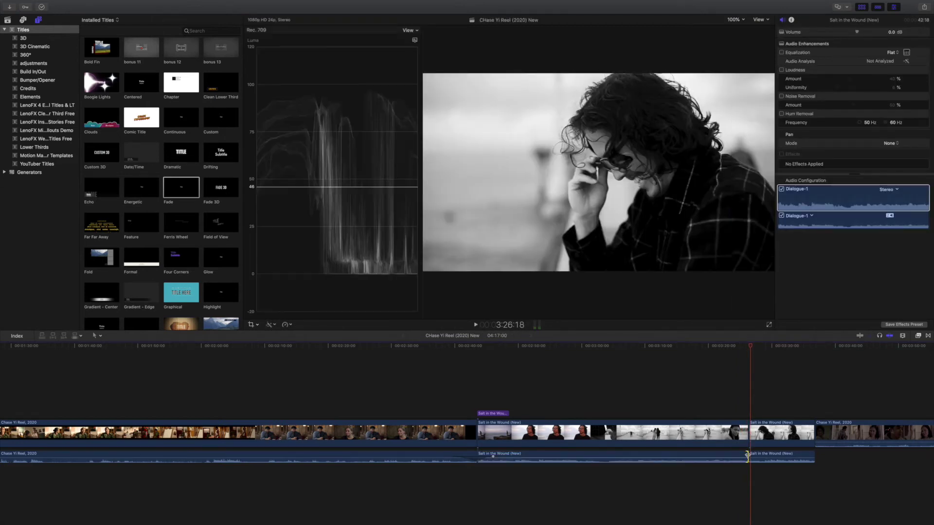
key("super+equal")
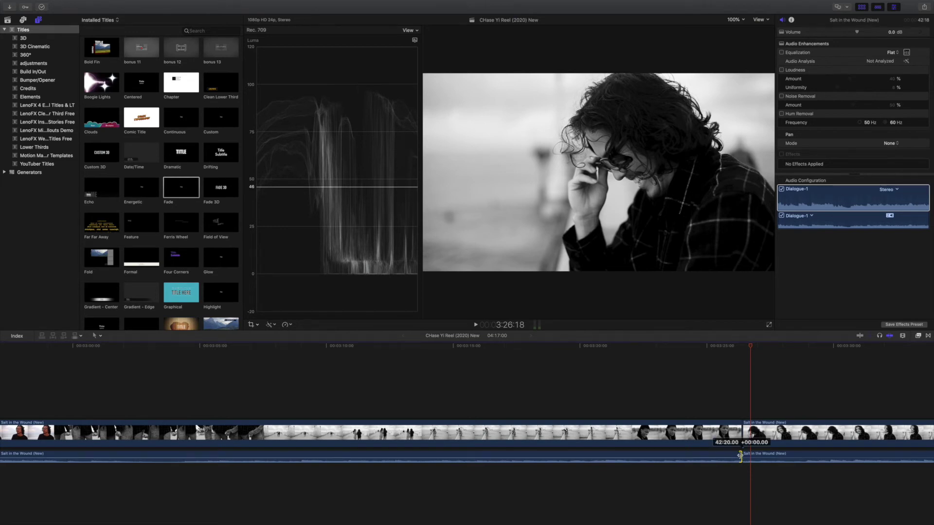
left_click_drag(740, 456, 734, 434)
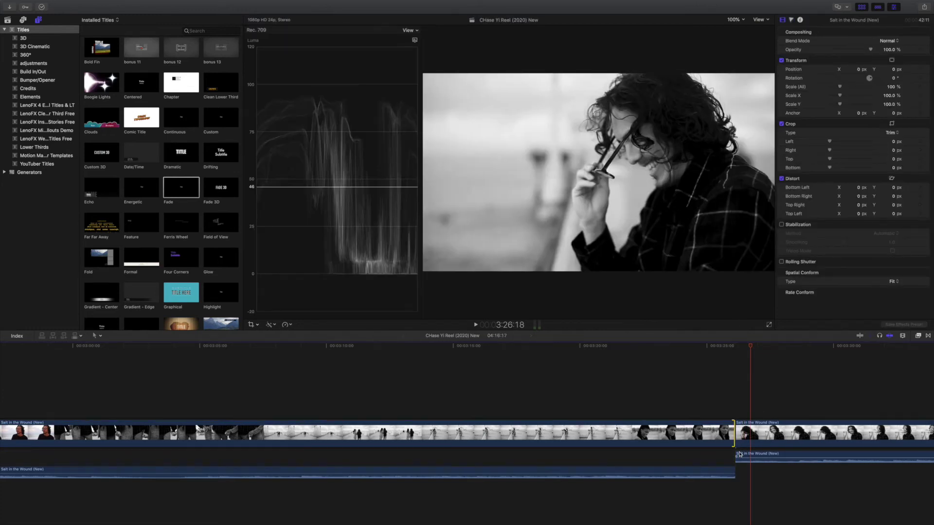
left_click(740, 455)
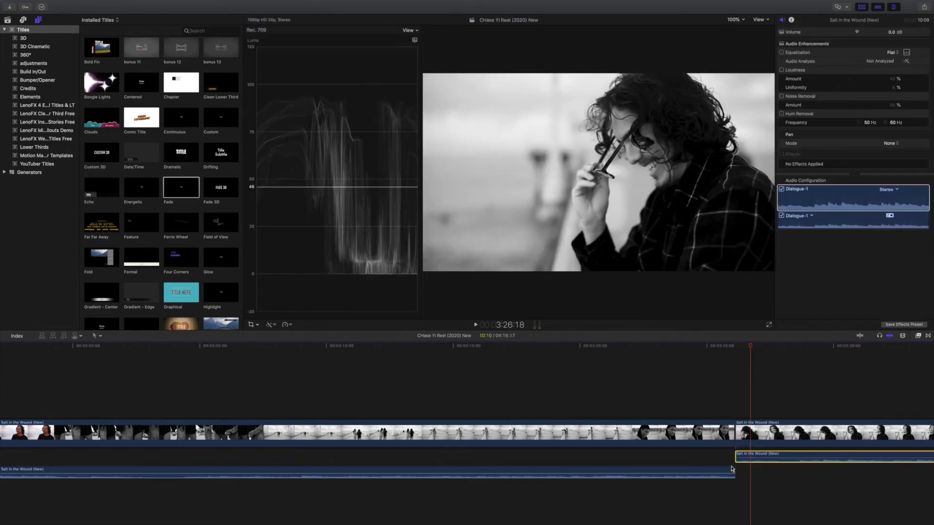
left_click_drag(733, 469, 735, 468)
Step: Play through the adjusted audio cut and select the right audio clip's left edit point
left_click(719, 391)
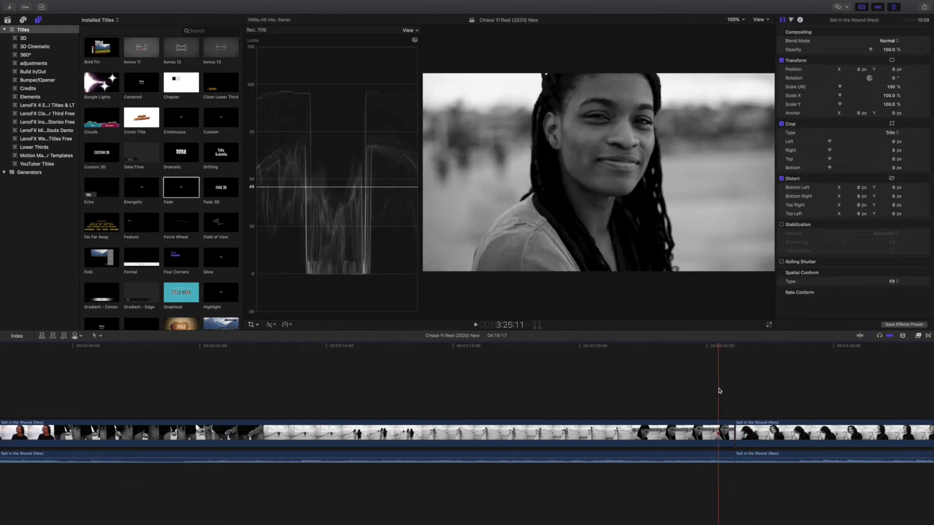
key("space")
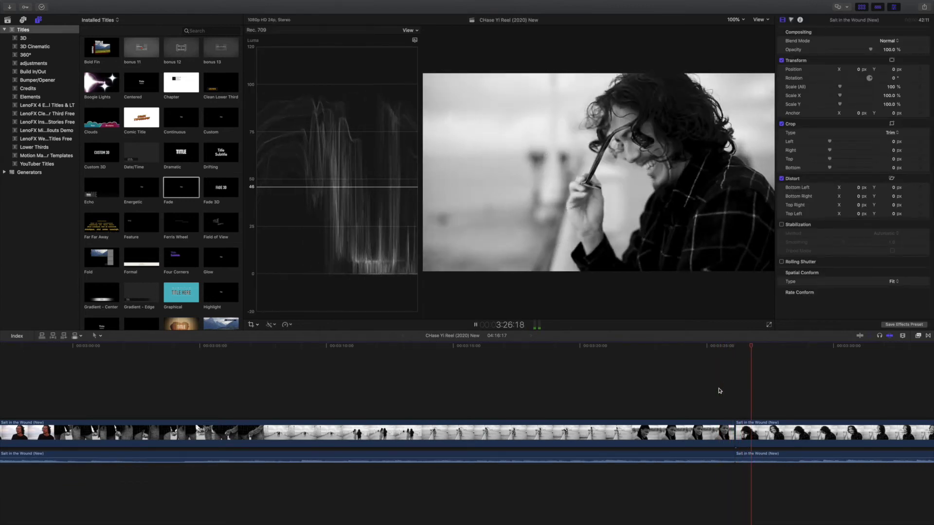
key("space")
left_click(725, 395)
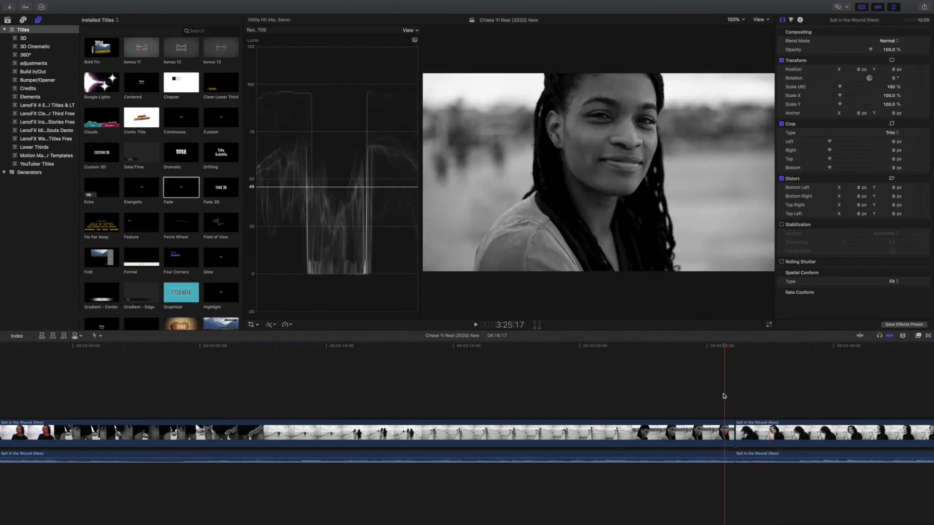
key("space")
key("space")
left_click(739, 457)
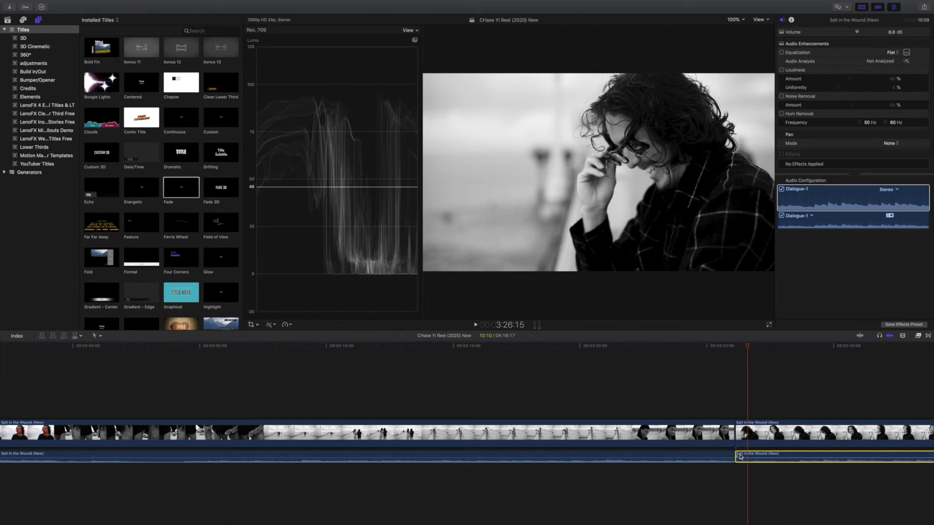
left_click(732, 454)
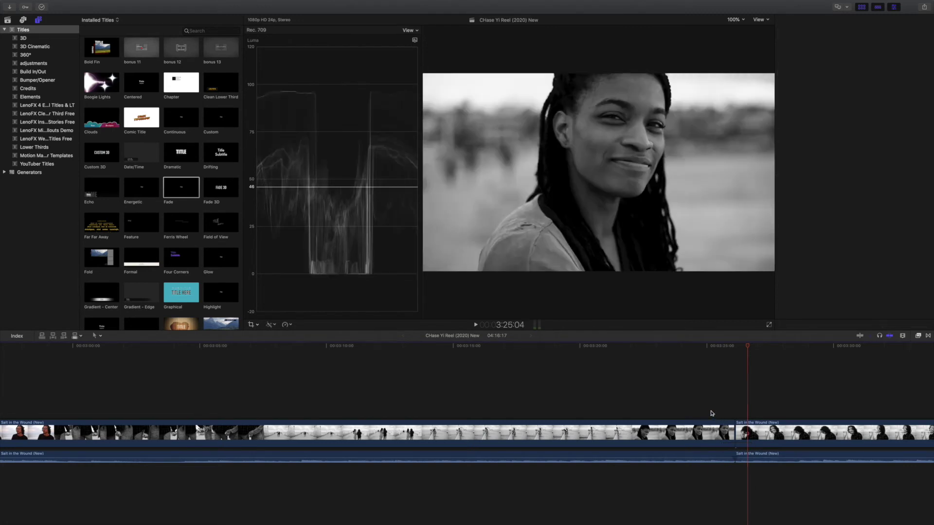
Step: Replay the cut from earlier points to check the overlap, ending at the pier shot
left_click(710, 413)
key("space")
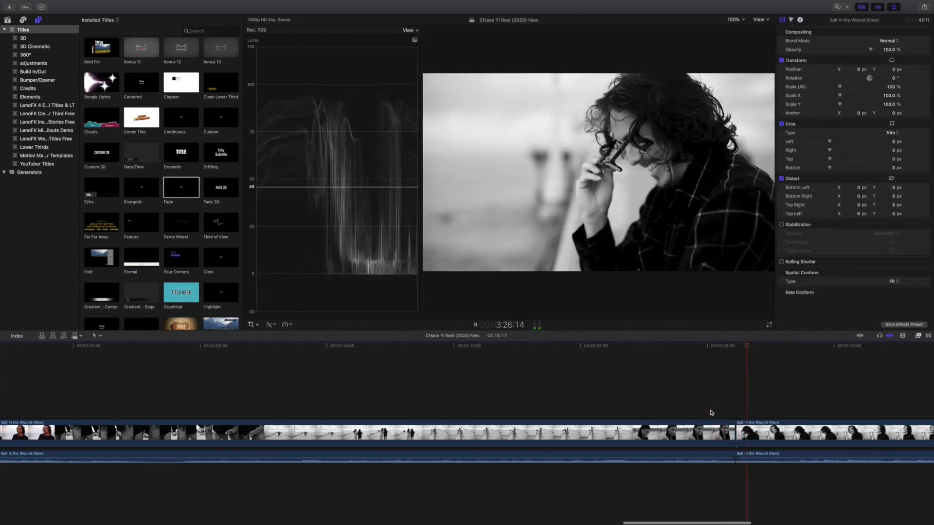
left_click(694, 397)
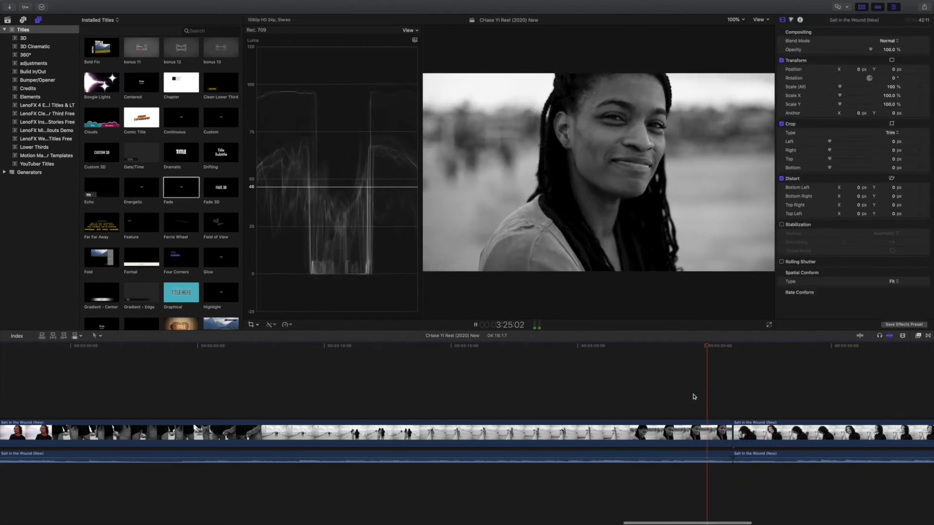
key("space")
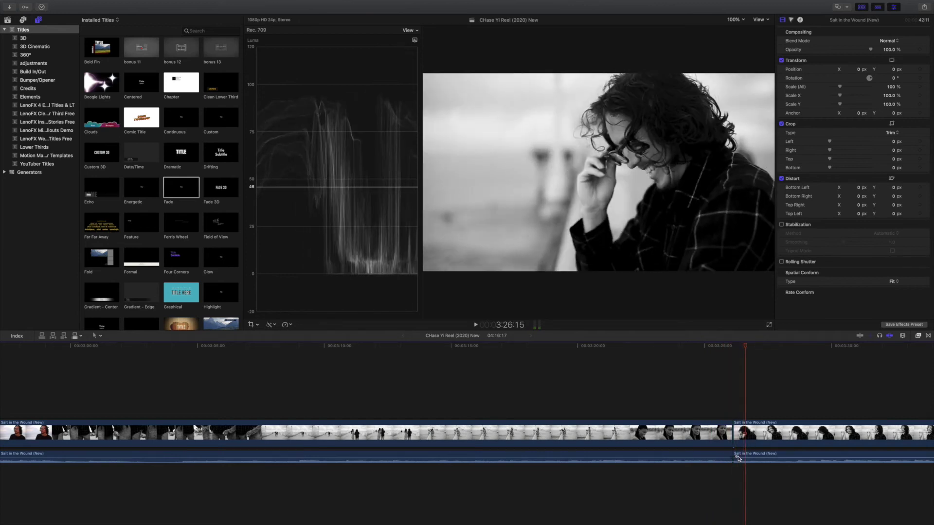
left_click(703, 388)
key("space")
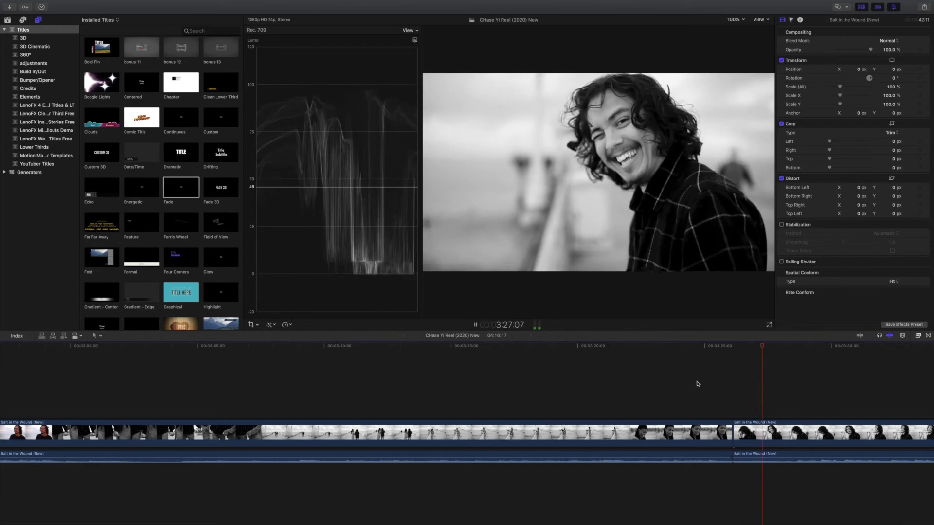
left_click(609, 348)
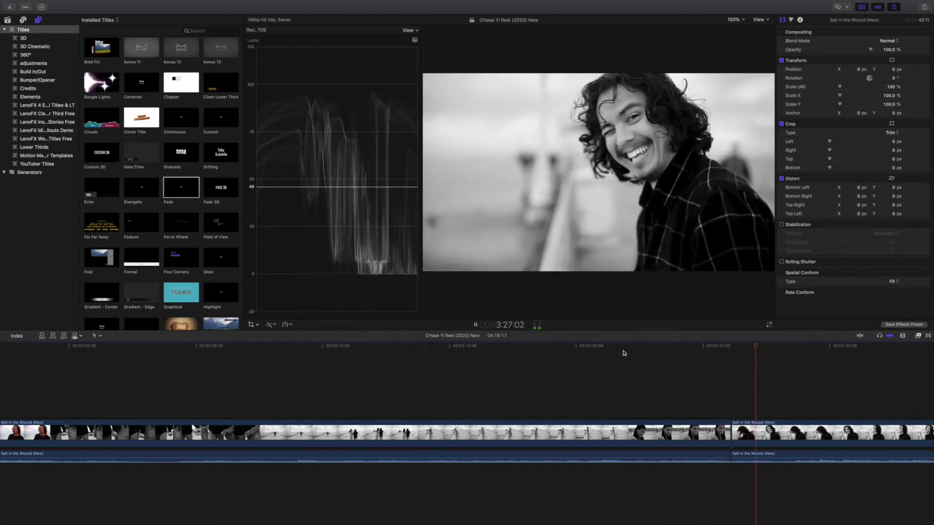
Step: Scroll to the last Salt in the Wound clip and shorten its end by four seconds
scroll(652, 365, "right", 1)
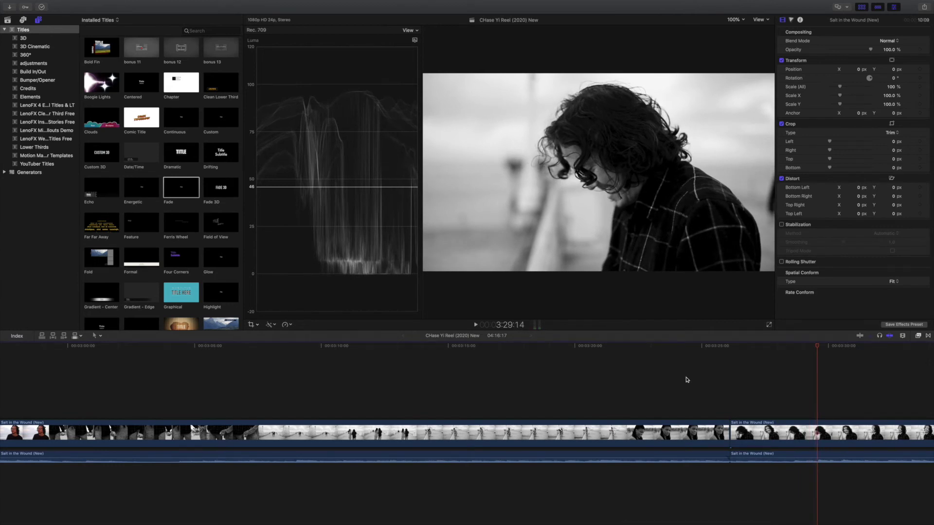
scroll(757, 372, "right", 1)
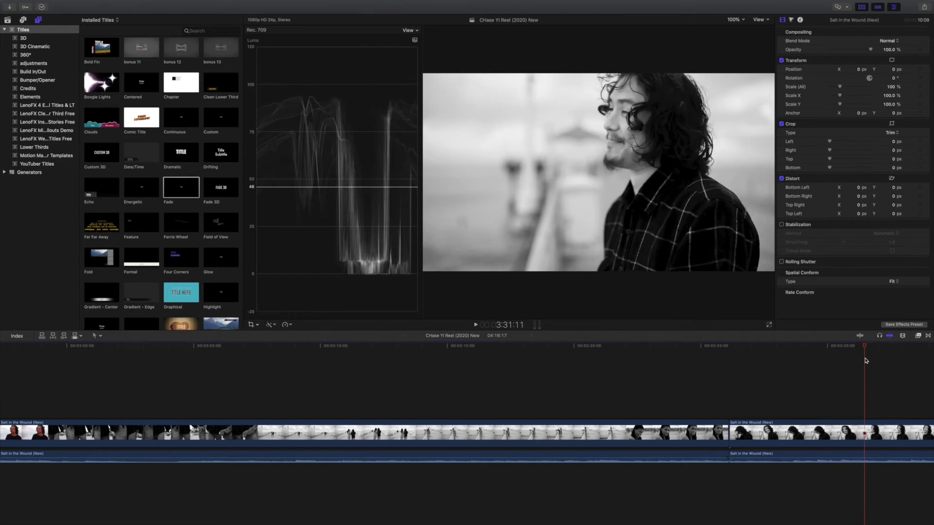
scroll(884, 362, "right", 10)
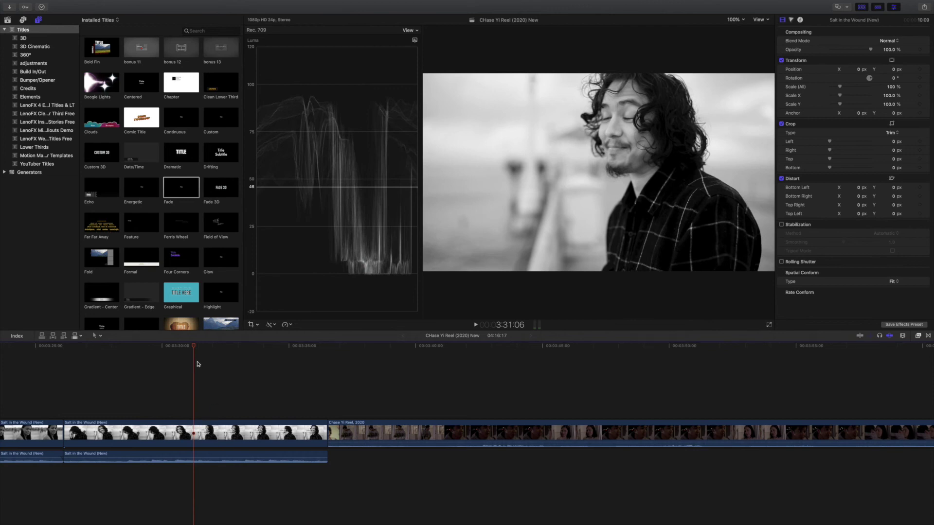
key("space")
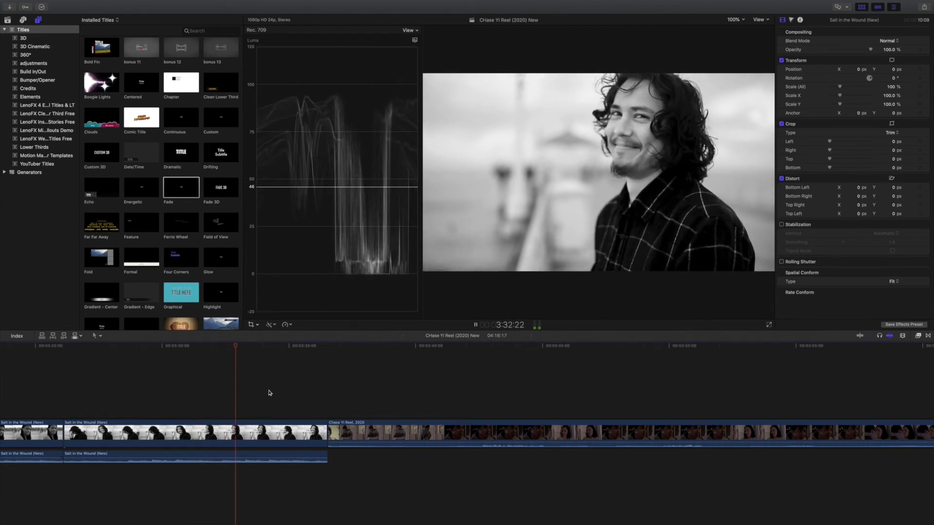
key("space")
left_click(311, 433)
left_click_drag(323, 433, 301, 456)
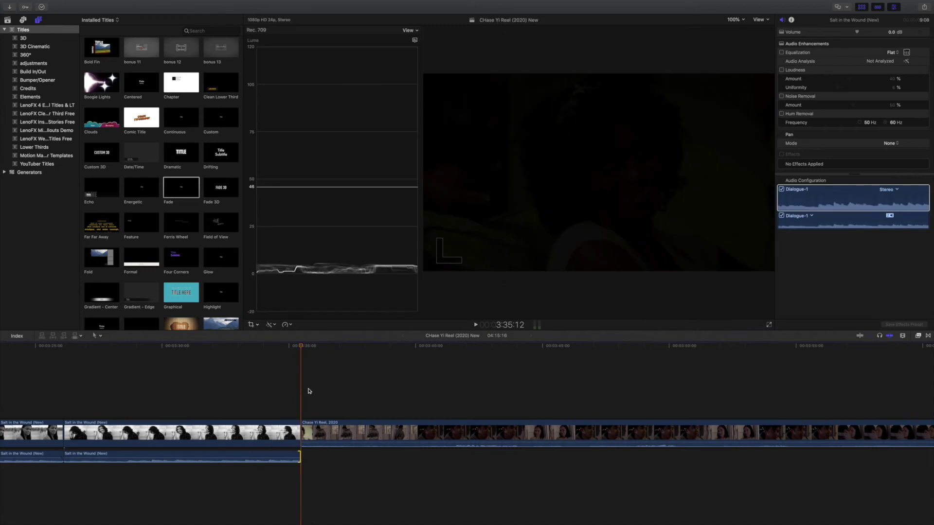
left_click(292, 391)
key("space")
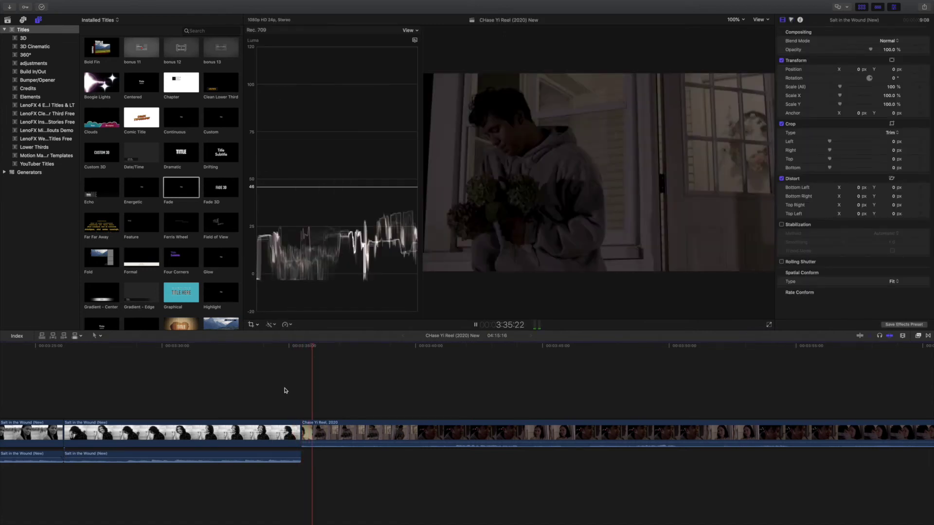
key("space")
left_click(304, 411)
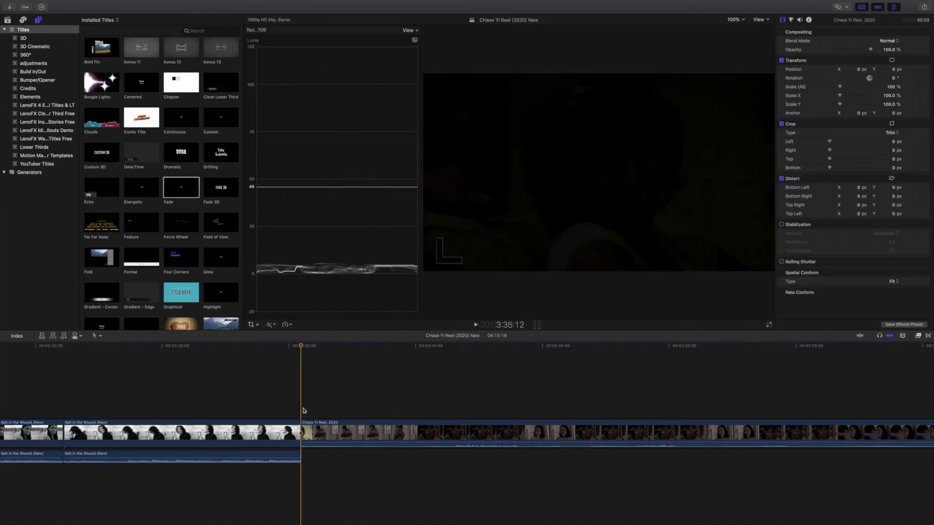
key("super+equal")
key("super+equal")
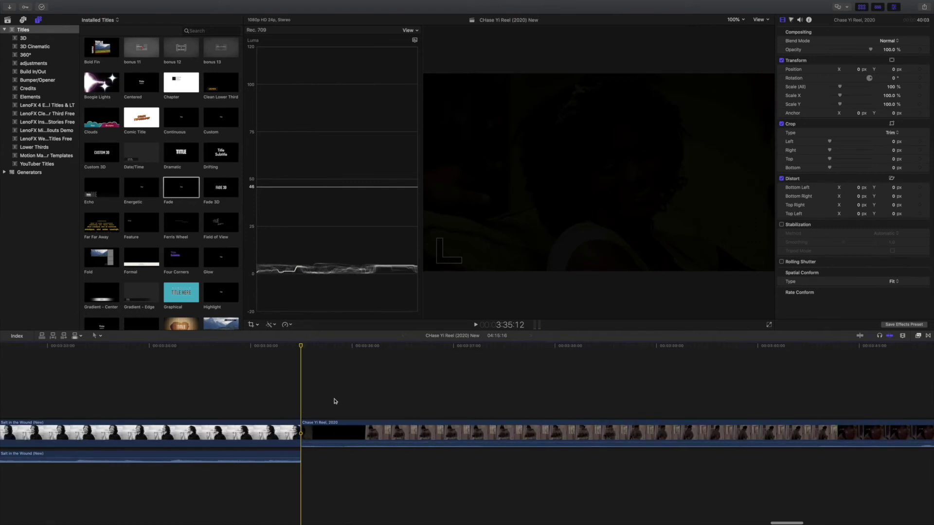
mouse_move(301, 430)
left_mouse_down()
mouse_move(336, 429)
mouse_move(288, 429)
mouse_move(305, 431)
left_mouse_up()
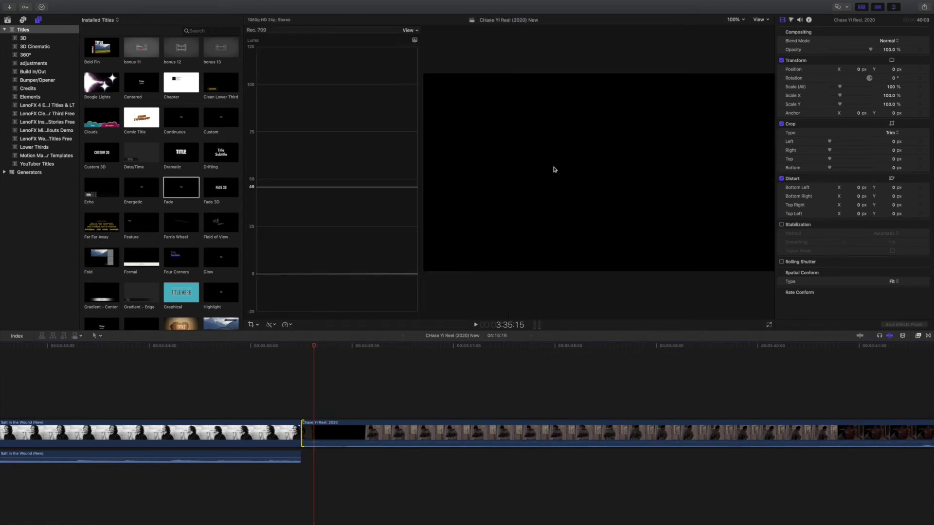
left_click(261, 365)
key("space")
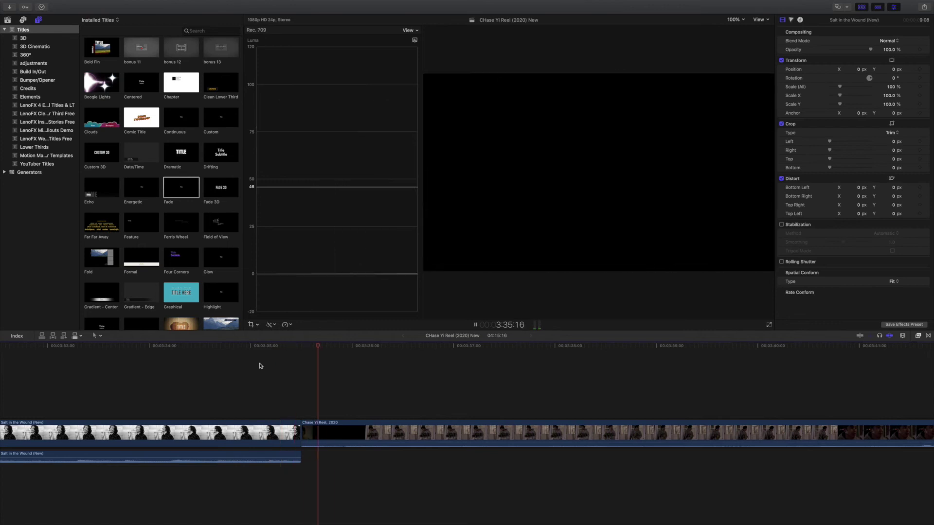
right_click(331, 431)
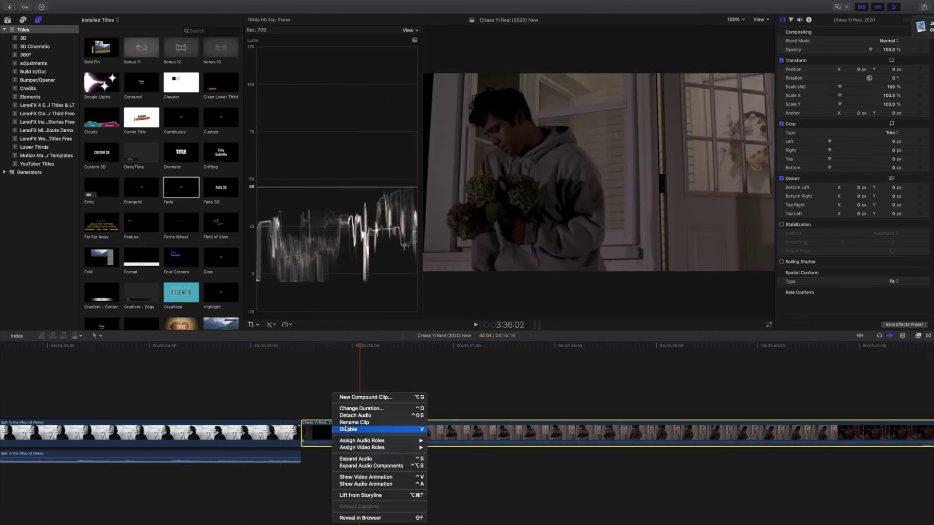
left_click(367, 420)
left_click(303, 454)
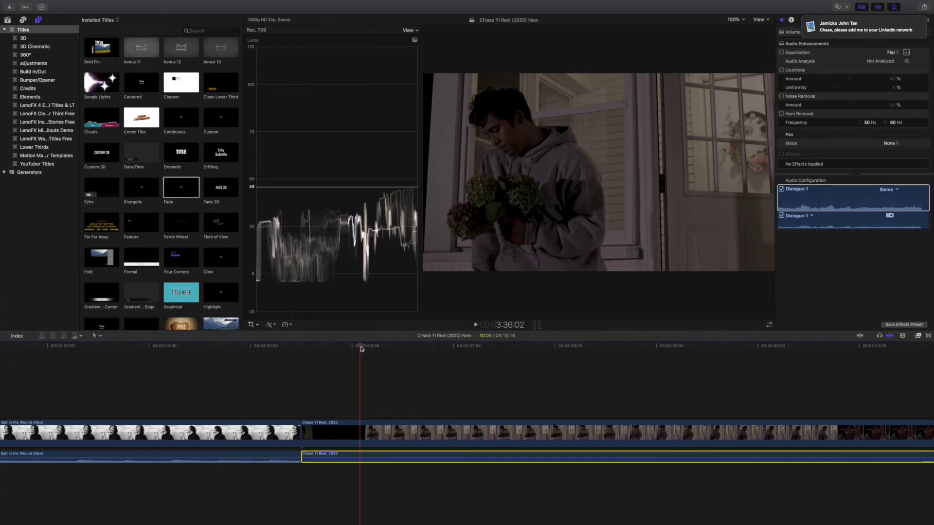
left_click_drag(361, 349, 327, 361)
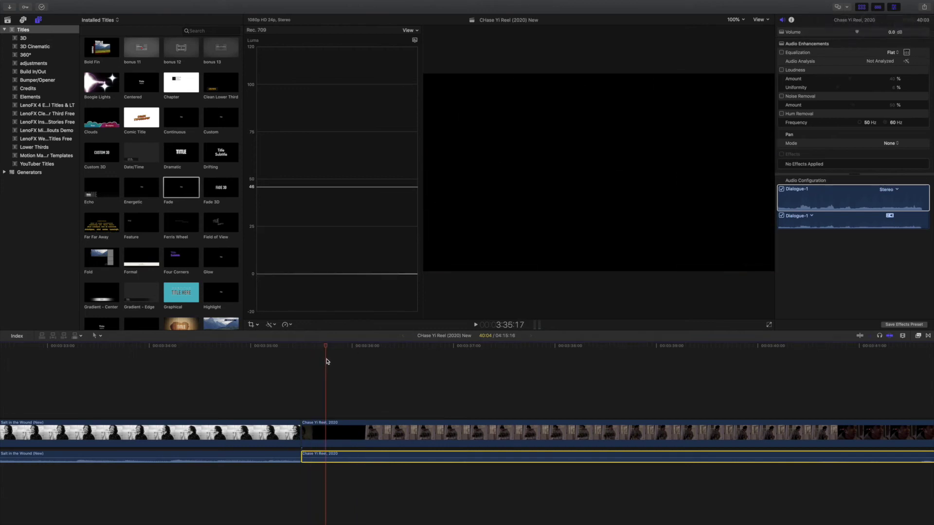
key("super+b")
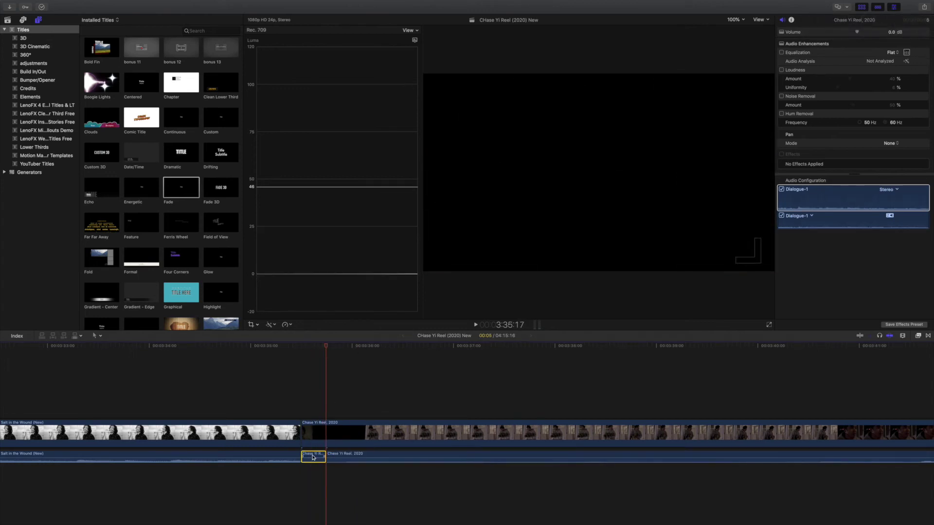
key("Delete")
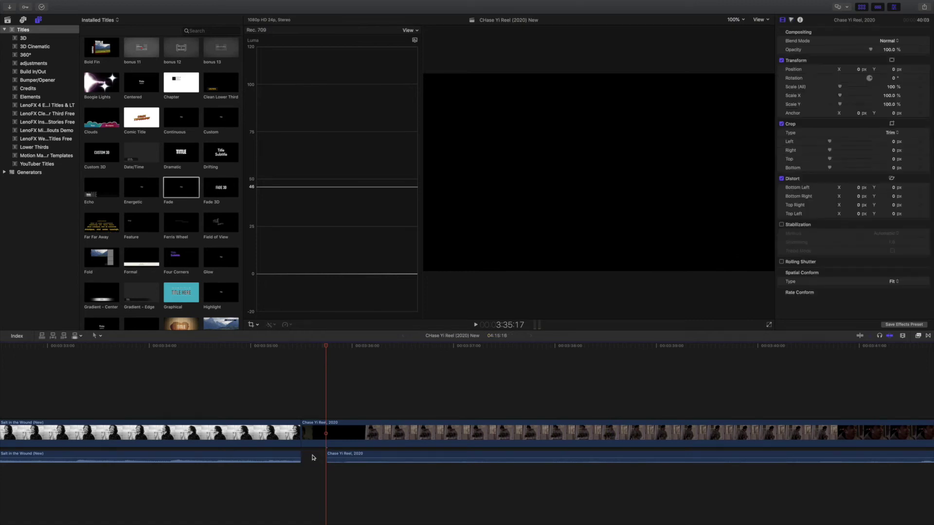
Step: Play back across the cut after removing the audio's opening
left_click(276, 388)
key("space")
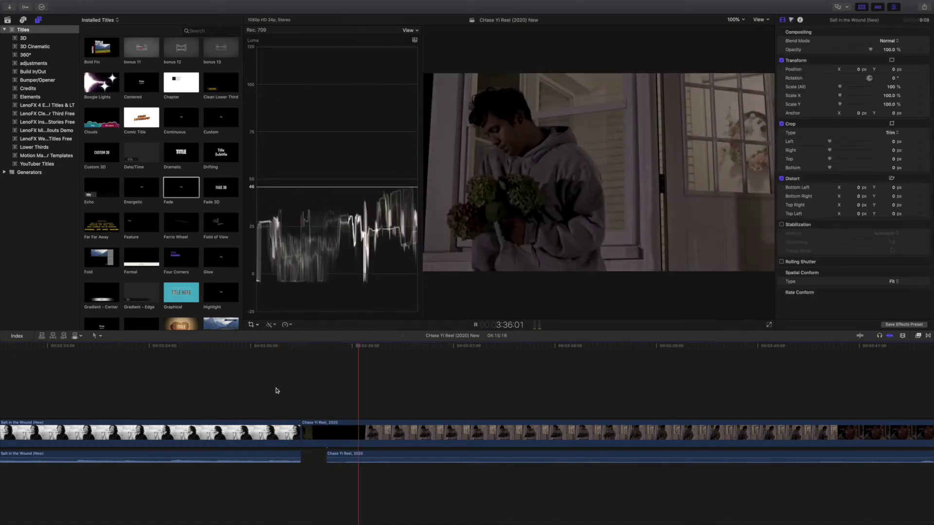
key("space")
left_click(311, 398)
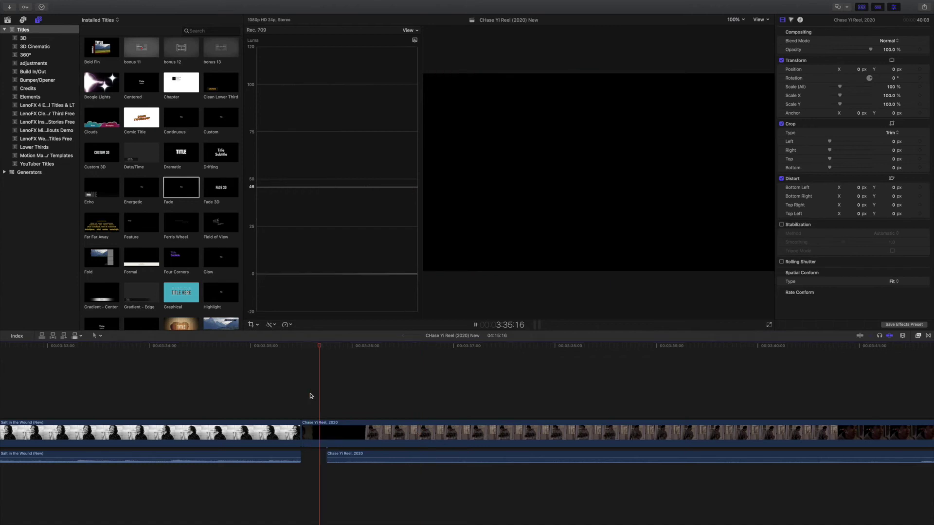
key("space")
left_click(333, 457)
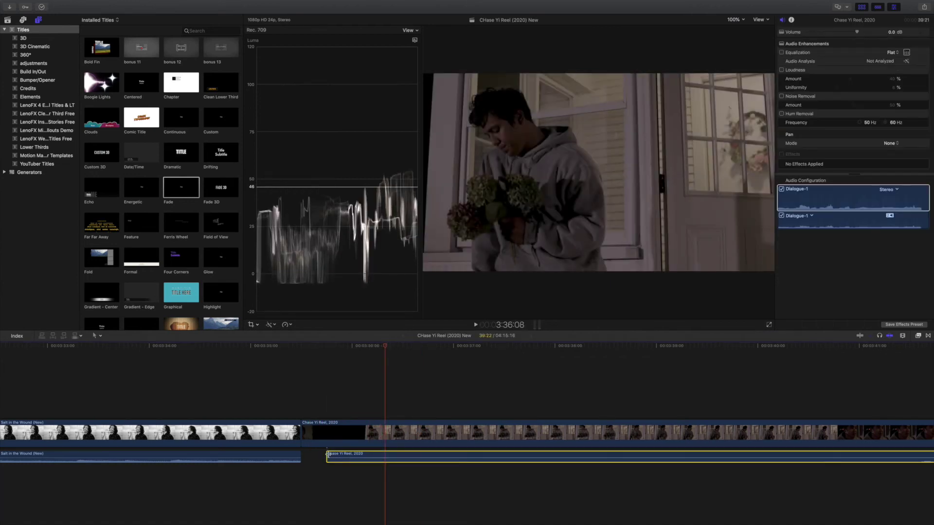
left_click_drag(329, 454, 340, 456)
left_click(274, 376)
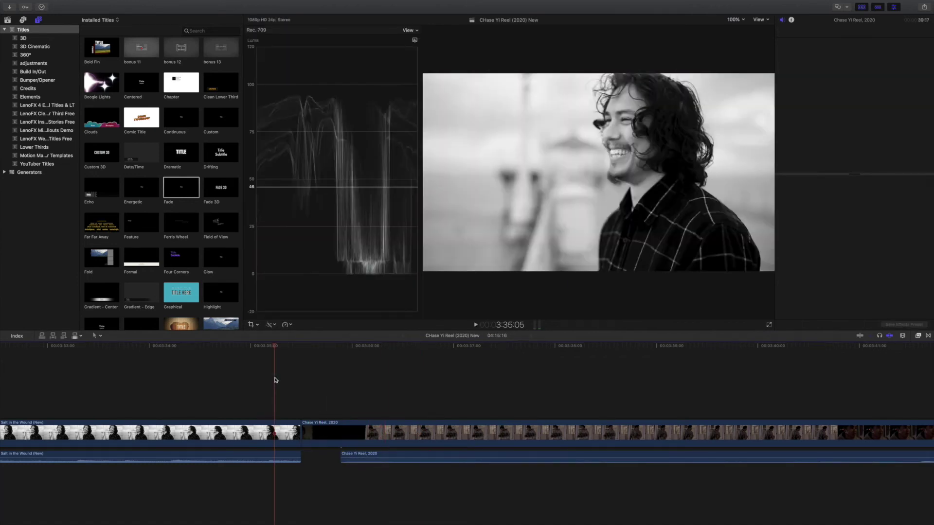
key("space")
key("space")
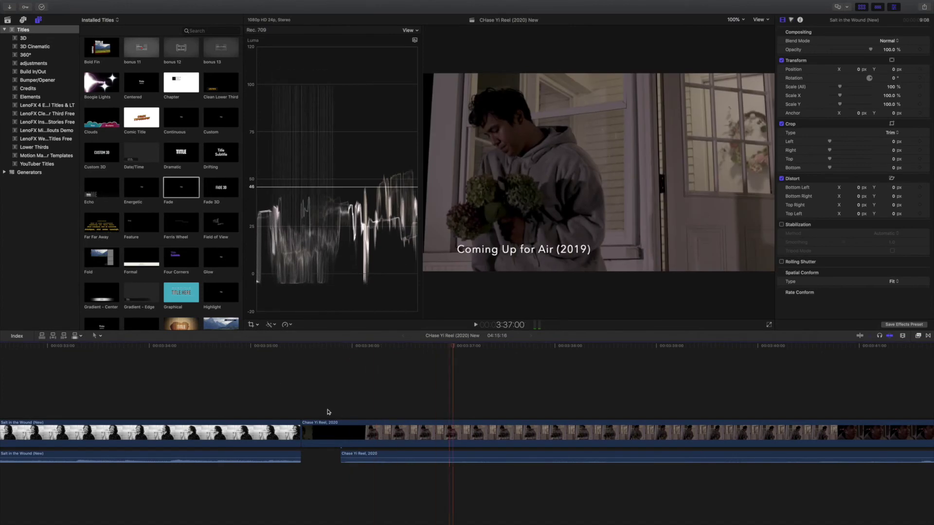
left_click_drag(347, 452, 352, 453)
left_click(291, 388)
key("space")
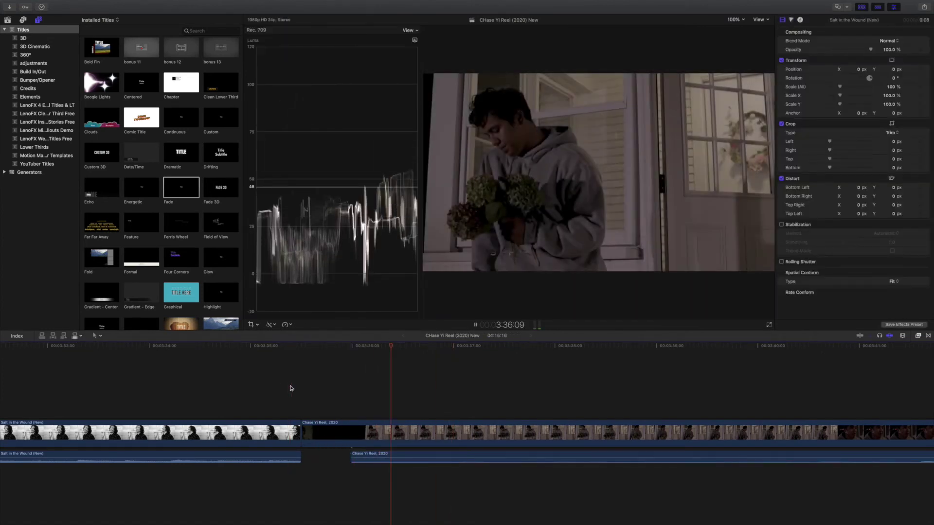
key("space")
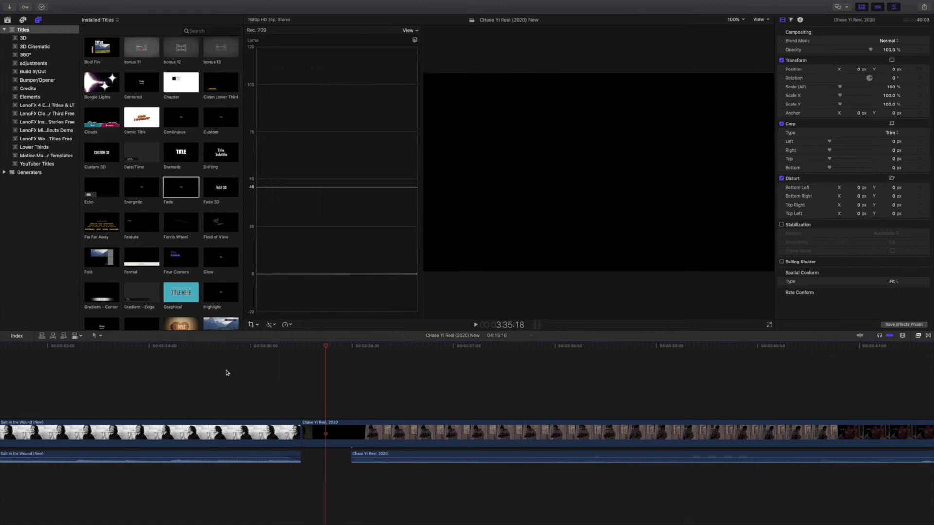
key("space")
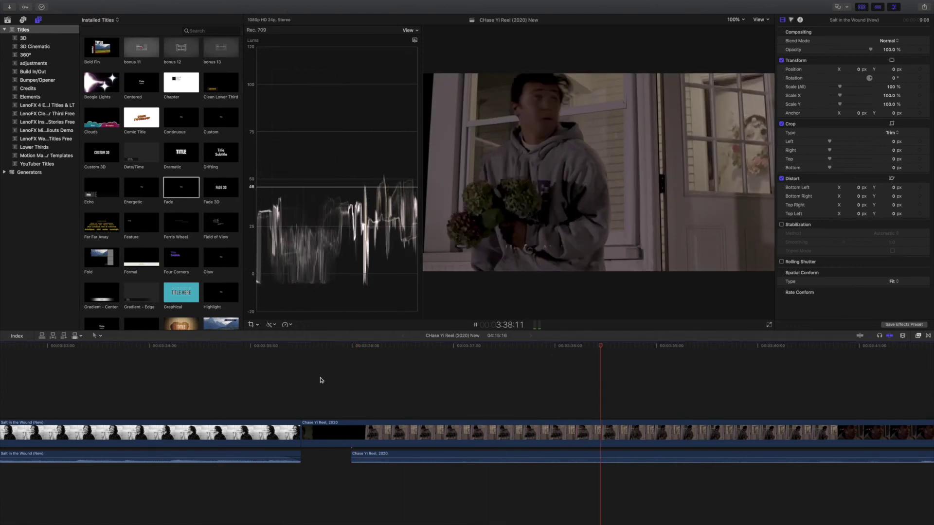
Step: Return to the full-screen editor and review the title section
key("ctrl+Up")
left_click(513, 51)
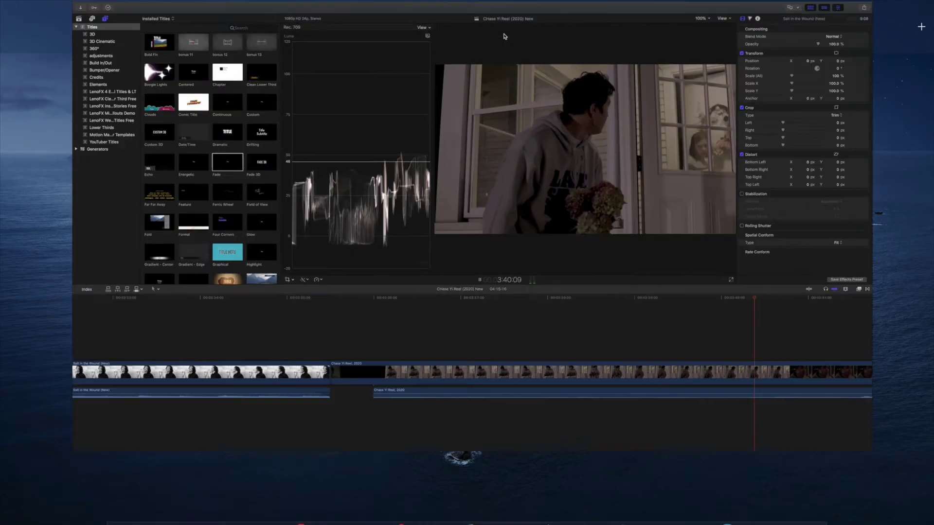
left_click(461, 358)
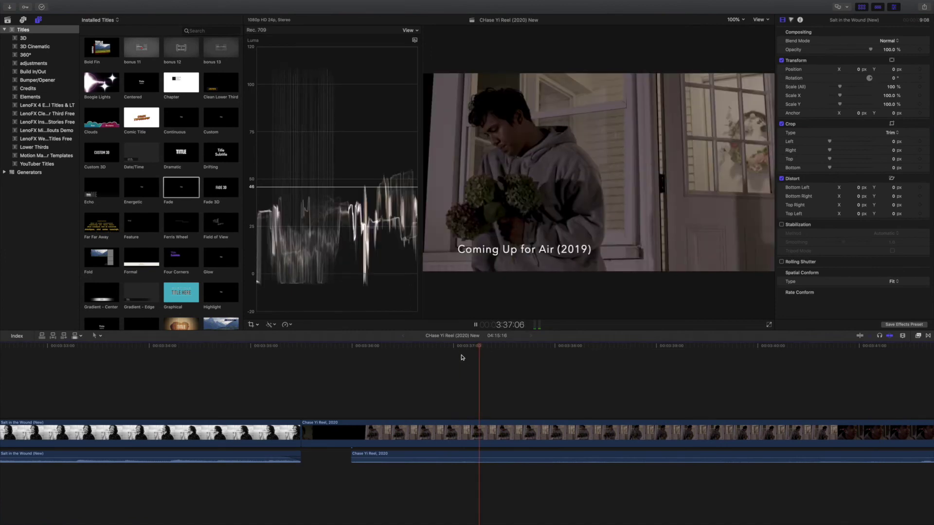
key("space")
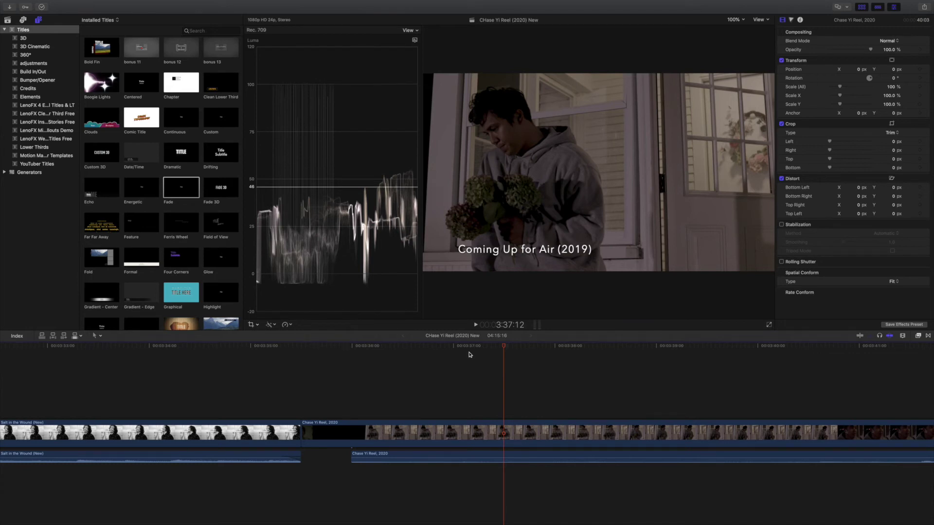
Step: Close the Media Import window and scroll through the library's event clips, including Our Song, Matt Final-2
left_click(11, 8)
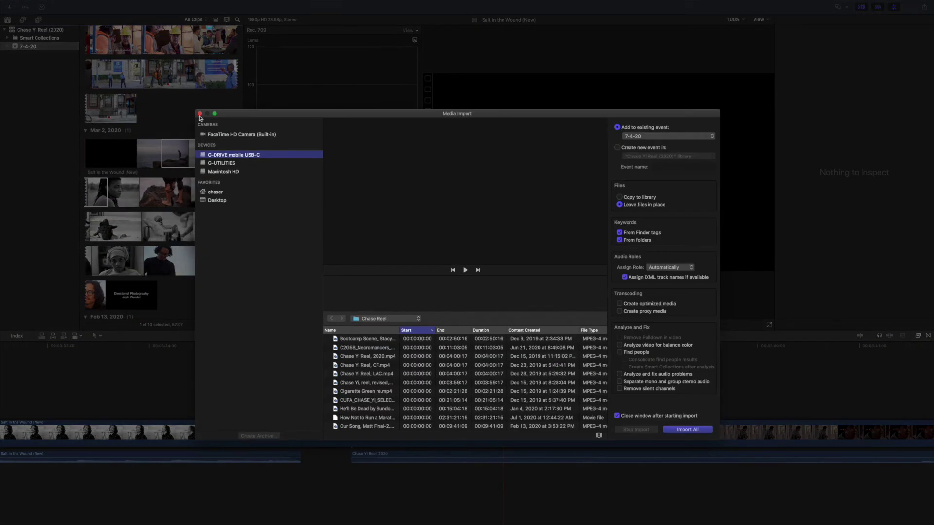
left_click(199, 114)
scroll(217, 192, "down", 5)
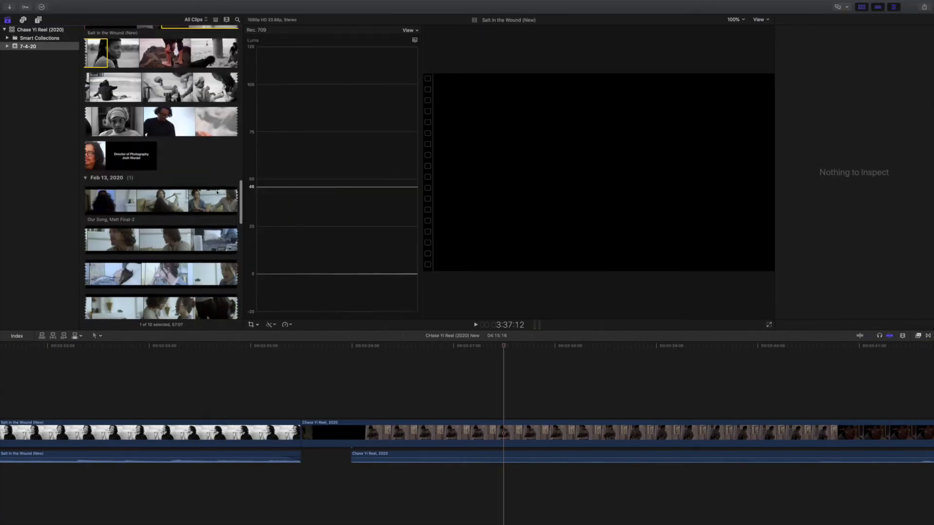
scroll(217, 192, "up", 2)
scroll(219, 192, "down", 2)
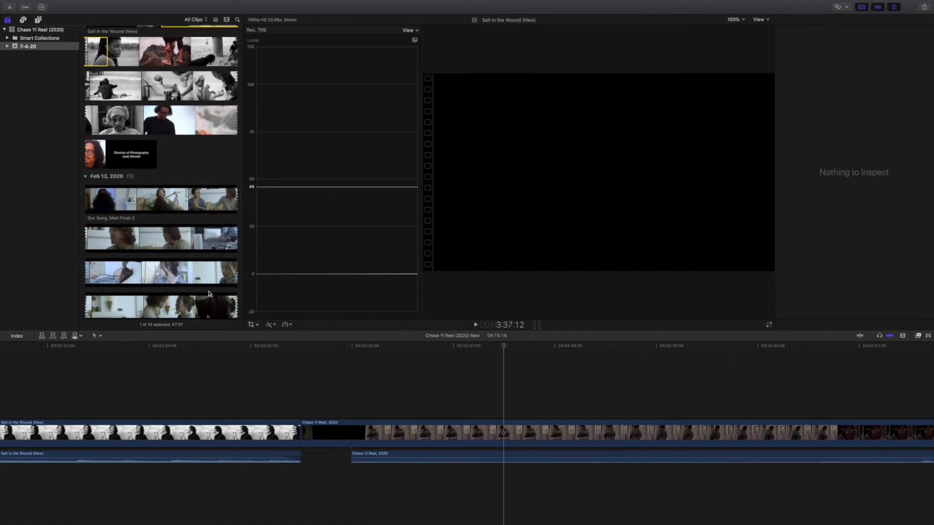
Step: Play across the cut near the gap, then zoom out to fit the 4:15:16 timeline
left_click(311, 349)
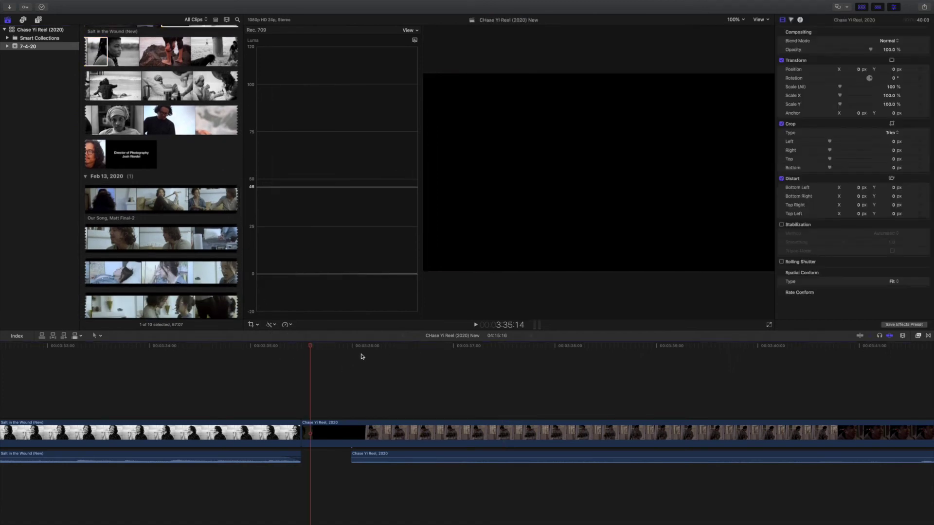
left_click(256, 345)
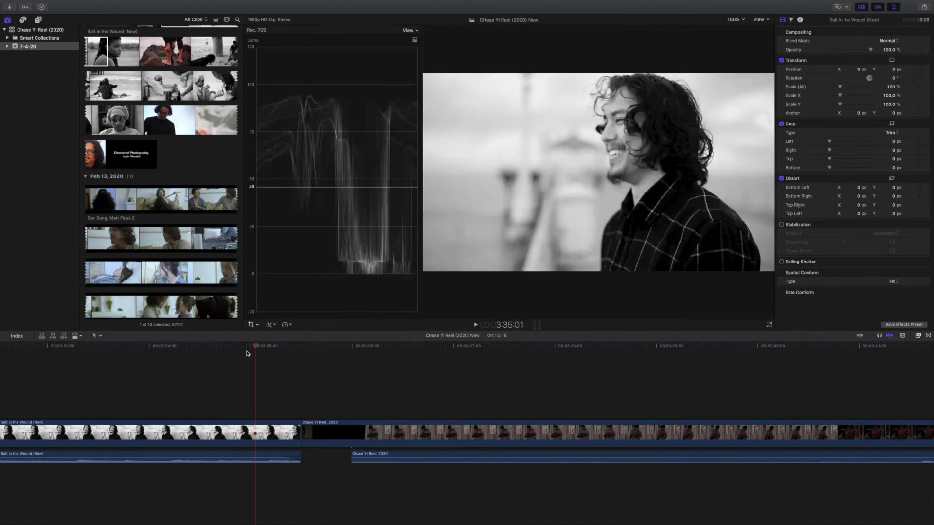
key("space")
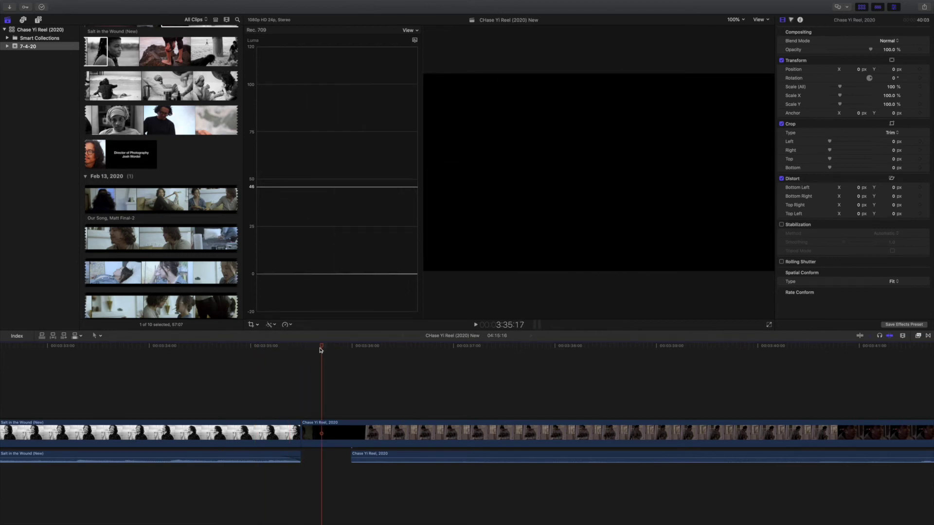
left_click_drag(321, 350, 772, 371)
key("super+minus")
key("super+minus")
key("super+minus")
key("super+minus")
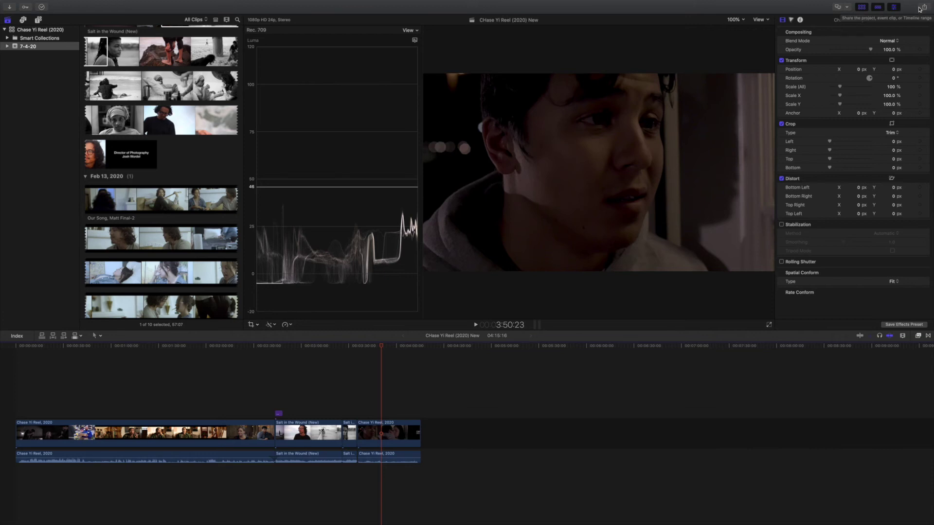
Step: Start a Master File share, lowercase the title's 'h', and clear description, creator and tags
left_click(924, 8)
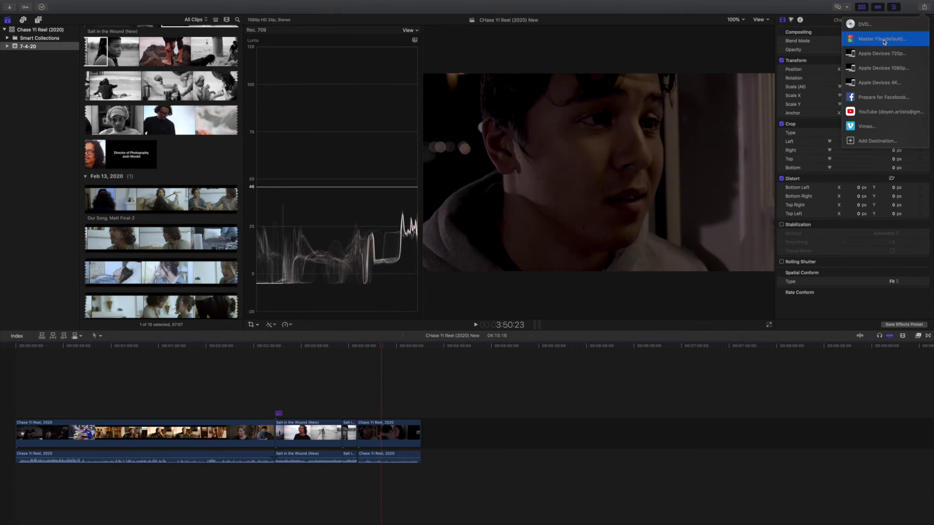
left_click(883, 40)
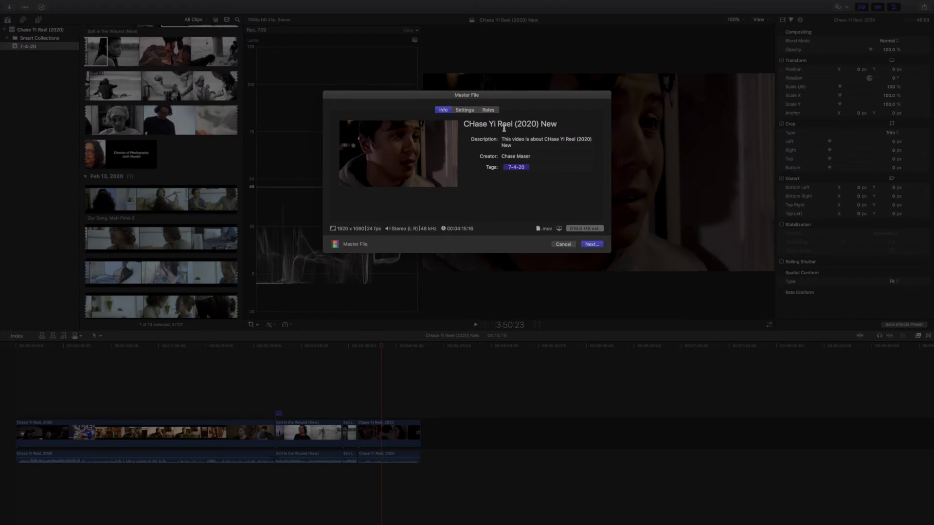
left_click(475, 124)
key("BackSpace")
type("h")
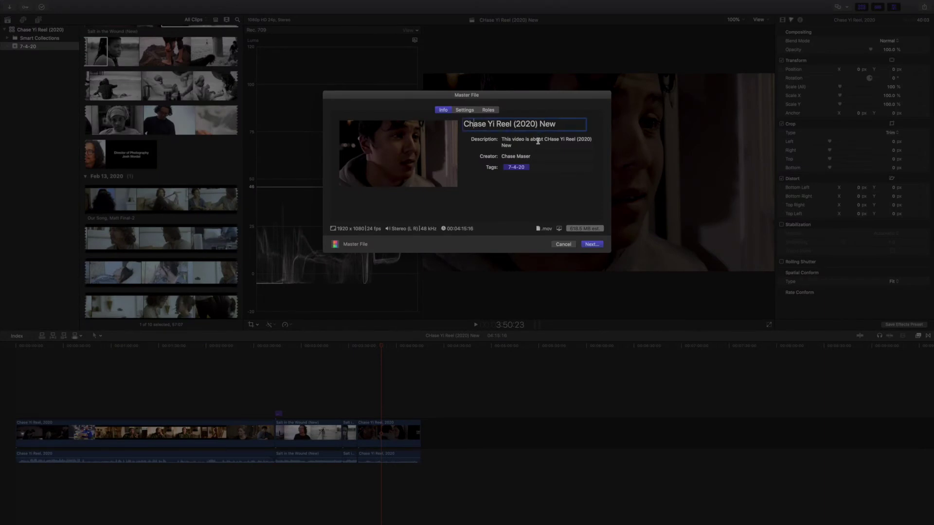
left_click(538, 140)
key("BackSpace")
left_click(542, 149)
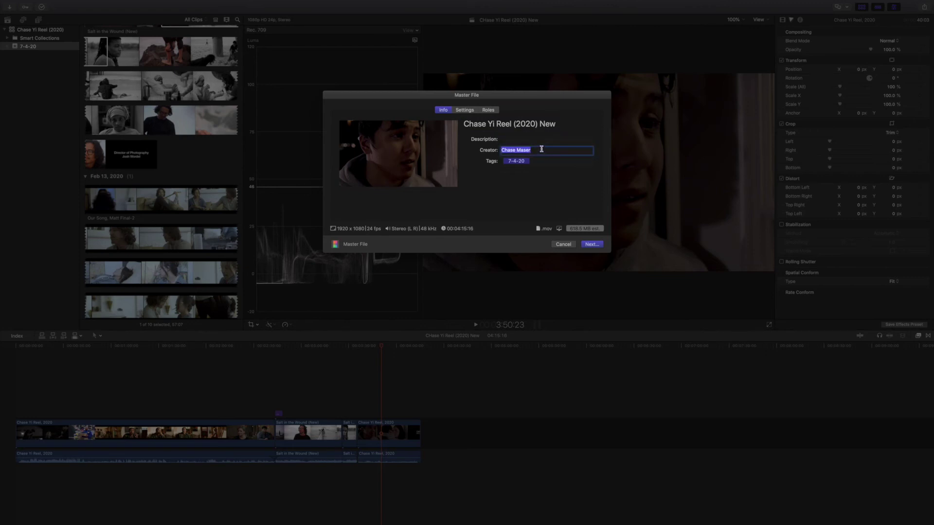
key("BackSpace")
left_click(536, 160)
key("BackSpace")
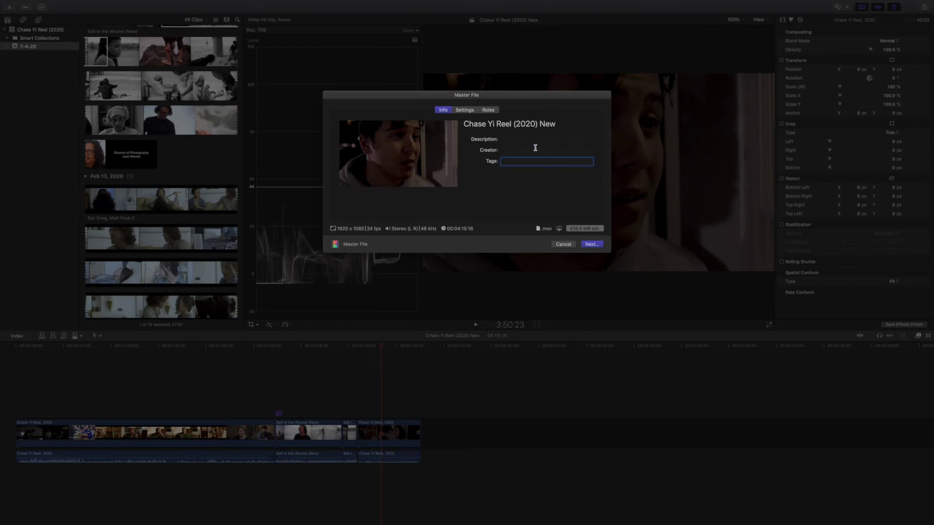
Step: Try Apple ProRes 422 as the video codec, revert to H.264, then cancel the Master File export
left_click(469, 111)
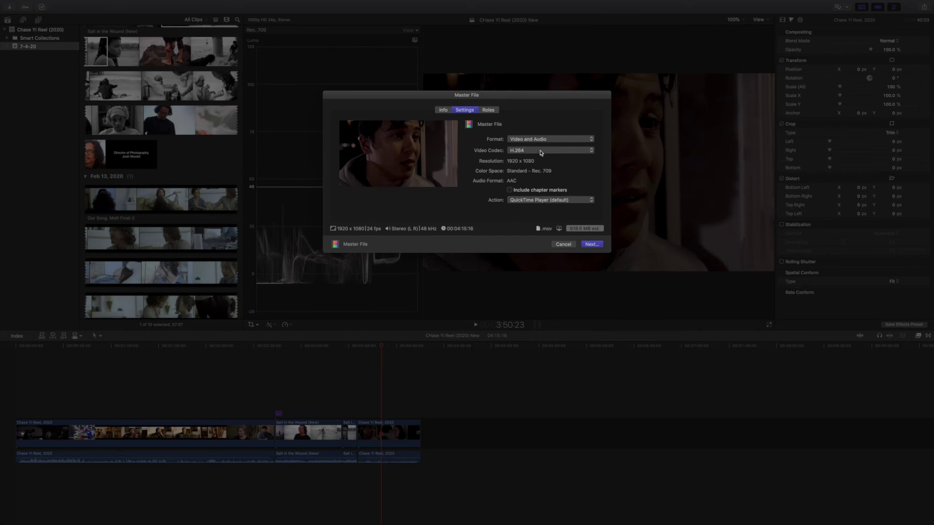
left_click(548, 154)
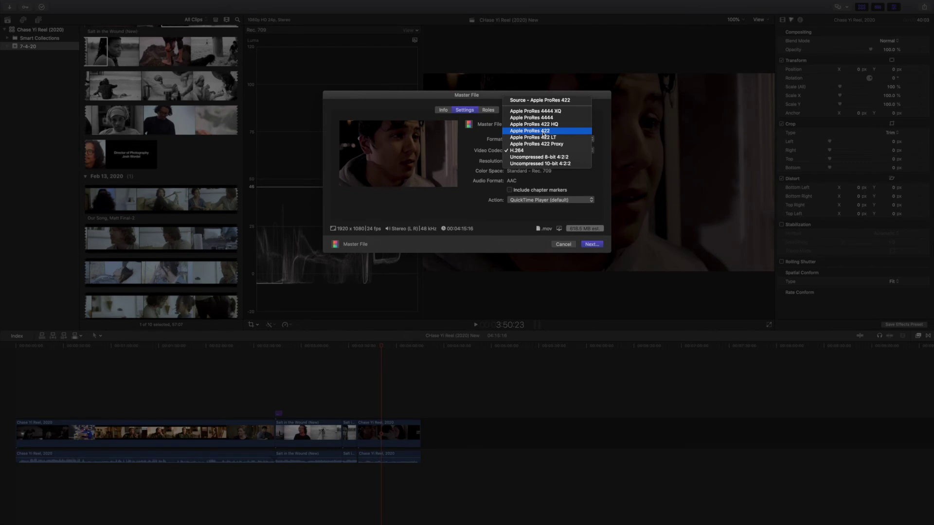
left_click(543, 132)
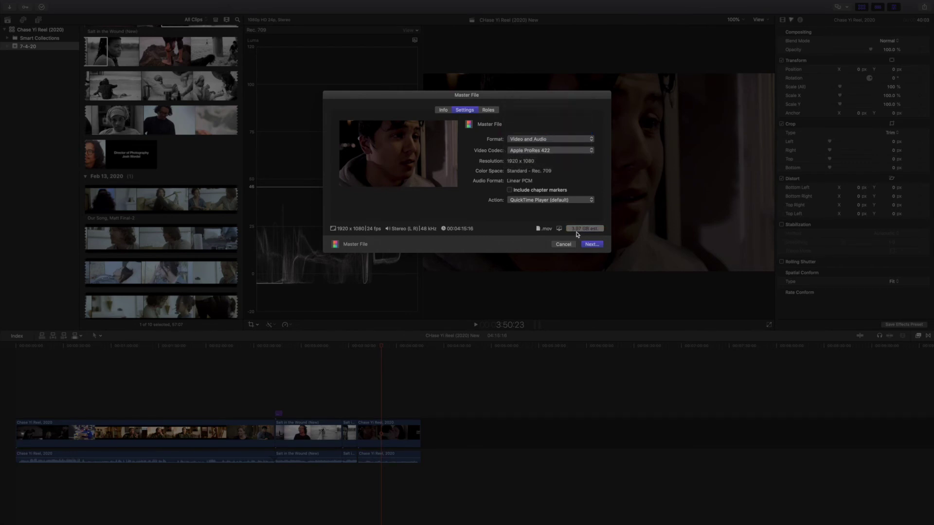
left_click(584, 153)
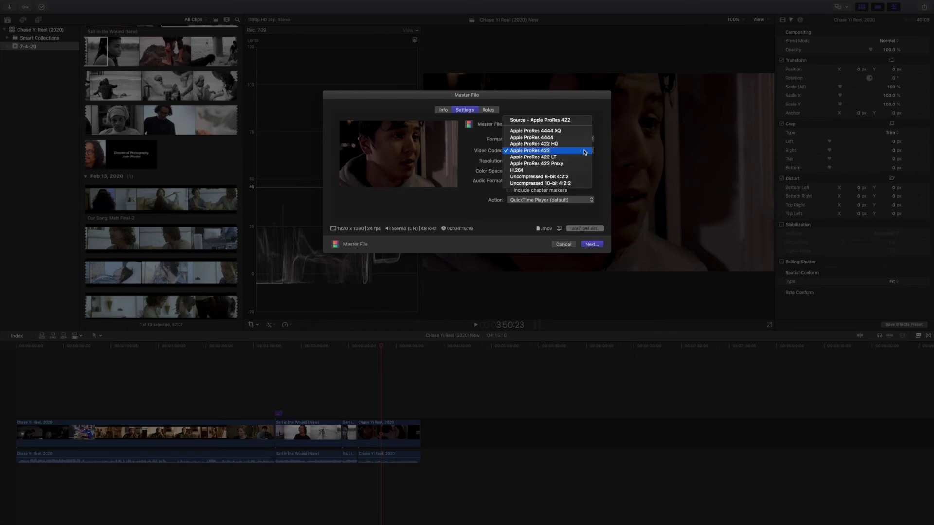
left_click(557, 171)
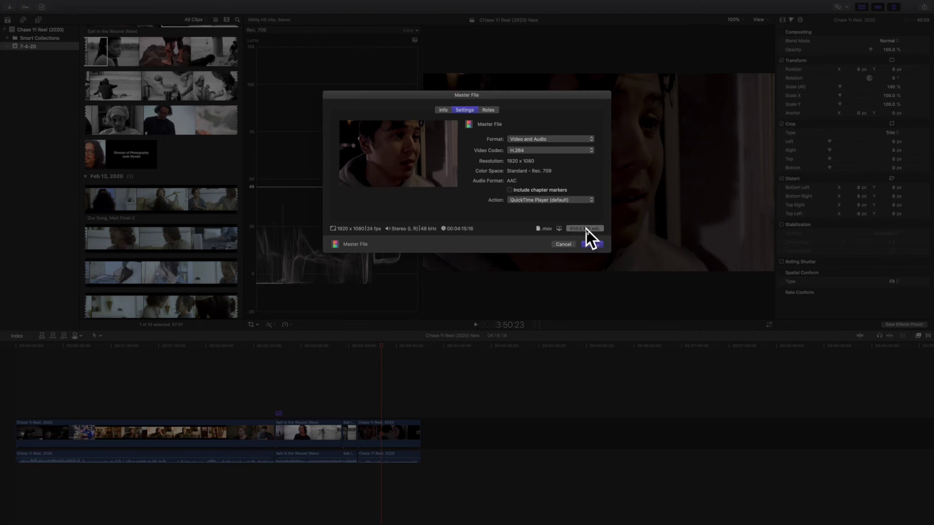
left_click(444, 110)
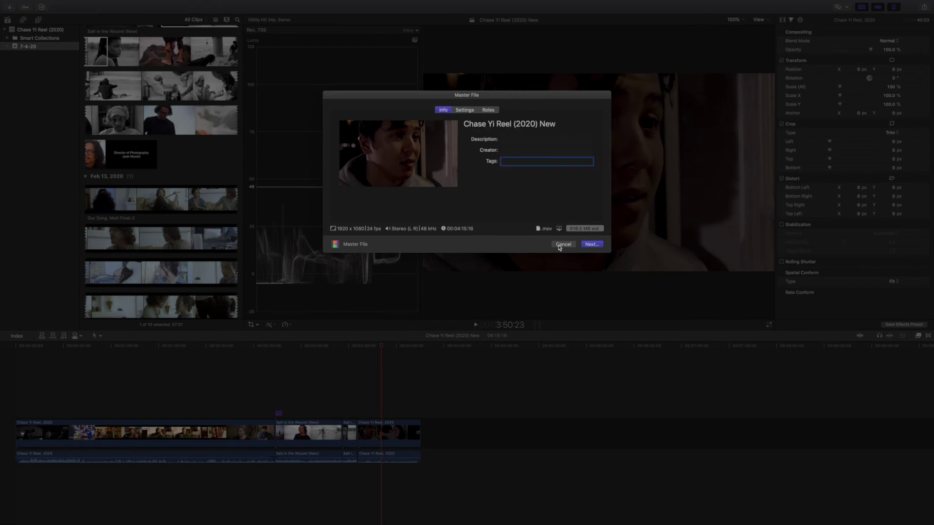
left_click(559, 244)
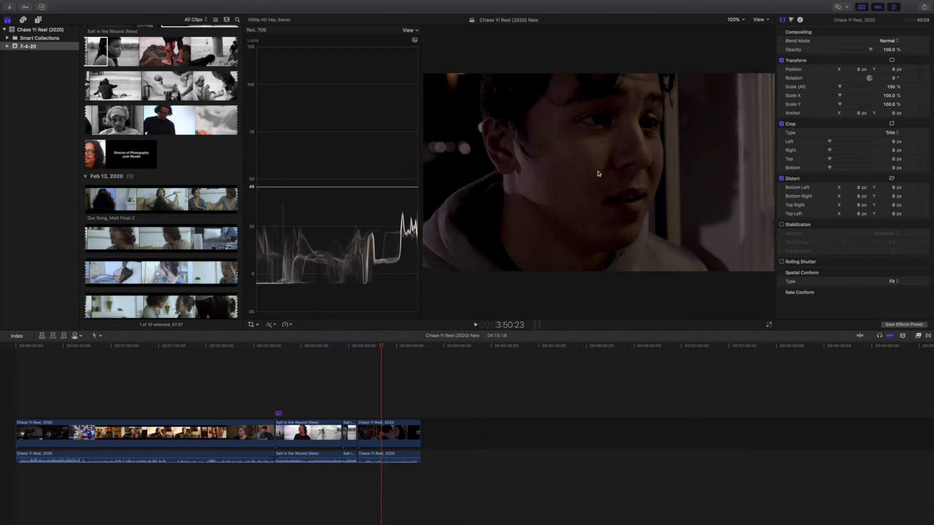
Step: Set up an Apple Devices 1080p export, clear description, creator and the 7-4-20 tag, then cancel
left_click(924, 7)
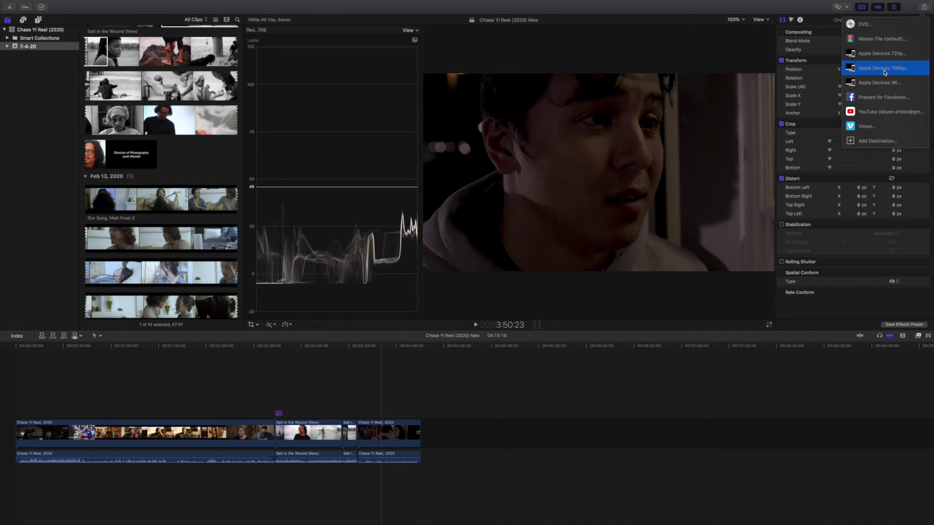
left_click(885, 72)
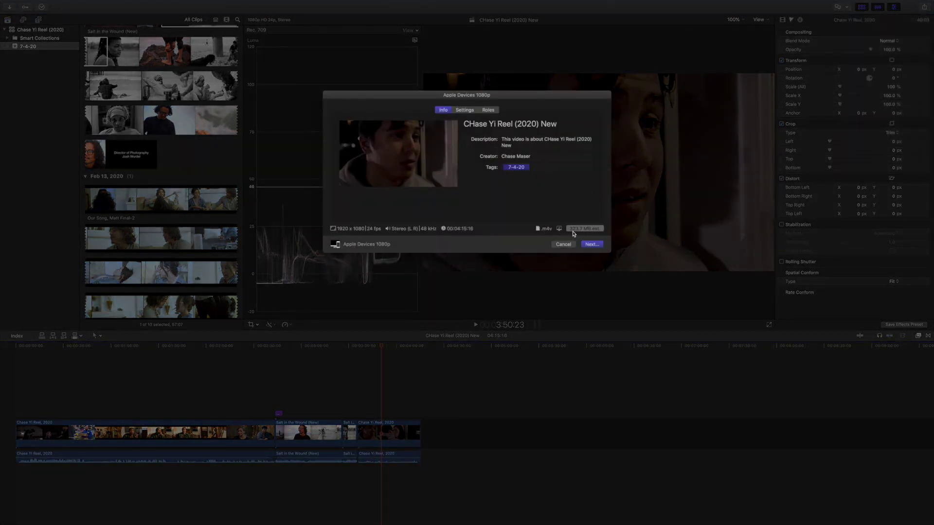
triple_click(528, 141)
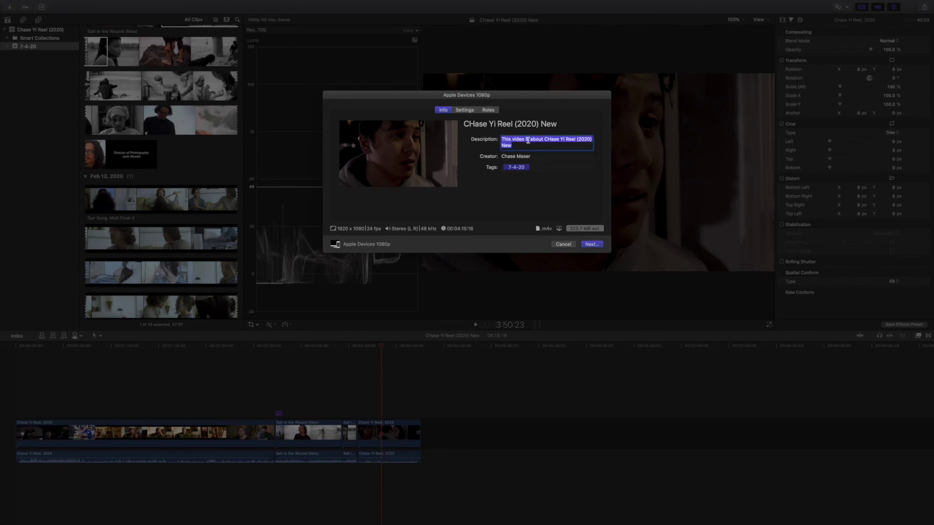
key("BackSpace")
triple_click(530, 151)
key("BackSpace")
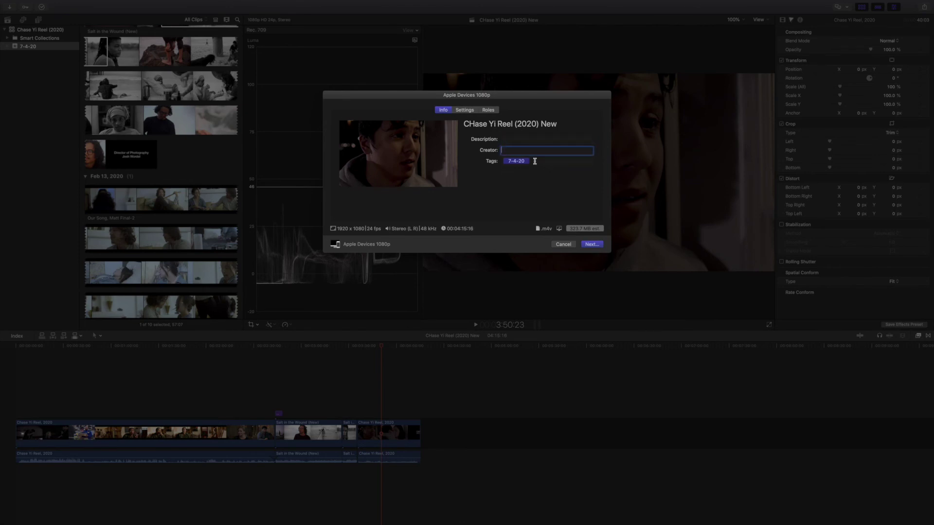
left_click(535, 161)
key("BackSpace")
left_click(563, 244)
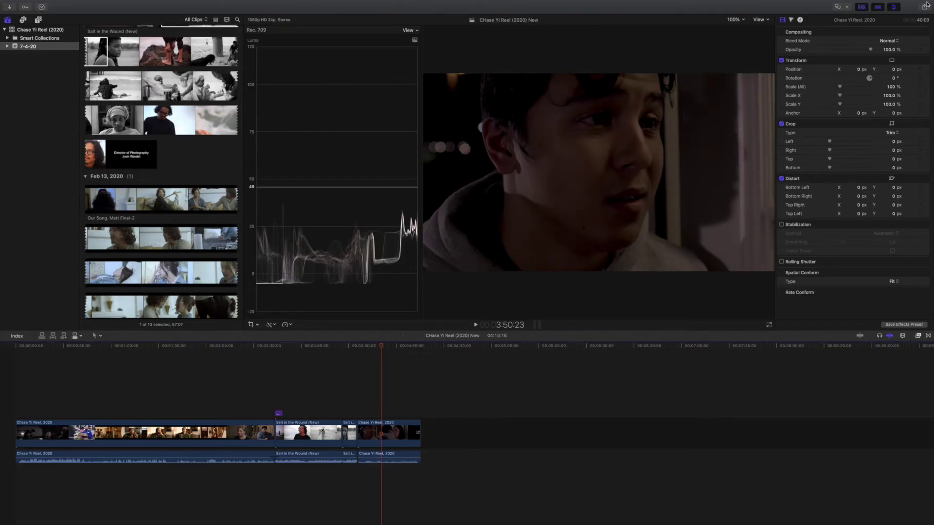
Step: Open the Apple Devices 720p export, cancel it, and reopen the share destinations
left_click(924, 8)
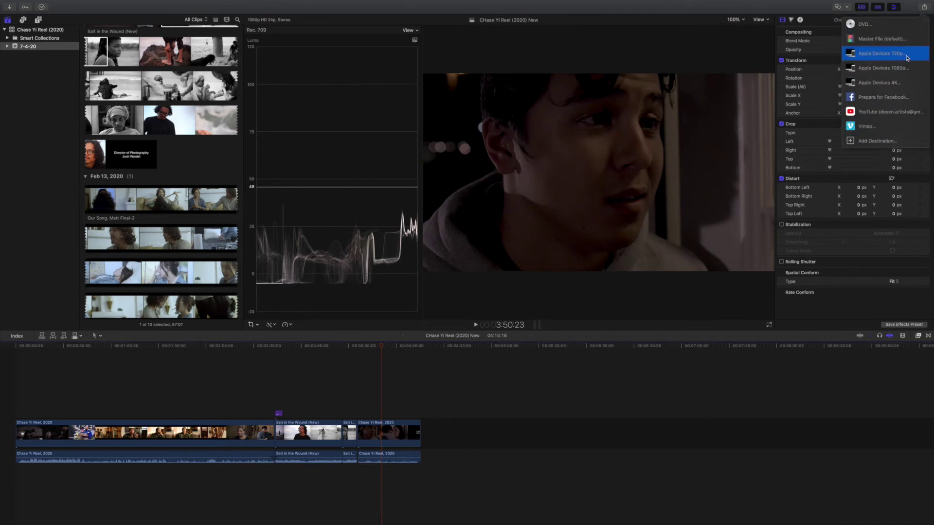
left_click(881, 53)
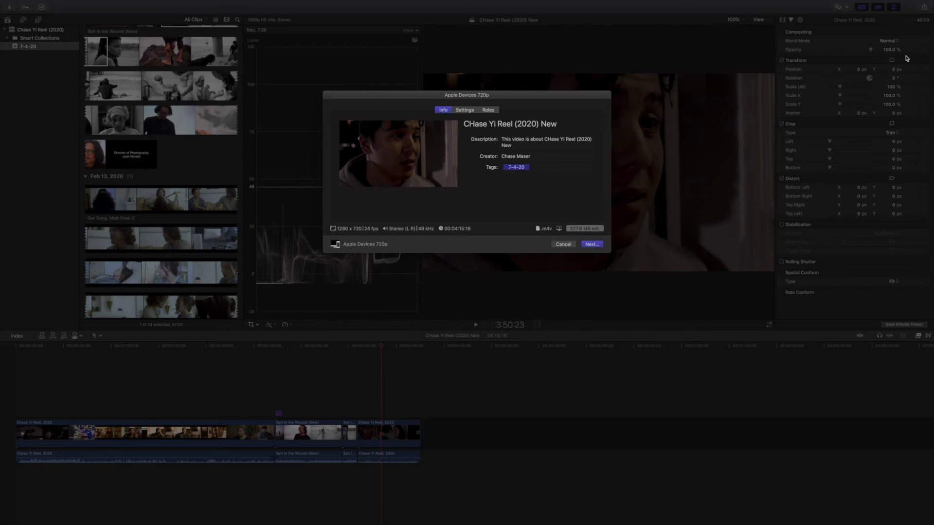
left_click(566, 245)
left_click(925, 8)
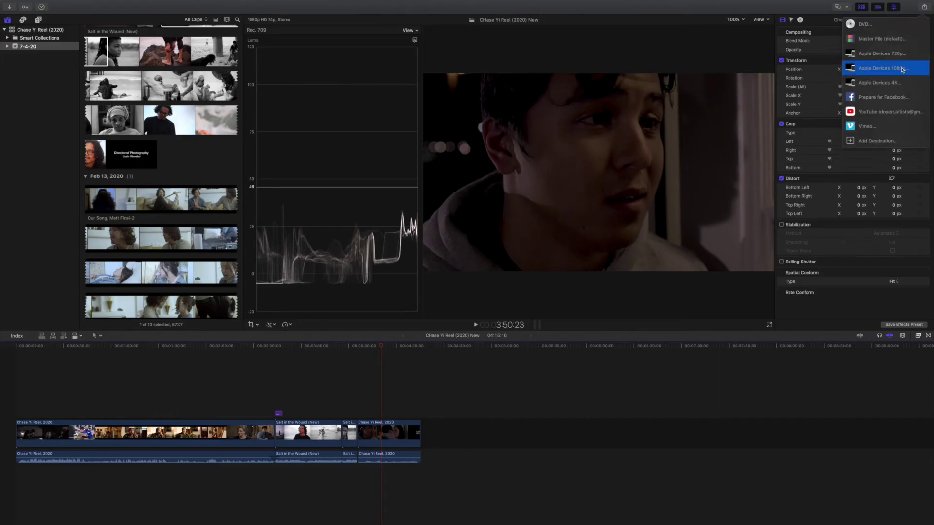
Step: Choose Apple Devices 1080p, empty description, creator and tags, and check the format settings
left_click(903, 70)
left_click(547, 141)
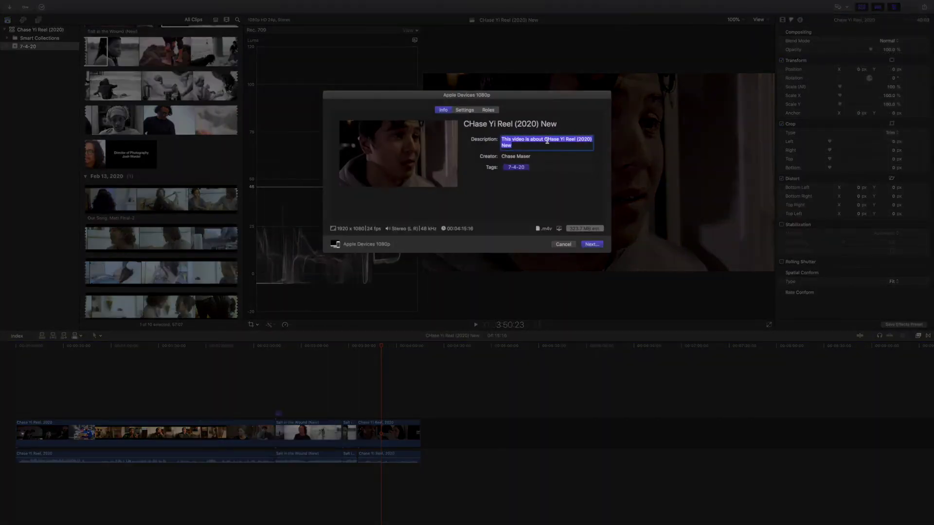
key("BackSpace")
key("Tab")
key("BackSpace")
key("Tab")
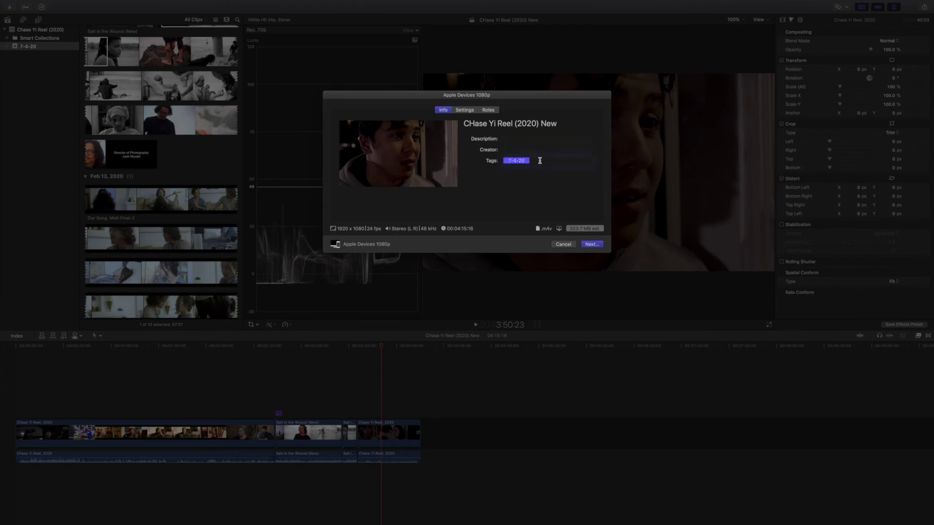
key("BackSpace")
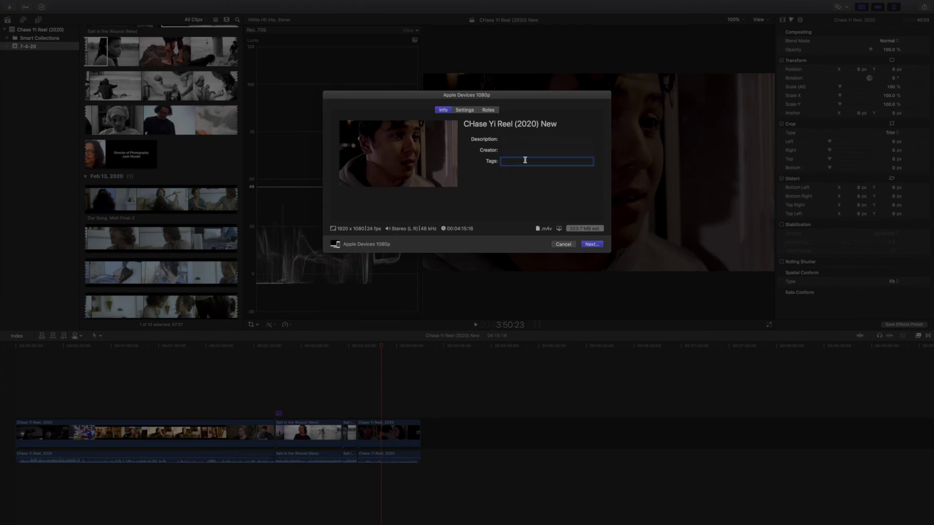
left_click(475, 111)
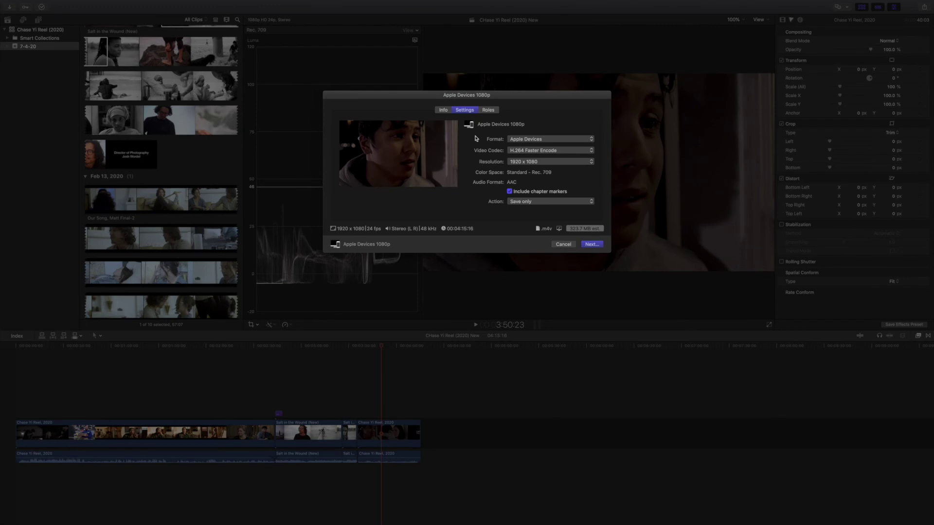
left_click(443, 110)
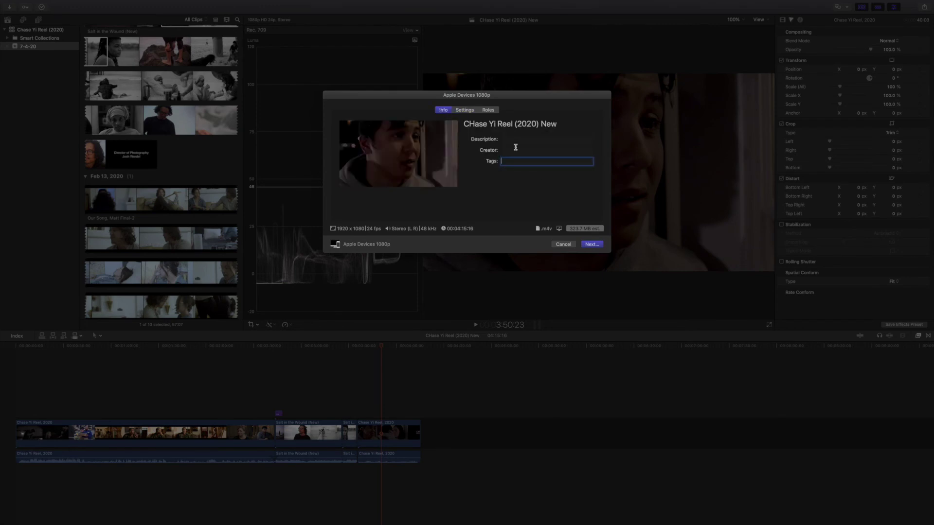
Step: Lowercase the title's 'h' and save the export to the Desktop
left_click(477, 126)
key("BackSpace")
type("h")
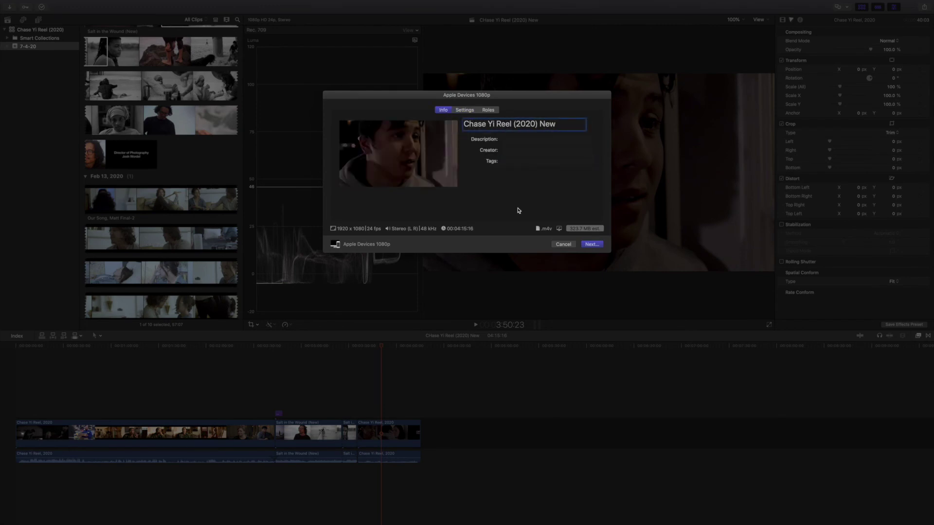
left_click(591, 242)
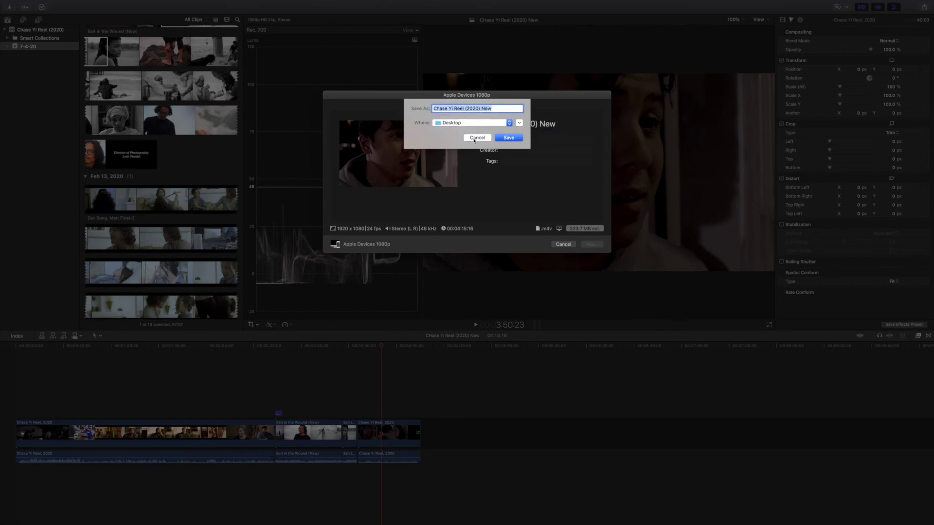
left_click(507, 124)
left_click(513, 149)
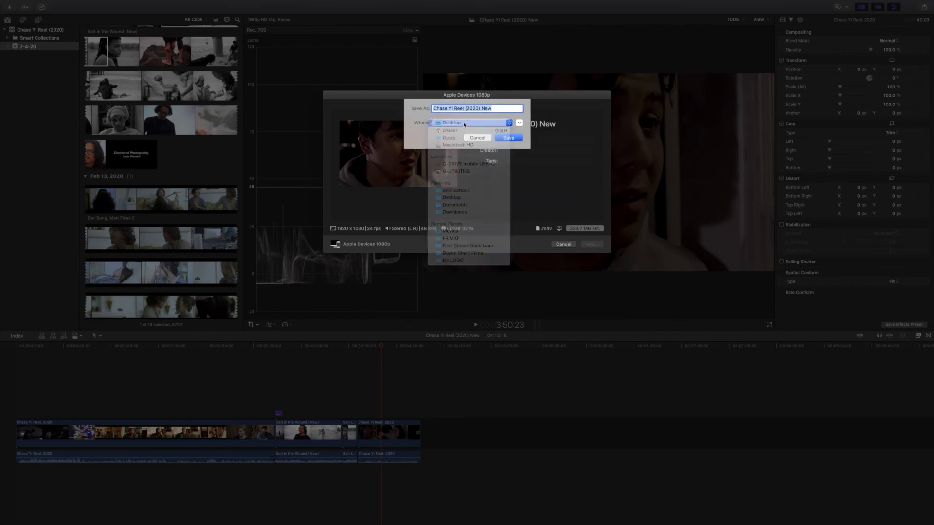
left_click(509, 138)
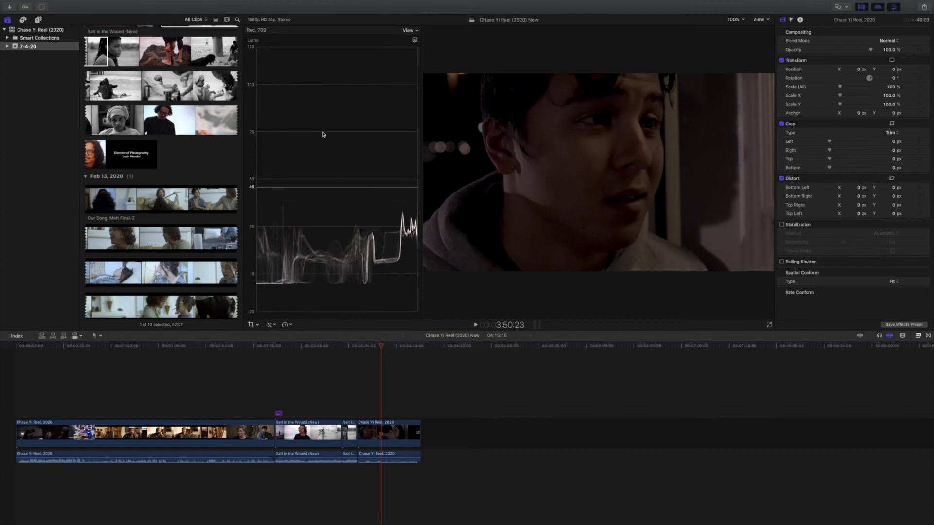
Step: Watch the sharing progress in Background Tasks and dismiss the Share Successful notification
left_click(42, 8)
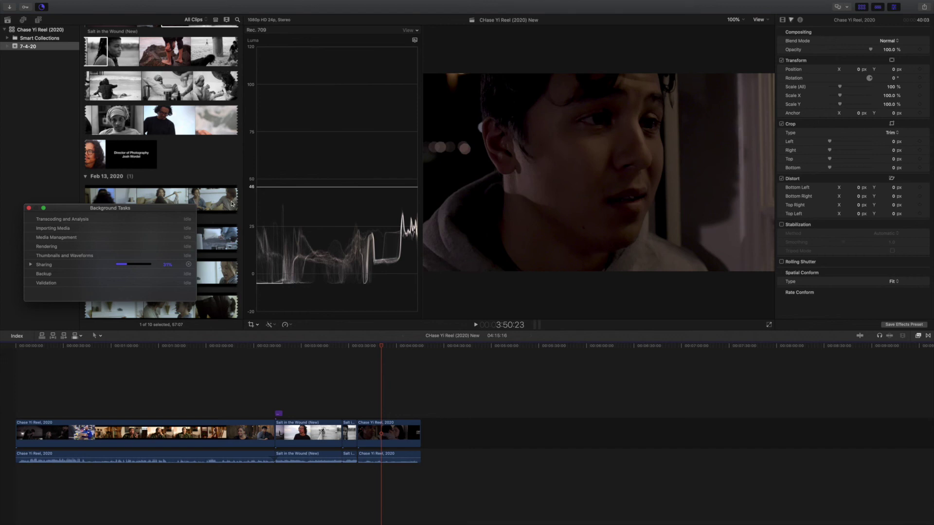
left_click_drag(60, 210, 131, 212)
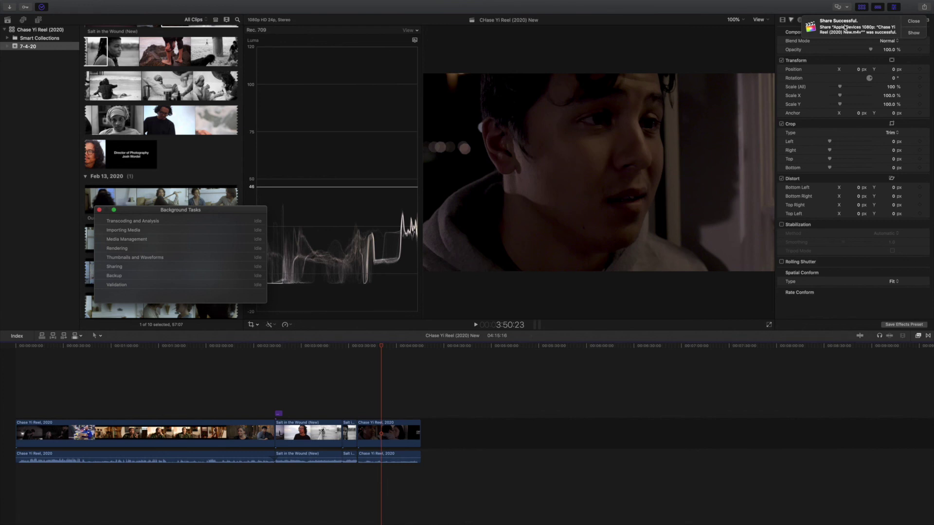
left_click(913, 22)
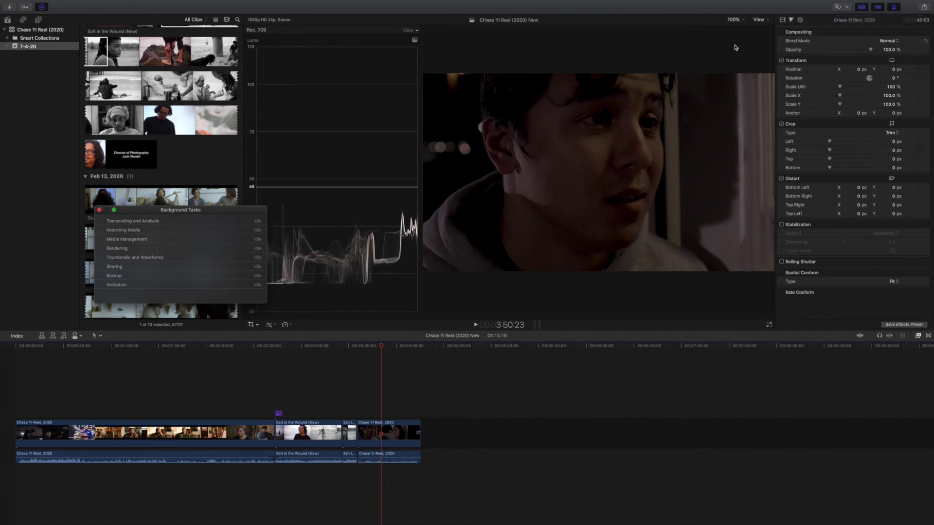
Step: Quit Final Cut Pro, Quick Look the exported .m4v on the Desktop, then close the preview
mouse_move(96, 1)
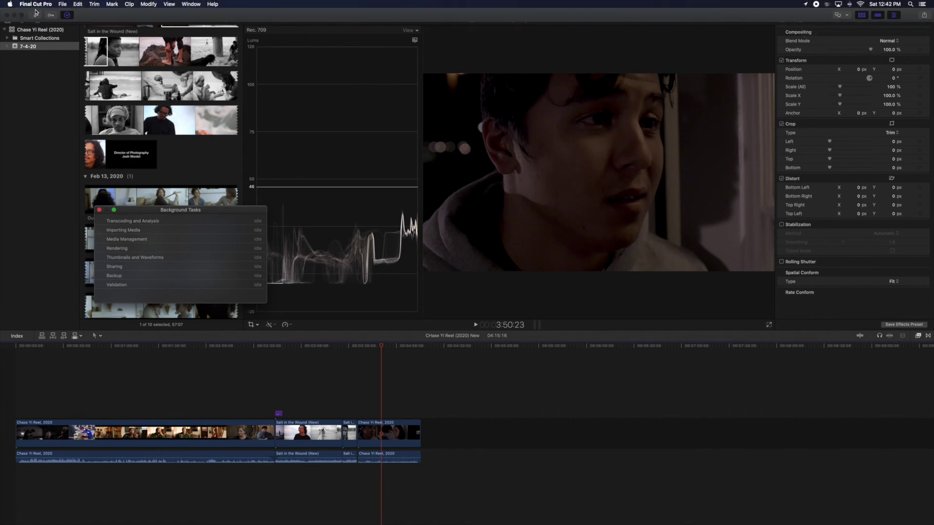
left_click(8, 16)
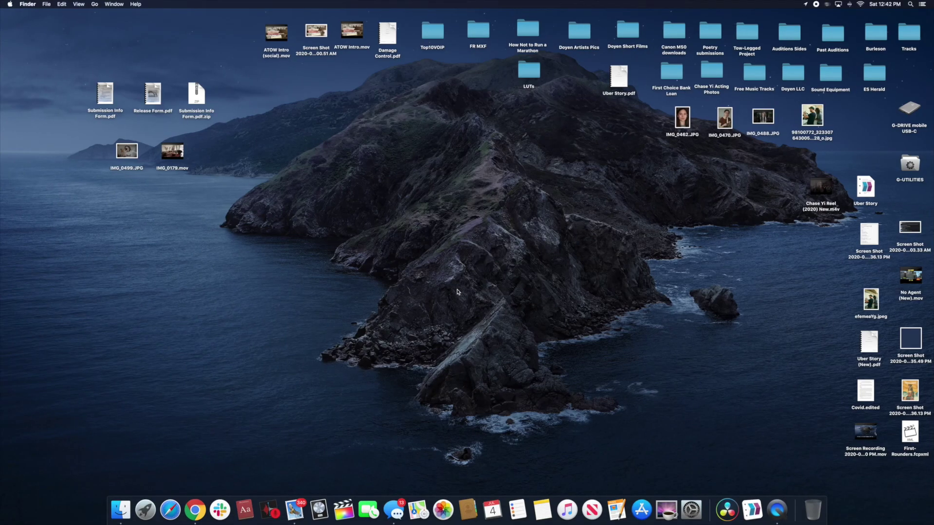
left_click(813, 186)
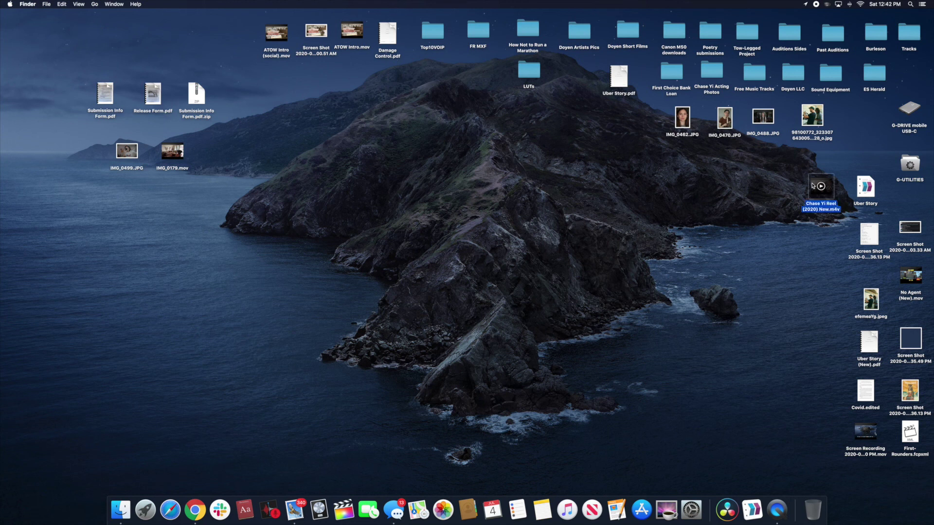
key("space")
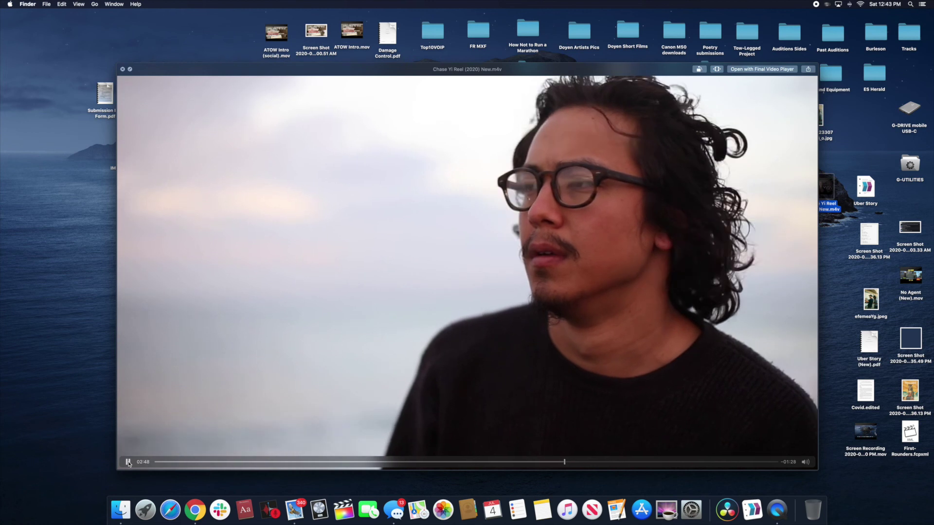
left_click(128, 462)
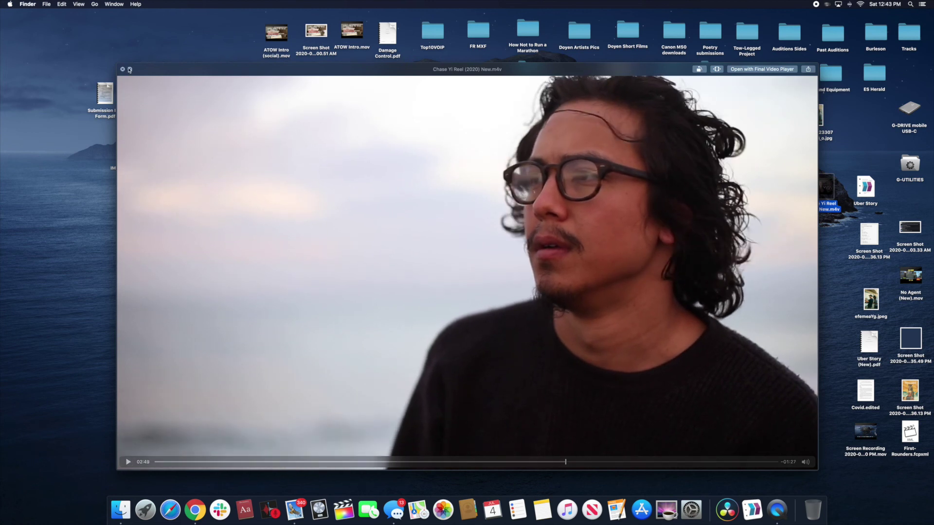